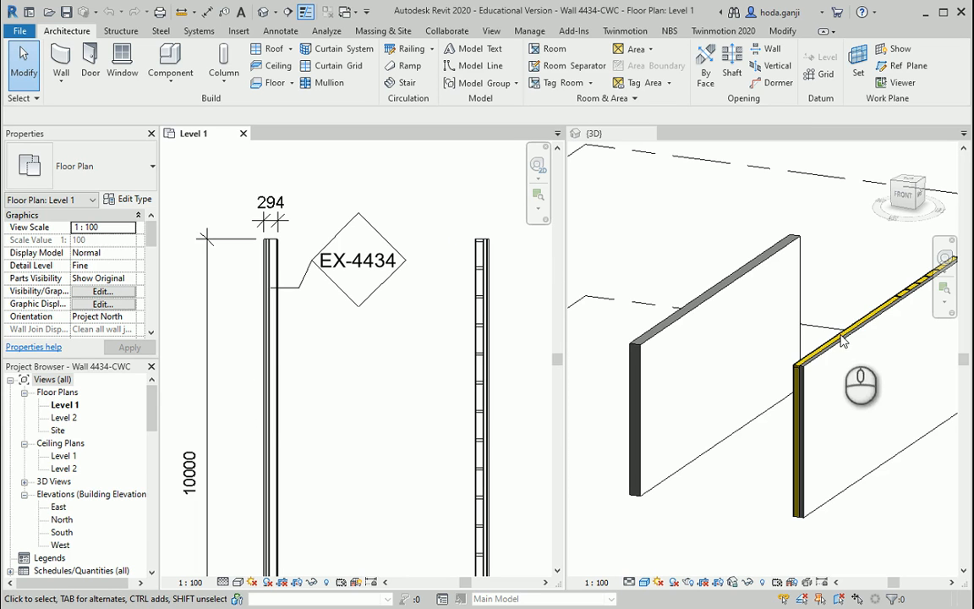
Add an aligned dimension across the full thickness of the stud-framed wall, just beyond its upper end in the Level 1 plan.
click(313, 337)
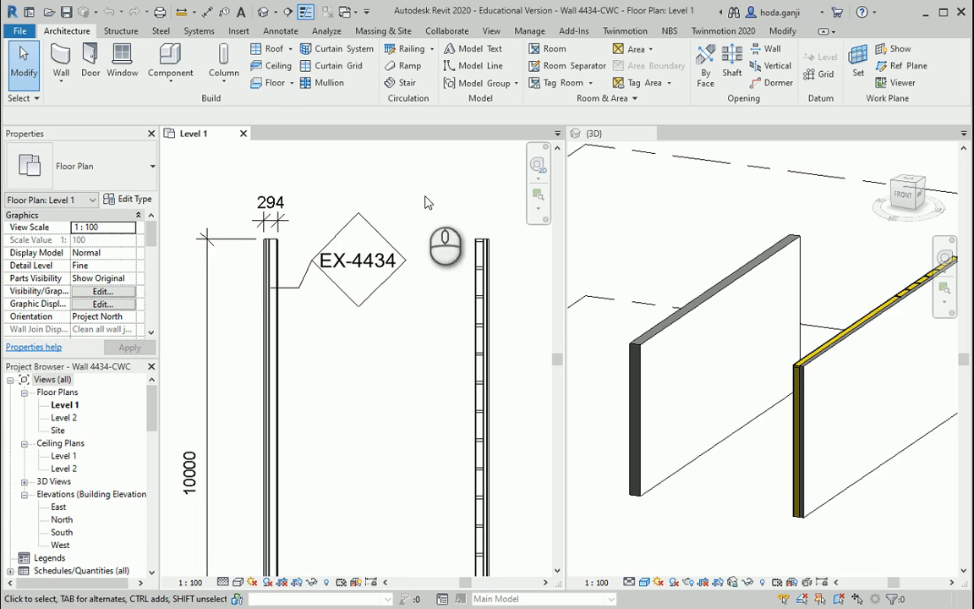
scroll(288, 207, up, 2)
scroll(463, 265, up, 3)
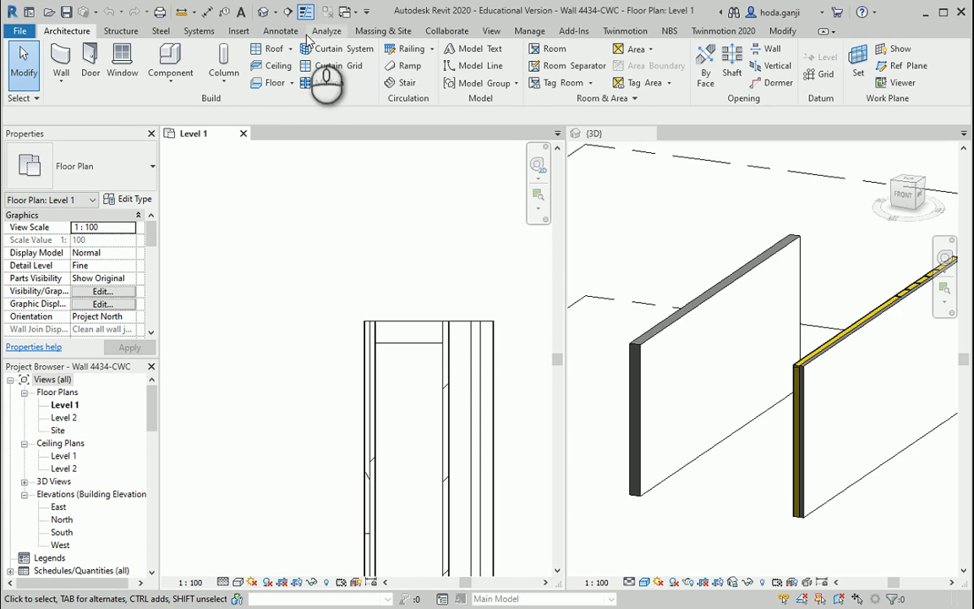
click(279, 31)
click(59, 61)
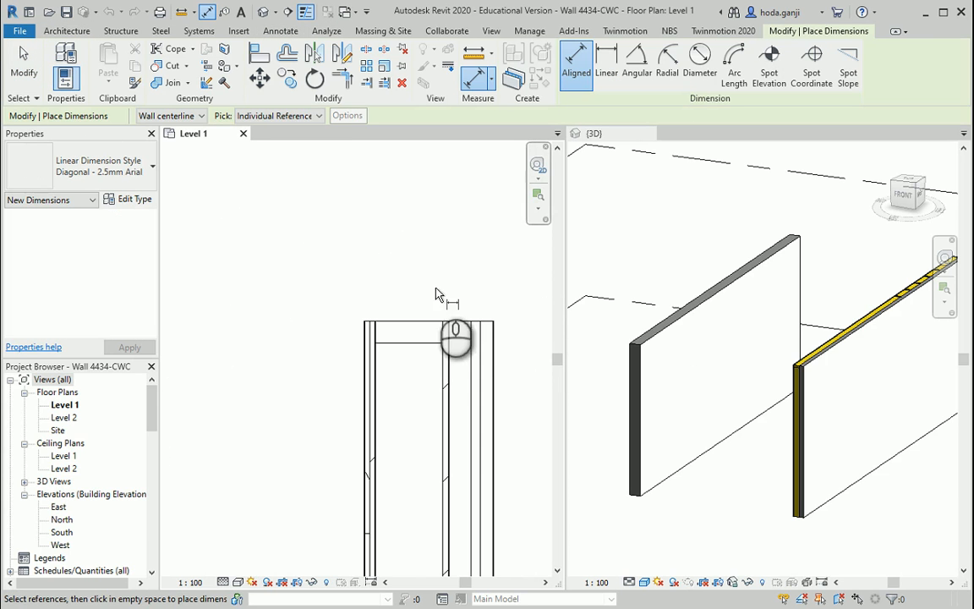
scroll(397, 322, up, 3)
scroll(301, 362, up, 2)
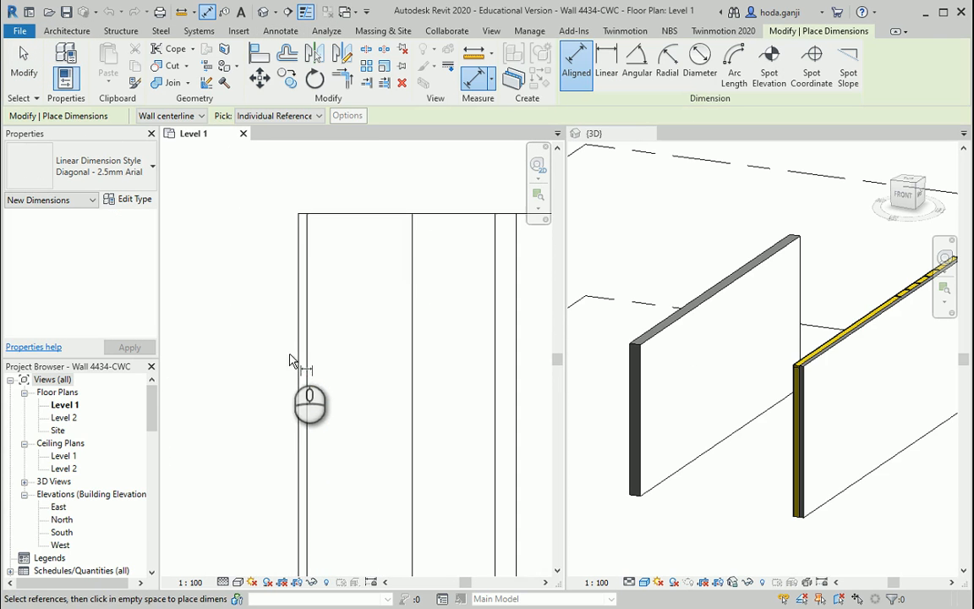
scroll(233, 321, down, 3)
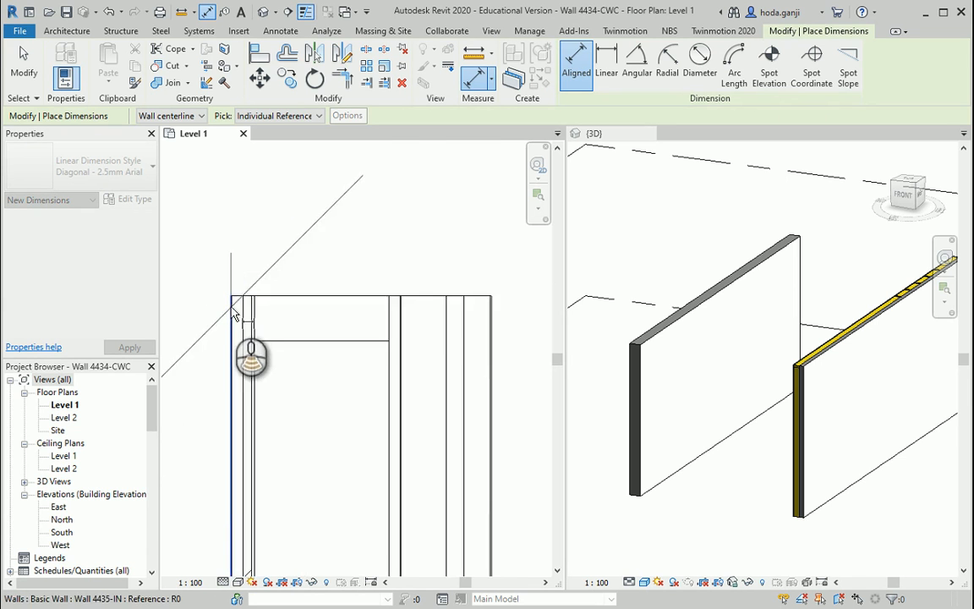
scroll(487, 313, up, 2)
click(489, 309)
scroll(465, 311, down, 3)
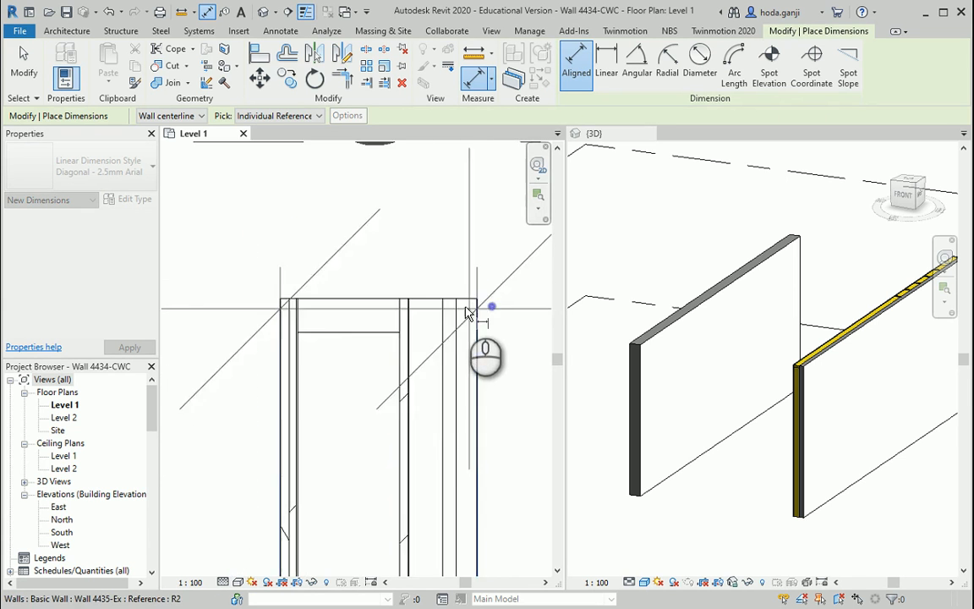
scroll(447, 245, down, 3)
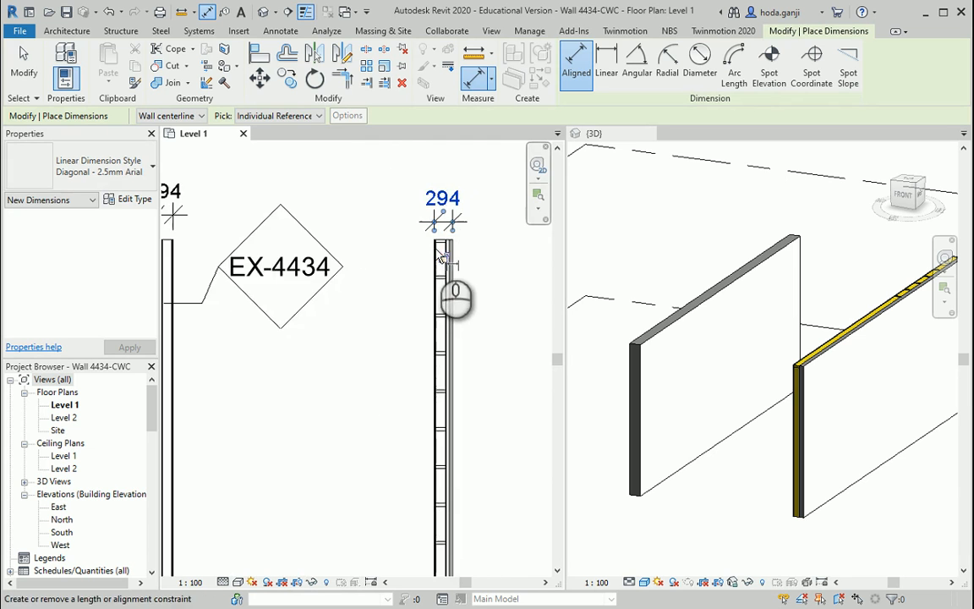
scroll(438, 257, up, 3)
scroll(438, 257, up, 2)
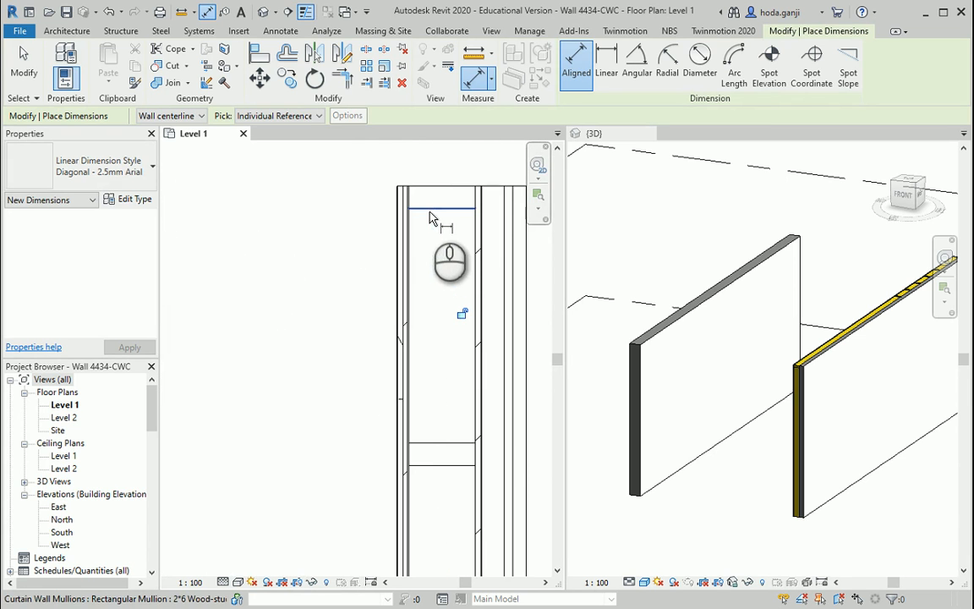
scroll(434, 338, up, 1)
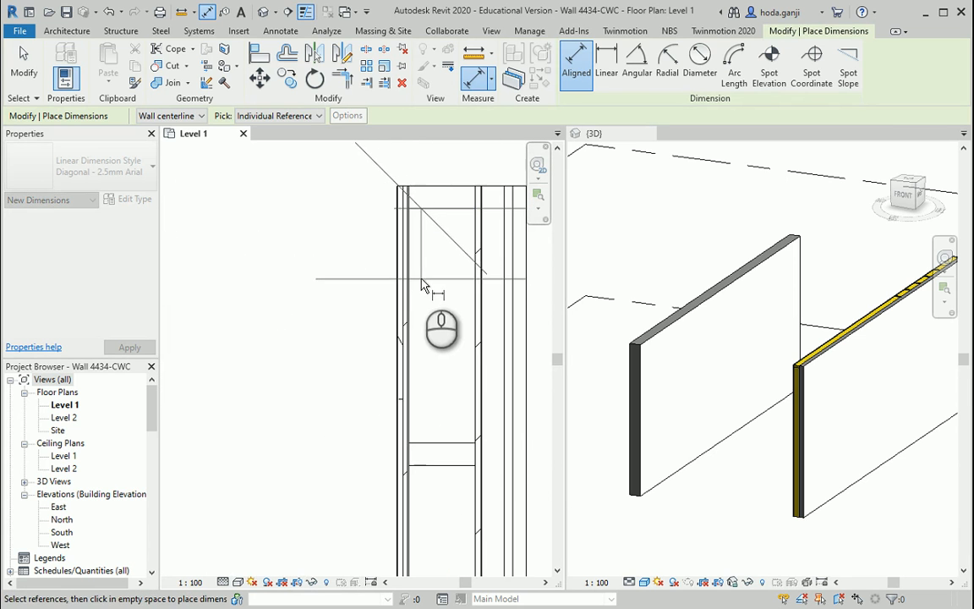
scroll(401, 288, up, 1)
scroll(420, 216, up, 1)
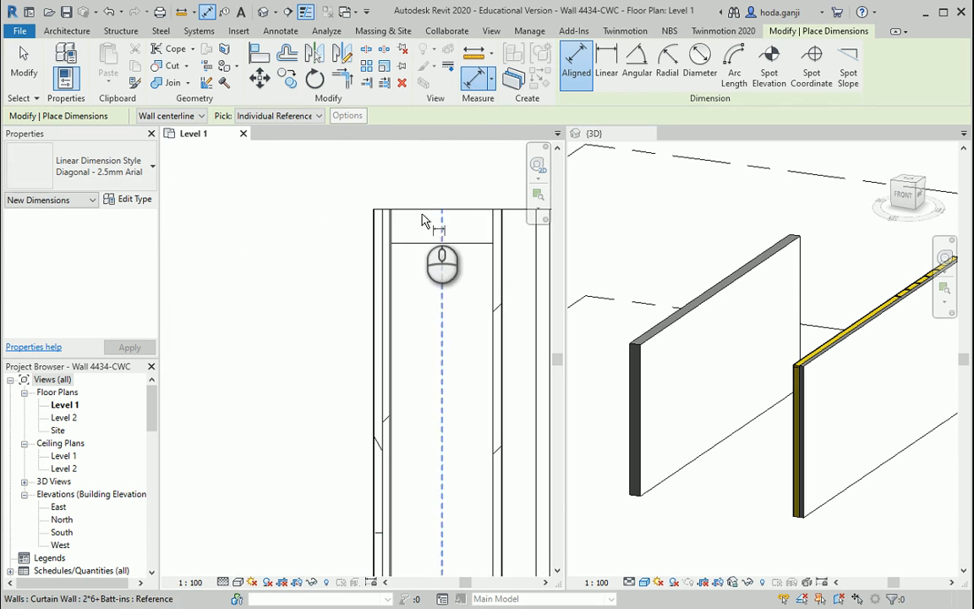
key(Escape)
Inspect the 2*6 wood-stud mullion at the framed wall's upper end and the next stud along the wall.
click(423, 228)
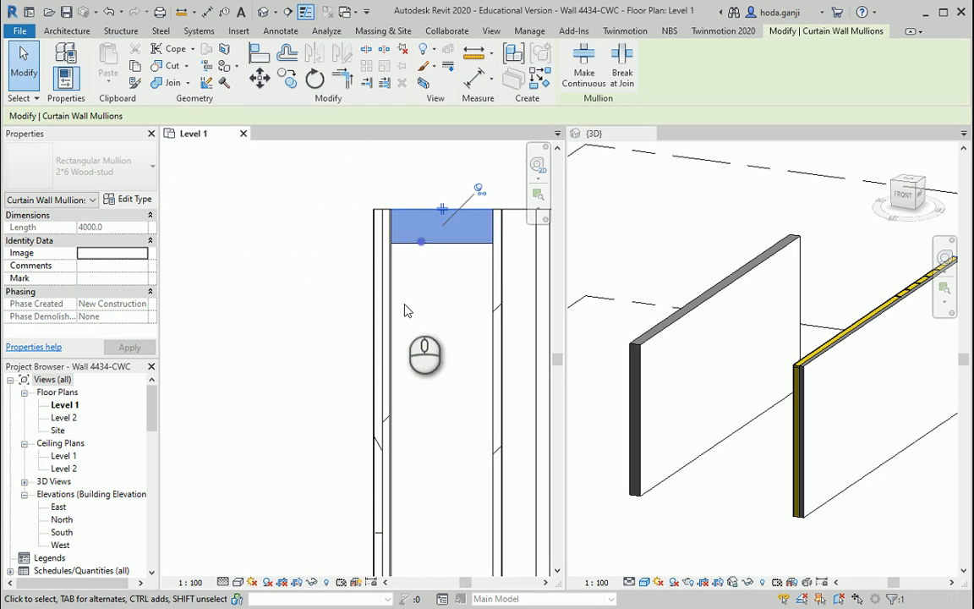
scroll(406, 308, down, 2)
click(432, 415)
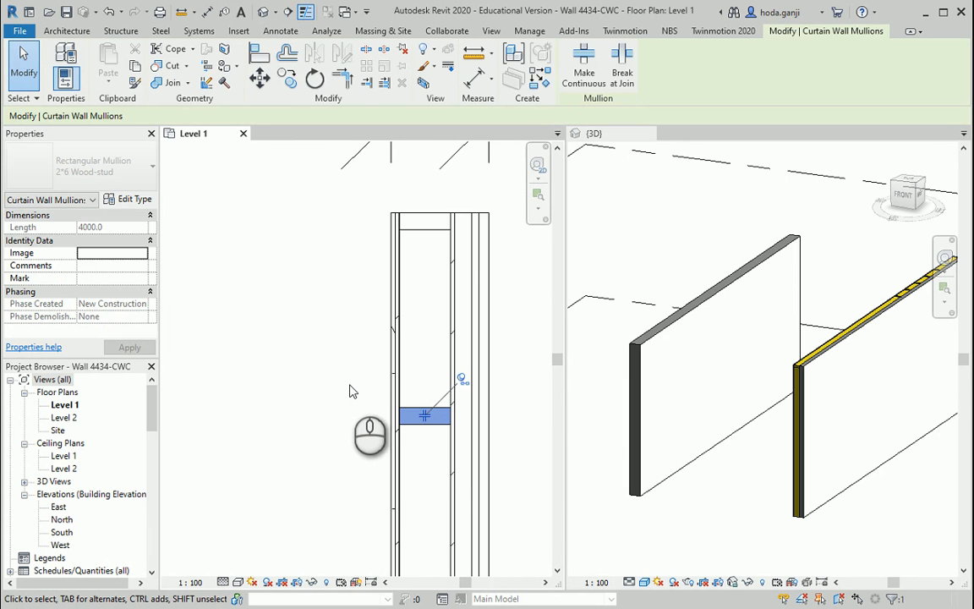
click(338, 390)
scroll(242, 297, up, 1)
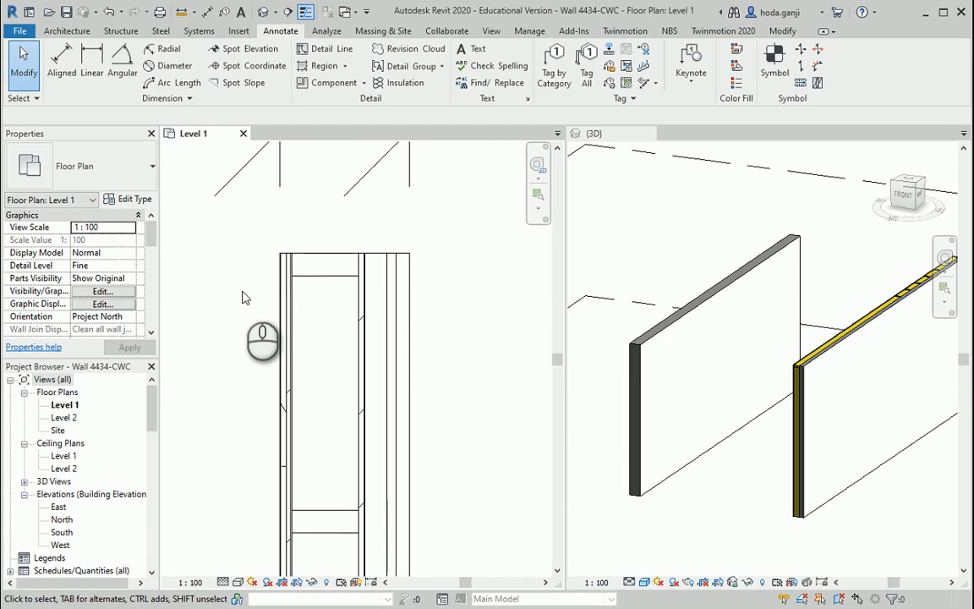
Draw a horizontal reference plane through the middle of the end stud, extending past the wall's interior face.
key(p)
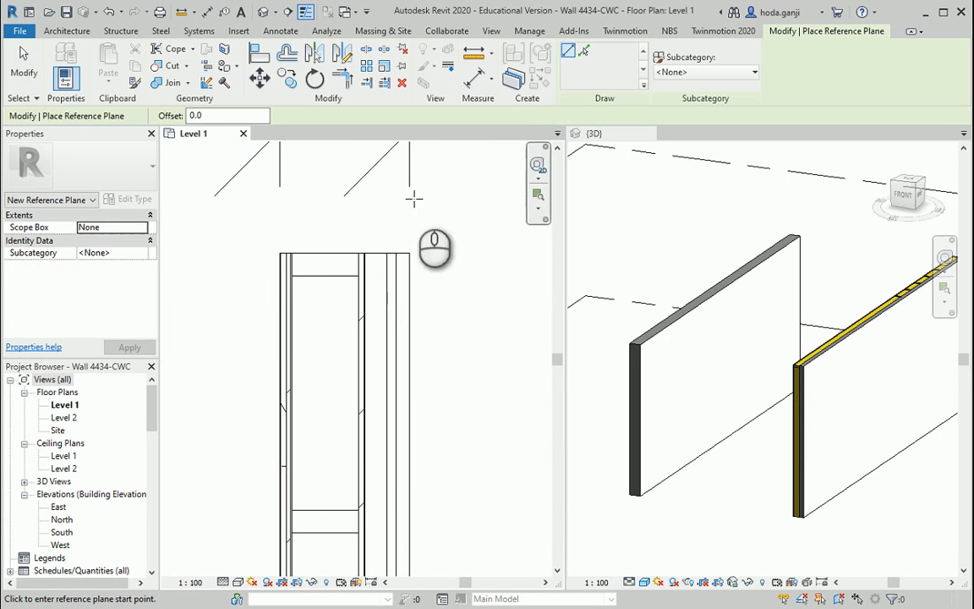
scroll(232, 214, up, 2)
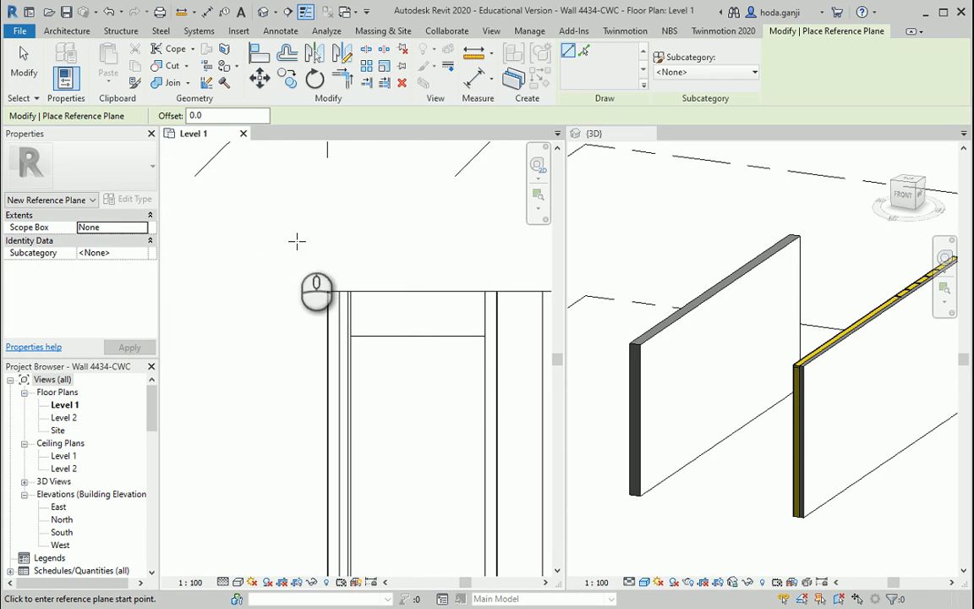
click(485, 315)
click(220, 315)
scroll(361, 252, down, 2)
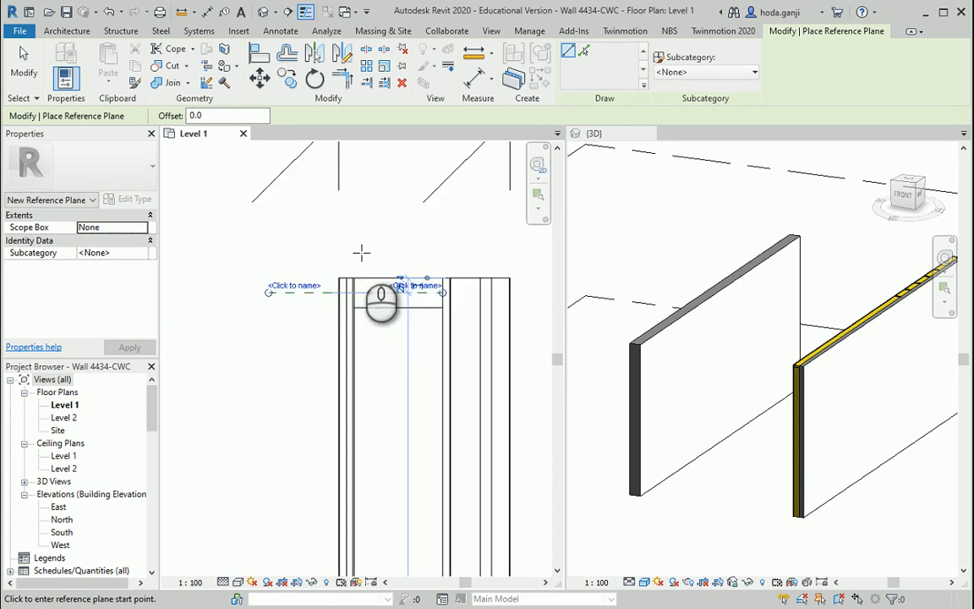
key(Escape)
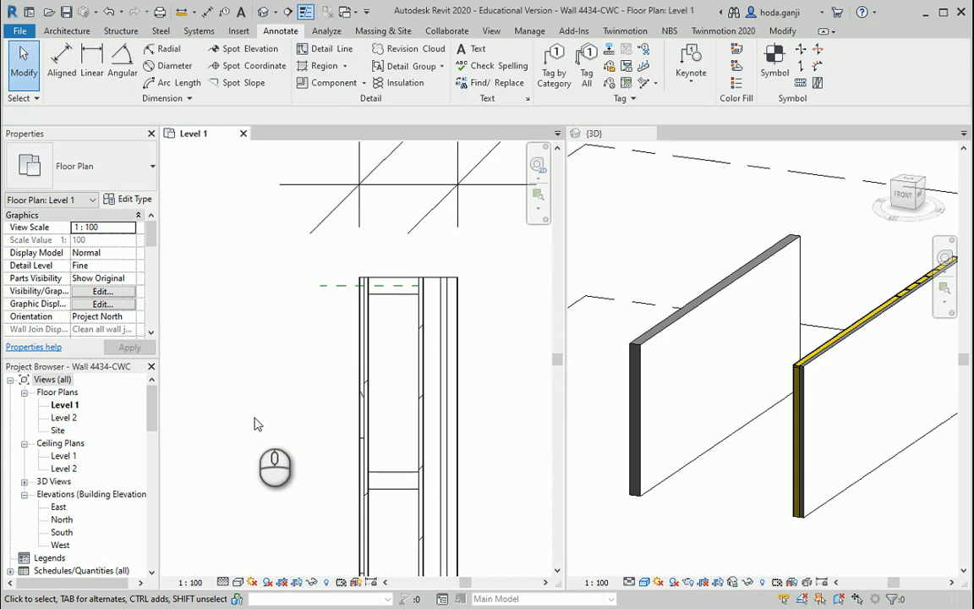
Add an aligned dimension beside the wall from the reference plane to the centre of the second stud.
click(61, 57)
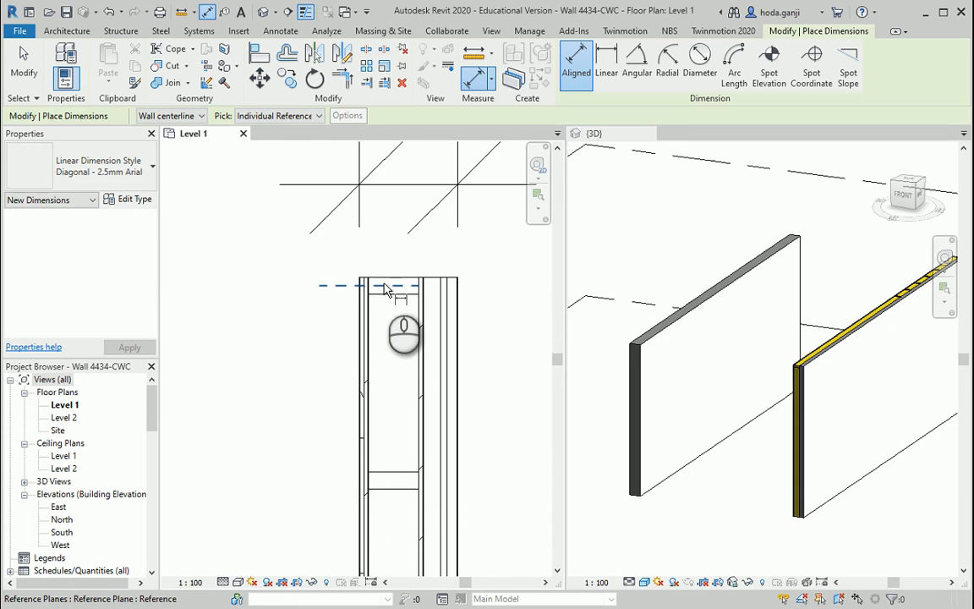
click(382, 285)
scroll(288, 388, down, 3)
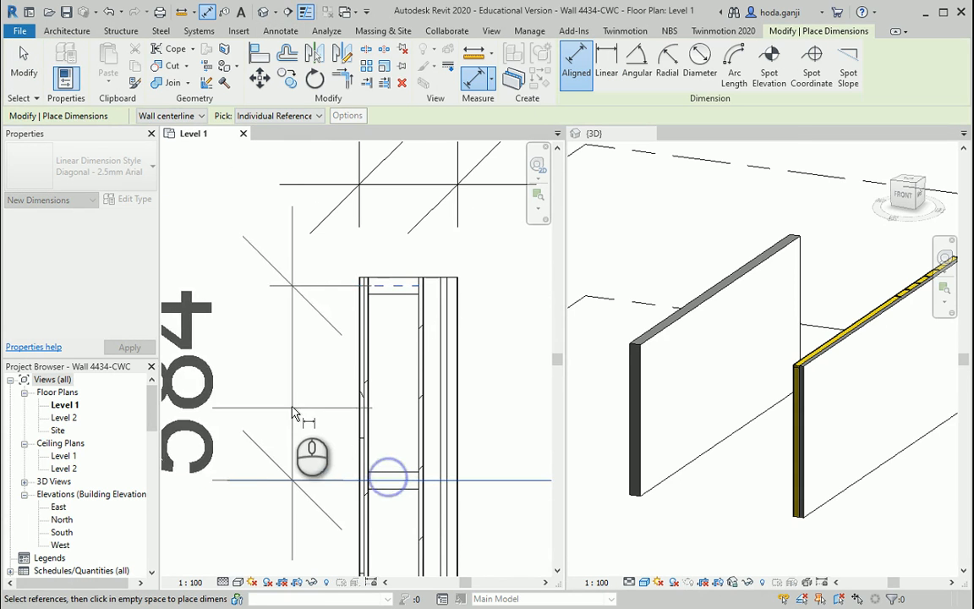
key(Escape)
key(Escape)
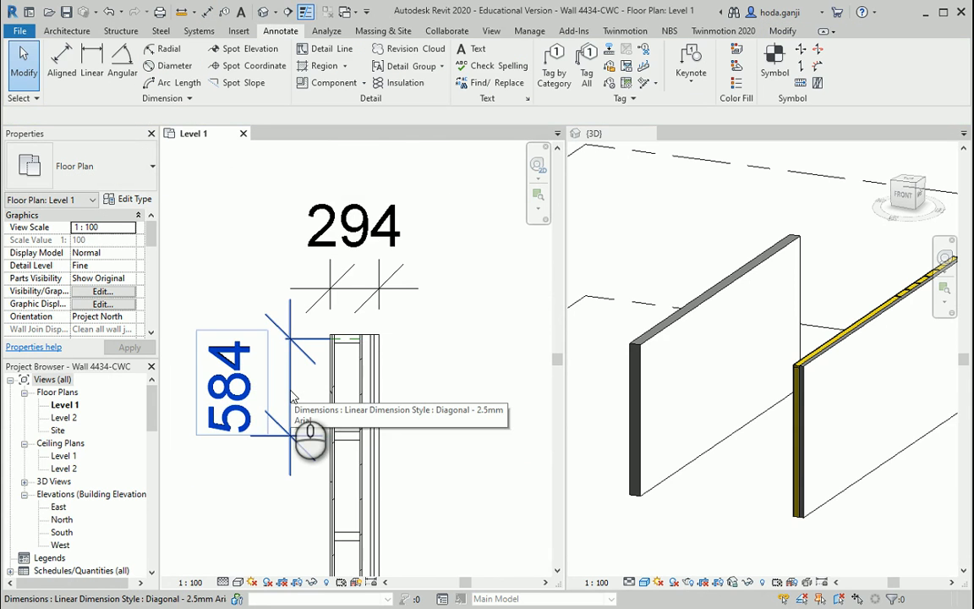
Set the vertical grid spacing of the 2*6+Batt-ins curtain wall type to 635 mm.
scroll(298, 405, up, 1)
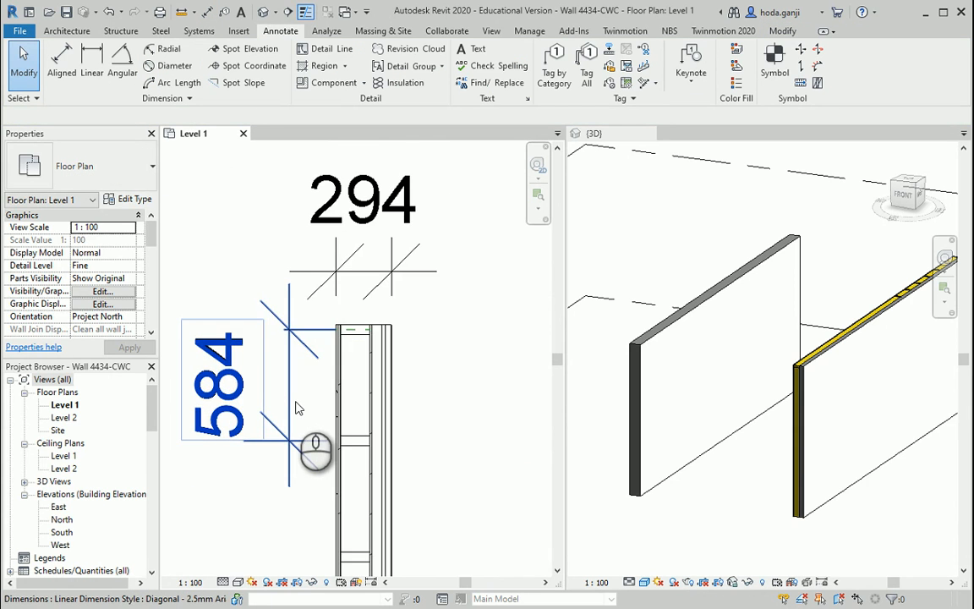
scroll(296, 406, down, 1)
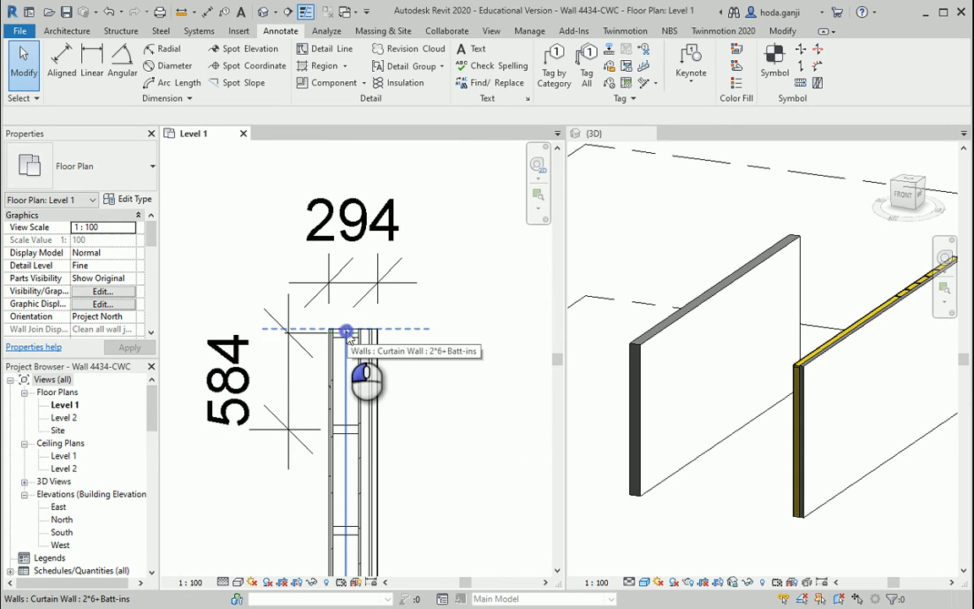
click(347, 334)
click(139, 197)
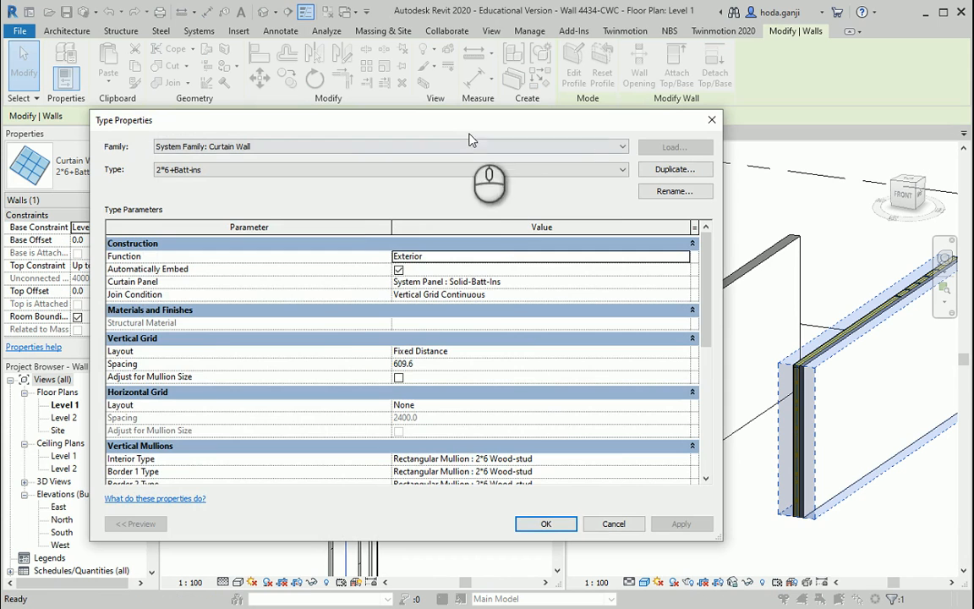
drag(90, 355, 589, 368)
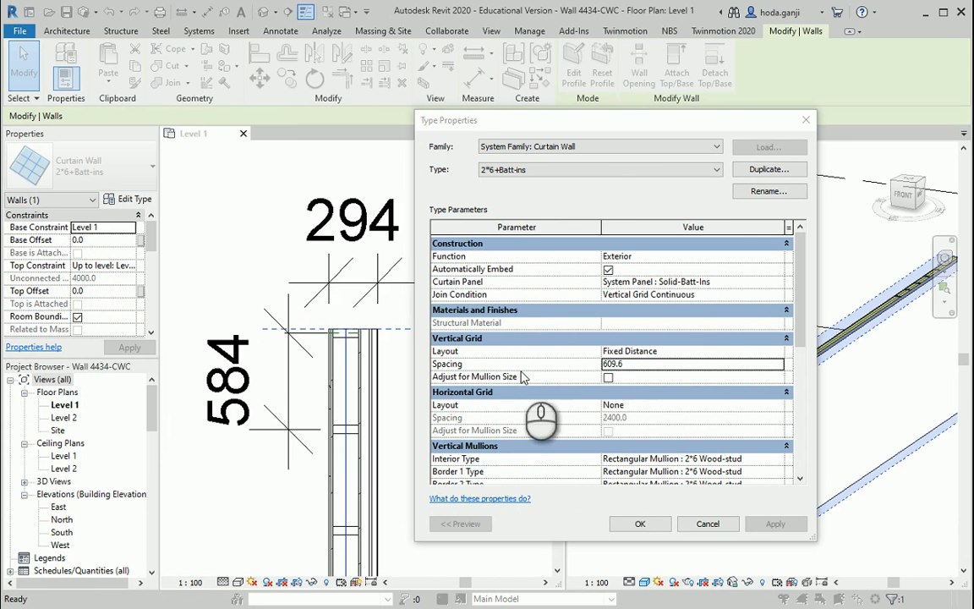
double_click(630, 366)
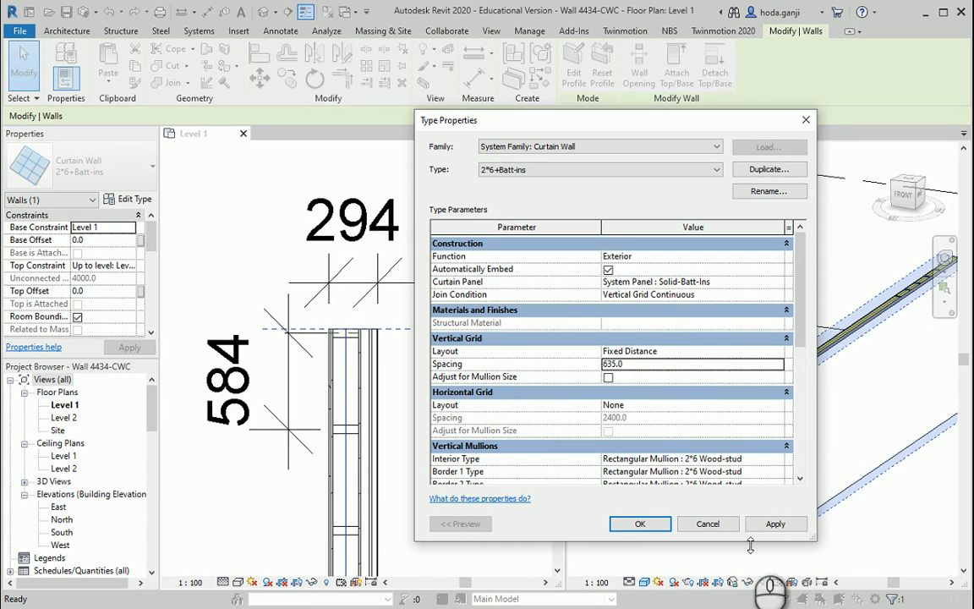
click(769, 523)
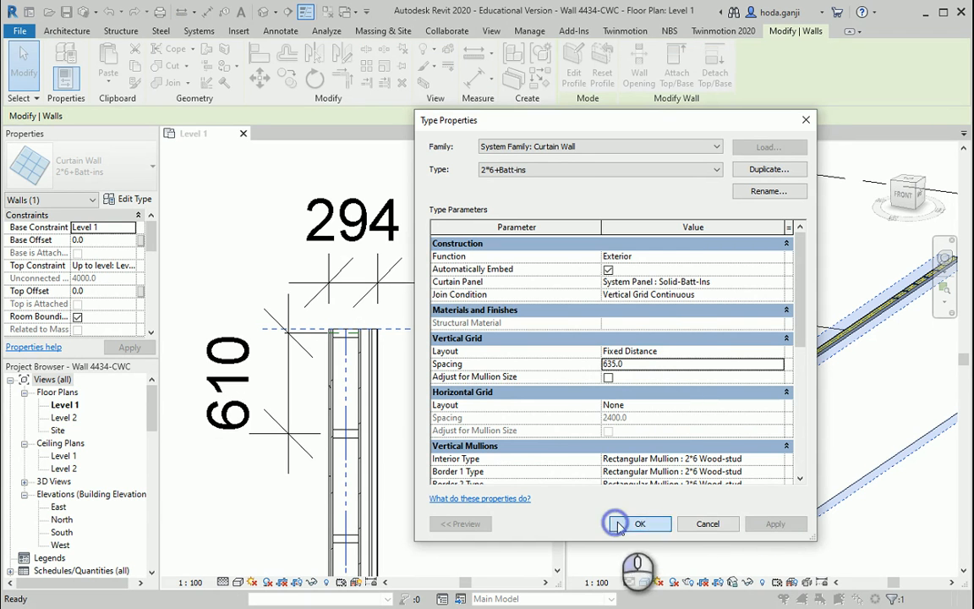
click(640, 523)
scroll(343, 419, up, 2)
click(347, 418)
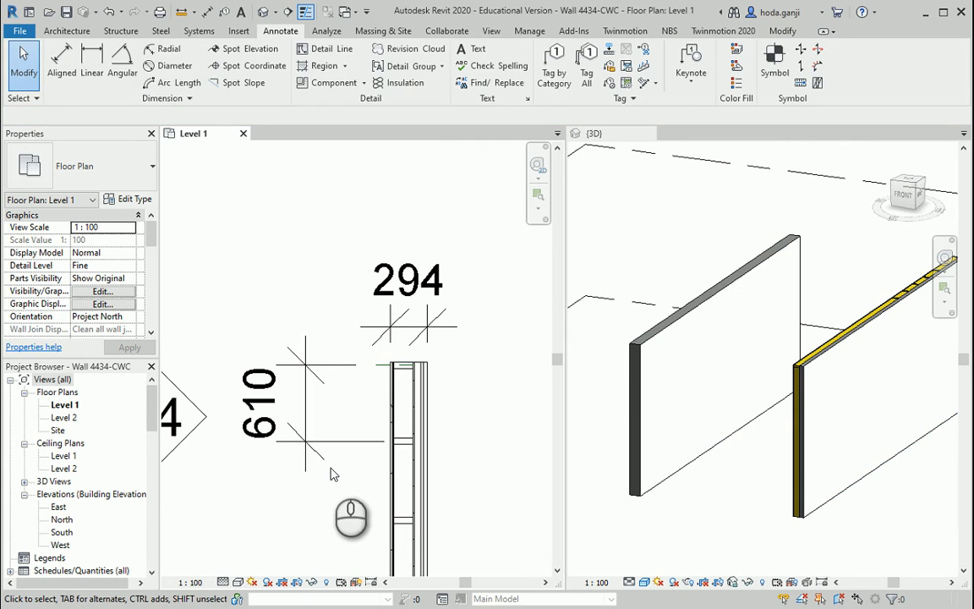
Set the alternate units of the stud spacing dimension's type, Diagonal - 2.5mm Arial, to Below.
click(304, 412)
click(131, 198)
scroll(681, 407, down, 10)
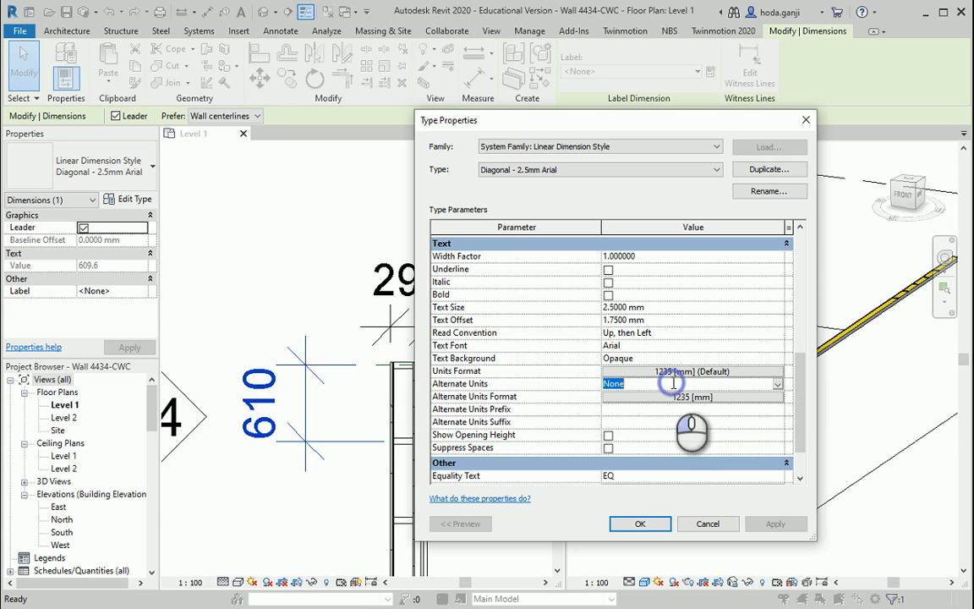
click(778, 386)
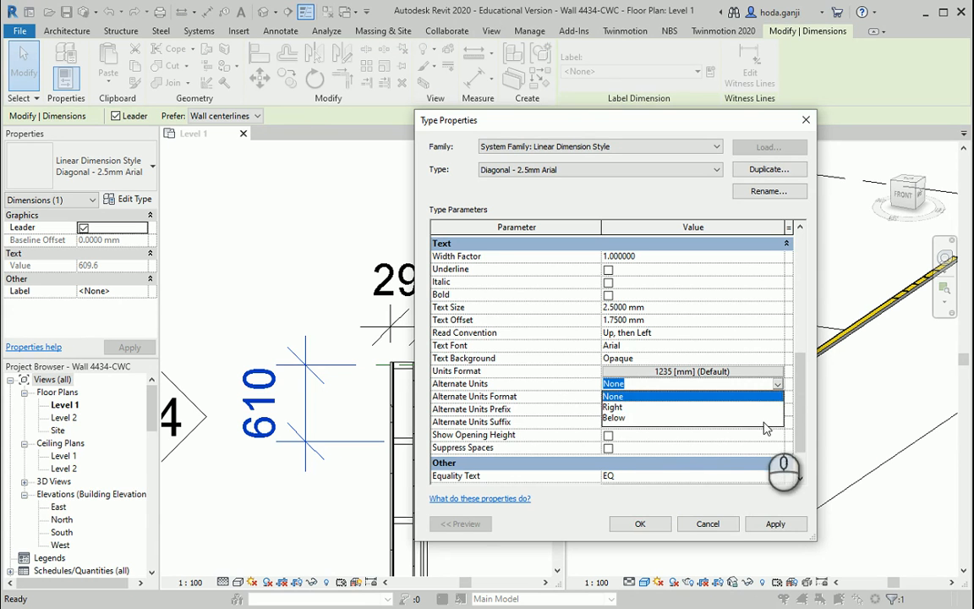
click(619, 420)
Set the dimension type's alternate units format to decimal inches with 0 decimal places and apply the type changes.
click(692, 396)
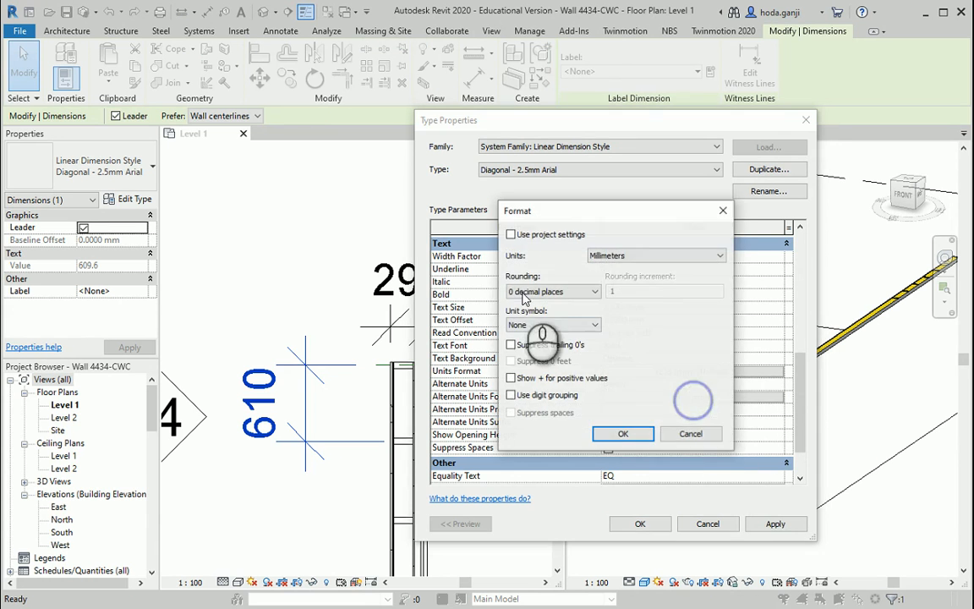
click(642, 256)
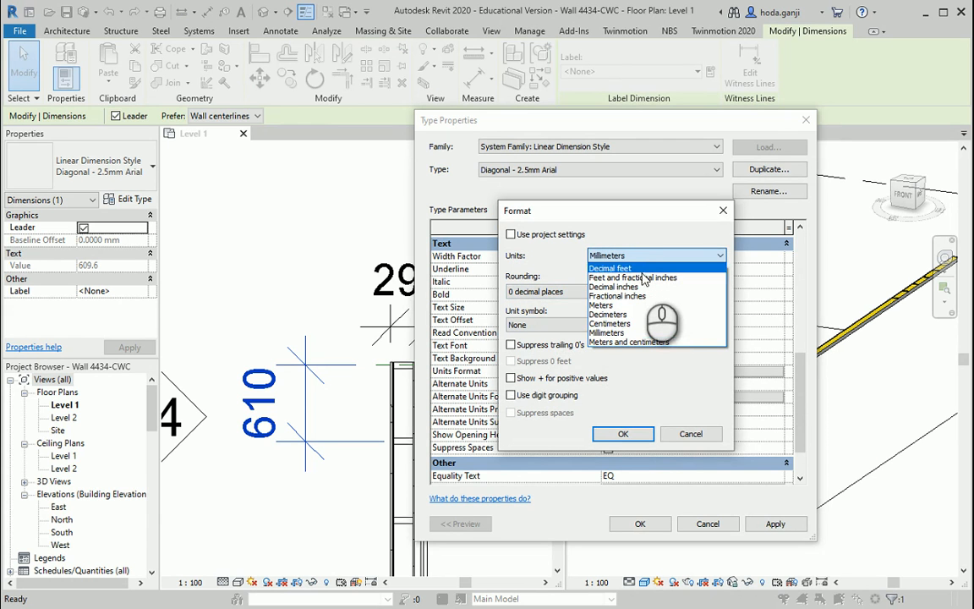
click(647, 288)
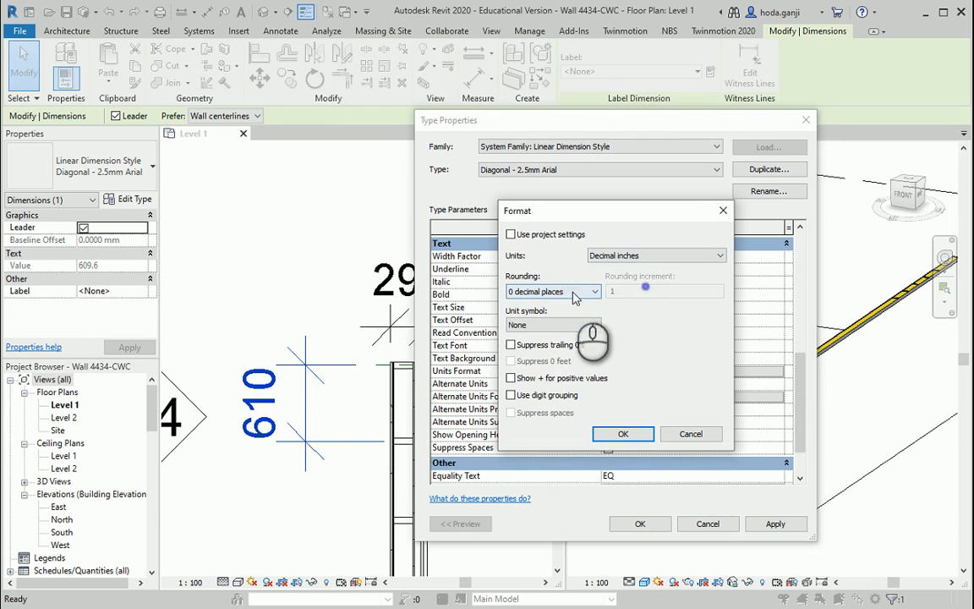
click(579, 293)
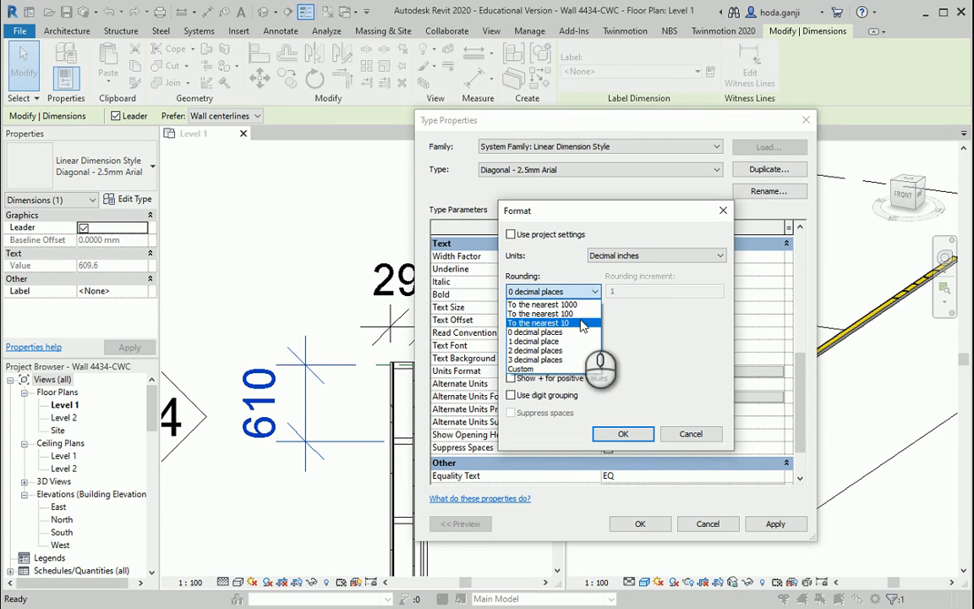
click(570, 331)
click(623, 433)
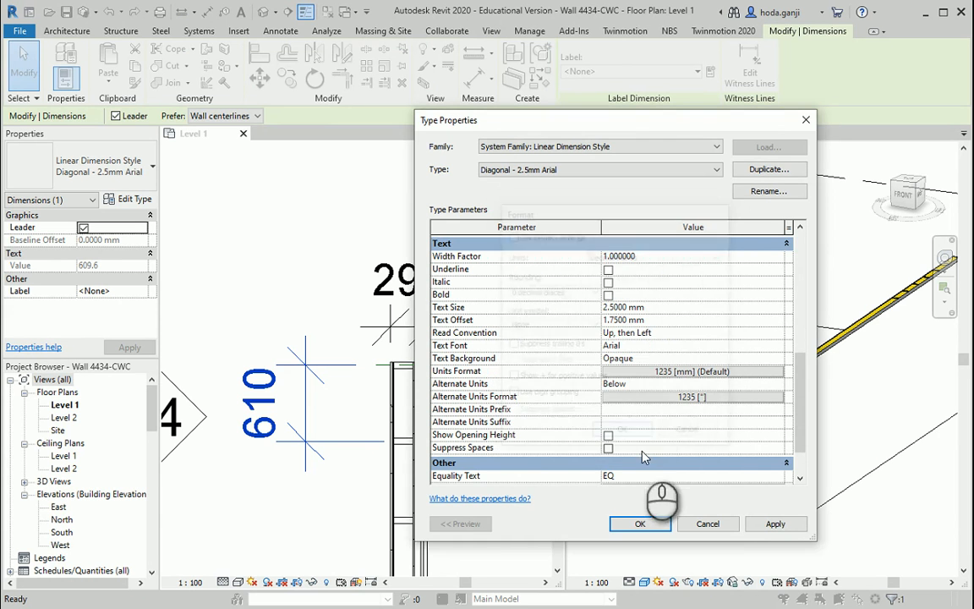
click(769, 523)
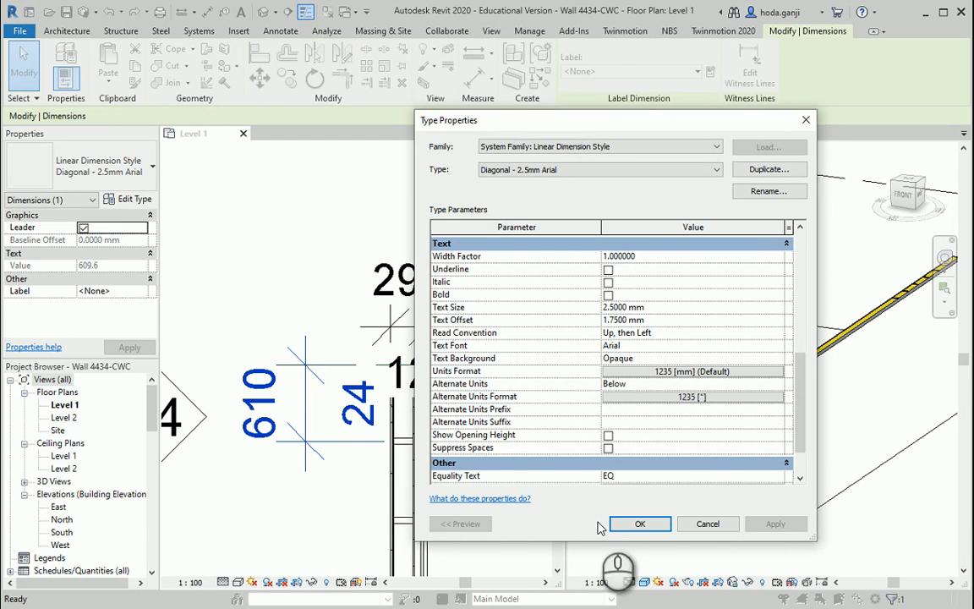
Accept the dimension type settings and move the stud spacing dimension slightly farther from the wall.
click(638, 523)
key(Escape)
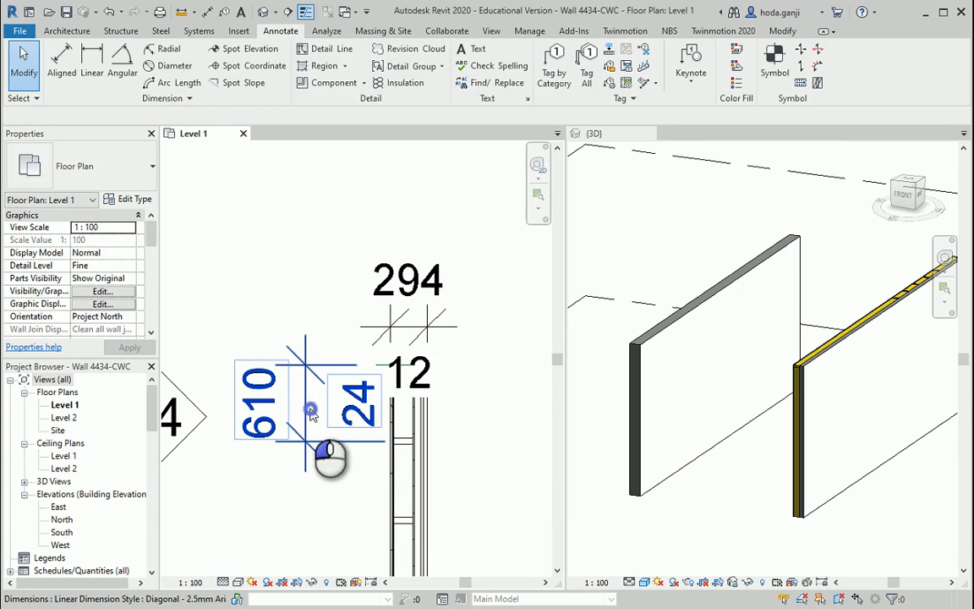
click(304, 406)
drag(287, 403, 284, 403)
click(300, 291)
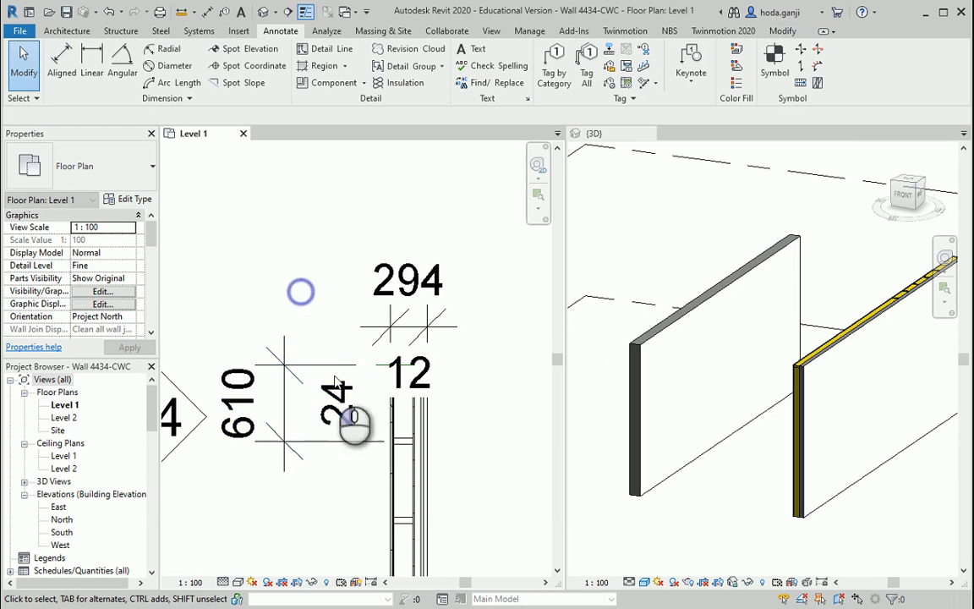
Move the wall thickness dimension farther beyond the wall's upper end so its inch text clears the wall.
scroll(397, 351, down, 2)
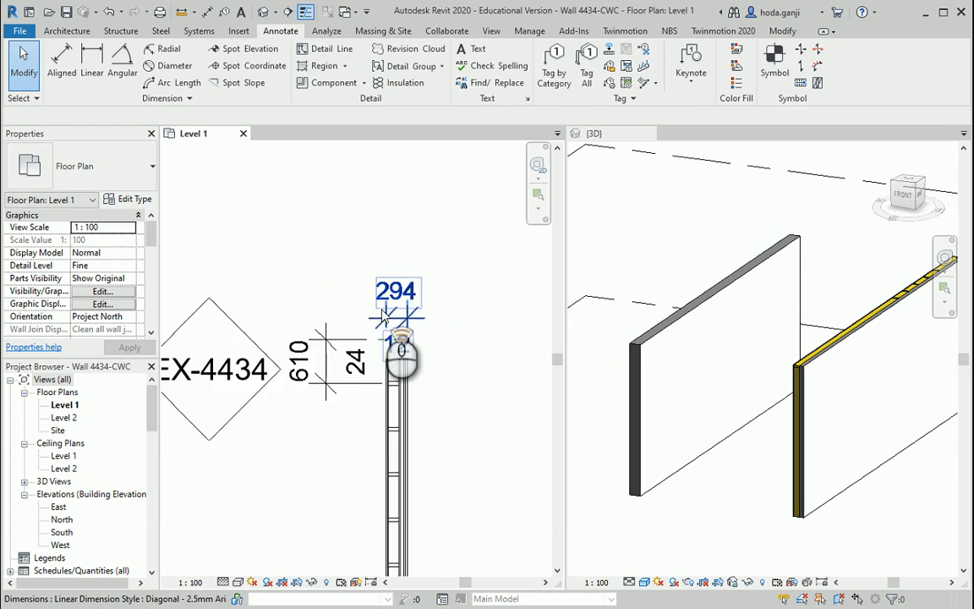
scroll(414, 329, up, 2)
click(415, 260)
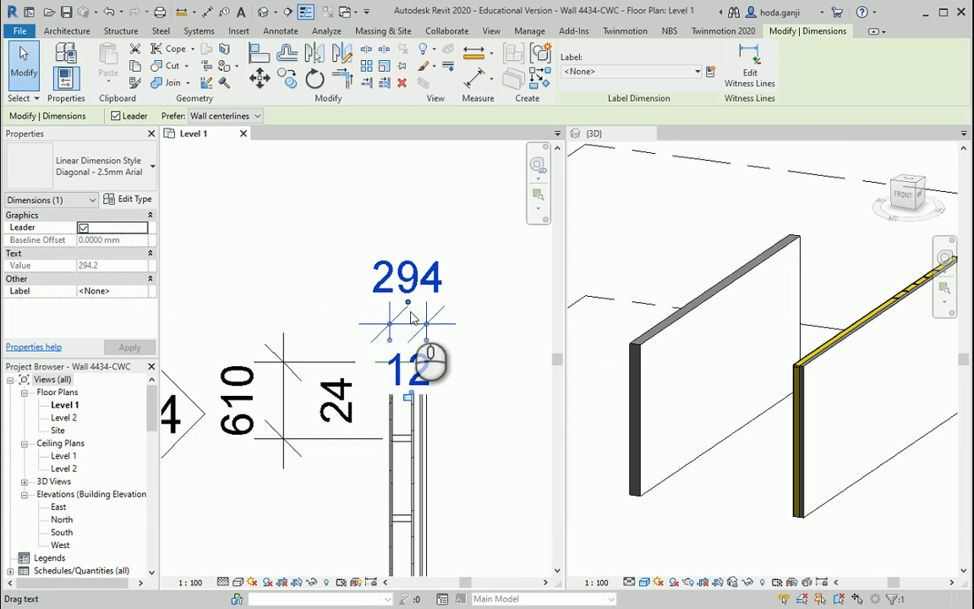
drag(410, 328, 404, 254)
click(474, 412)
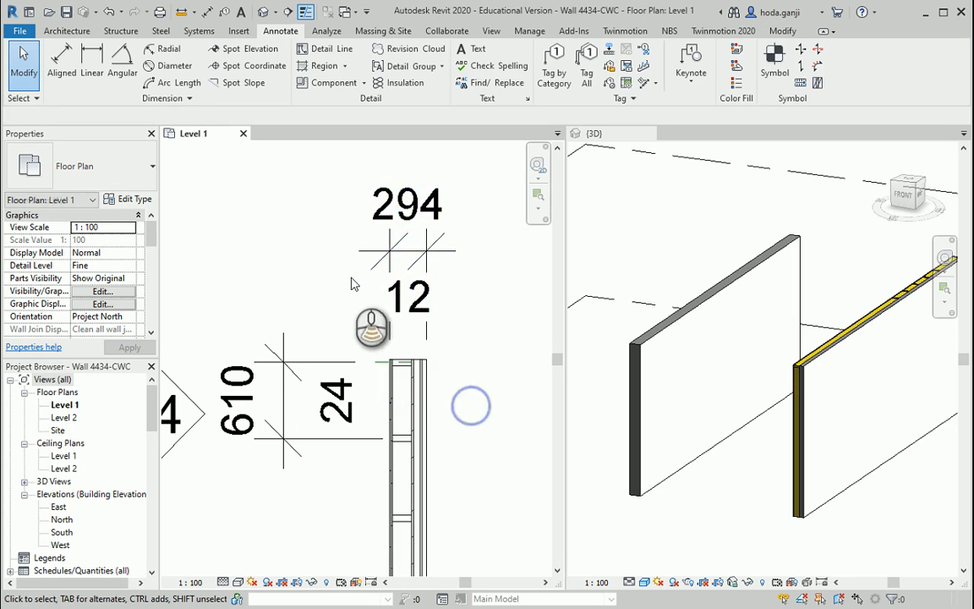
Open the Wall Schedule, widen its view and enlarge the table to 140% for reading.
scroll(354, 283, down, 3)
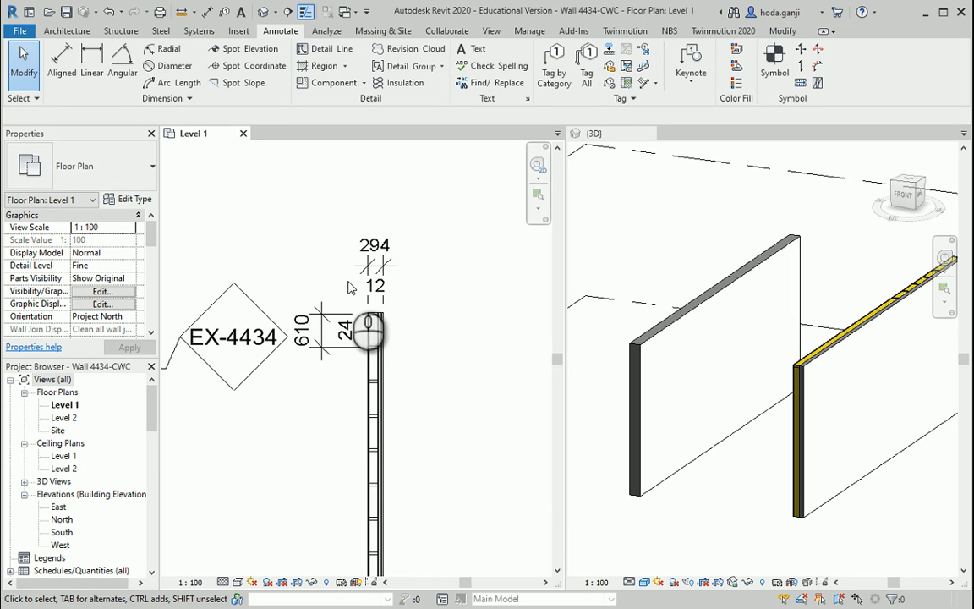
scroll(71, 456, down, 10)
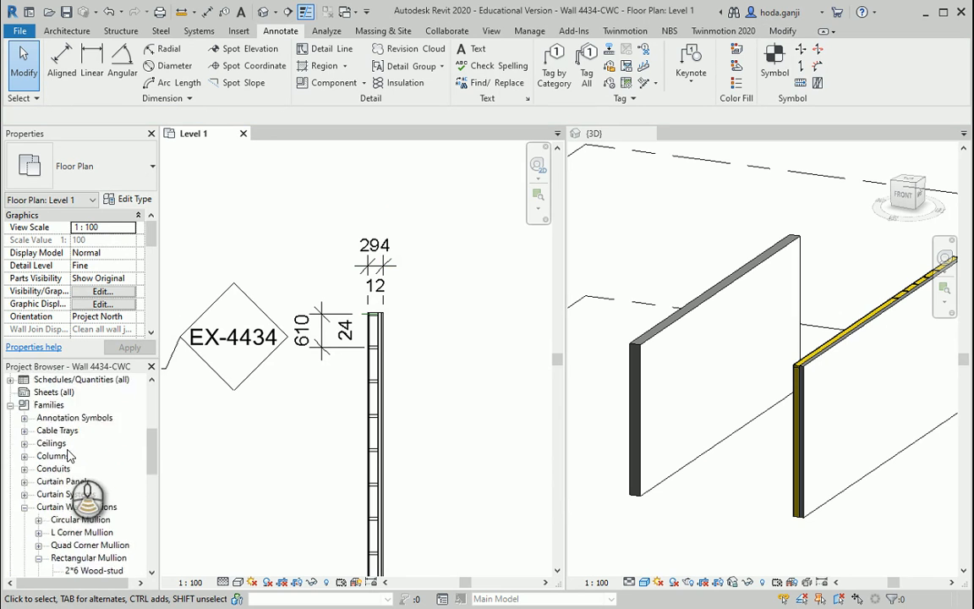
scroll(70, 457, up, 10)
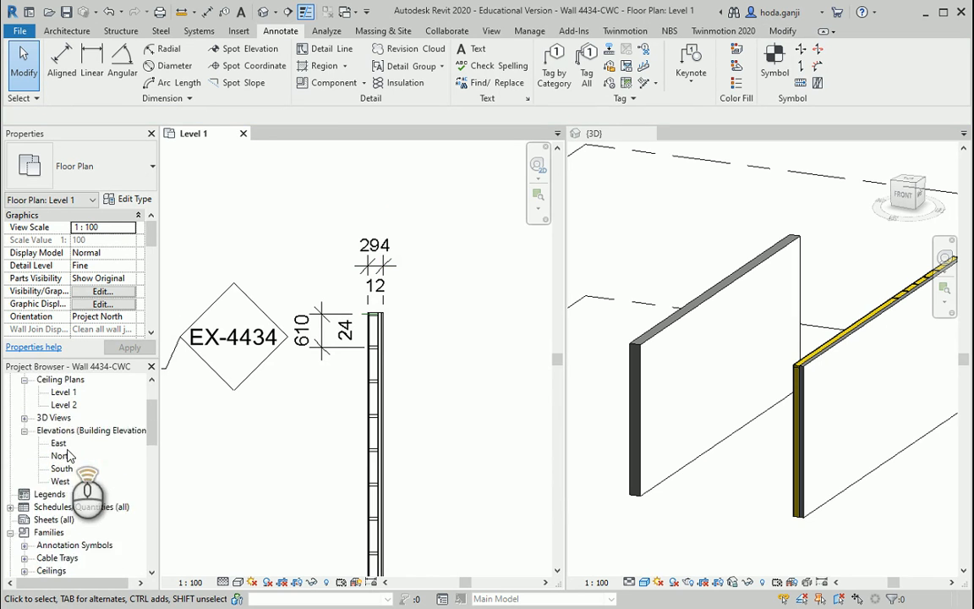
click(10, 545)
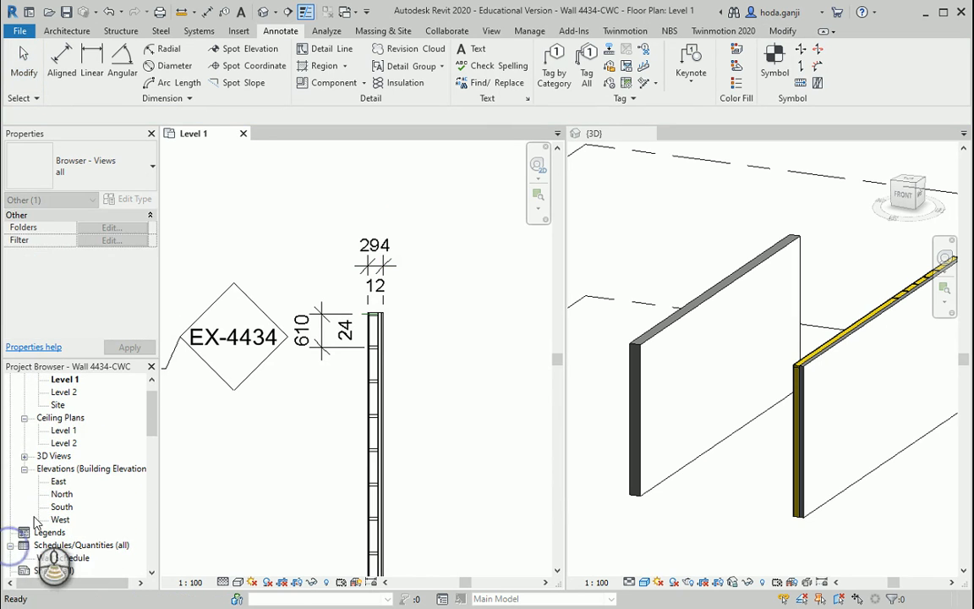
double_click(63, 544)
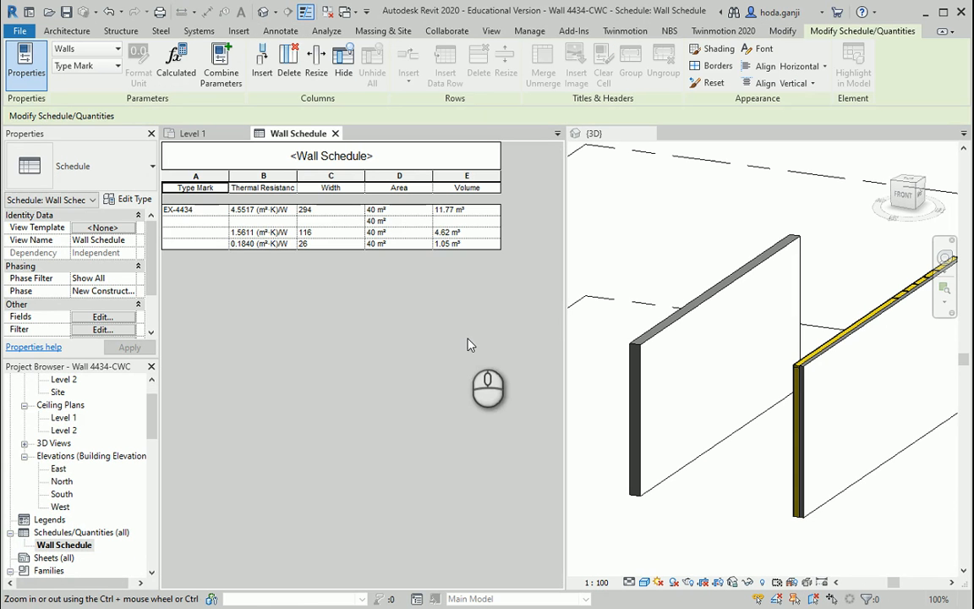
click(245, 287)
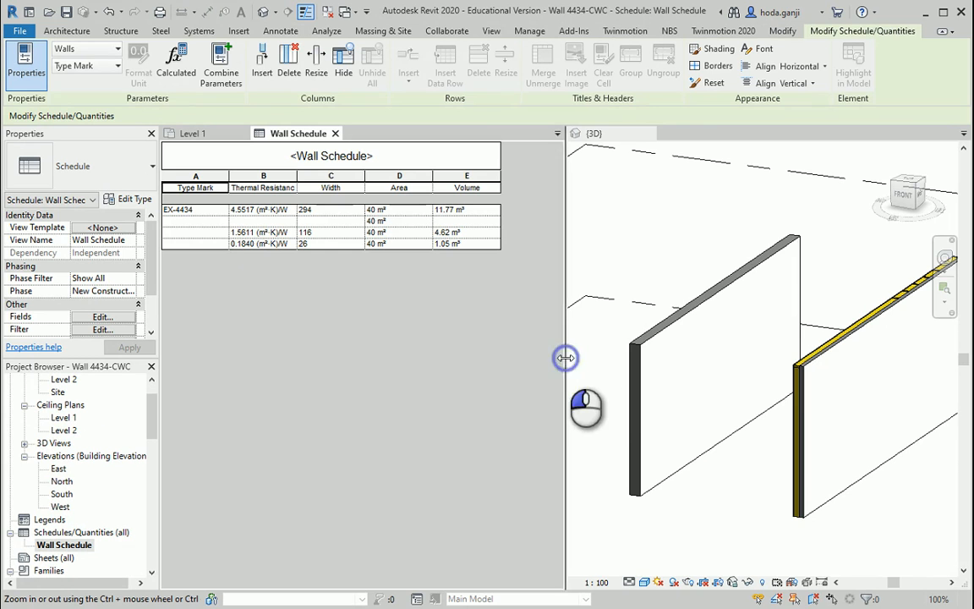
drag(566, 358, 624, 374)
ctrl+scroll(245, 199, up, 2)
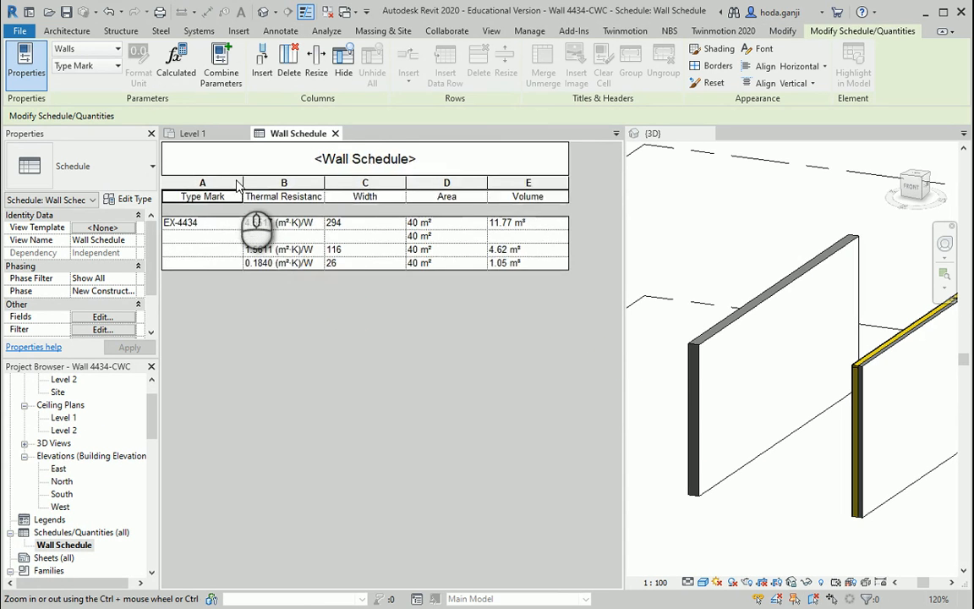
ctrl+scroll(239, 184, up, 2)
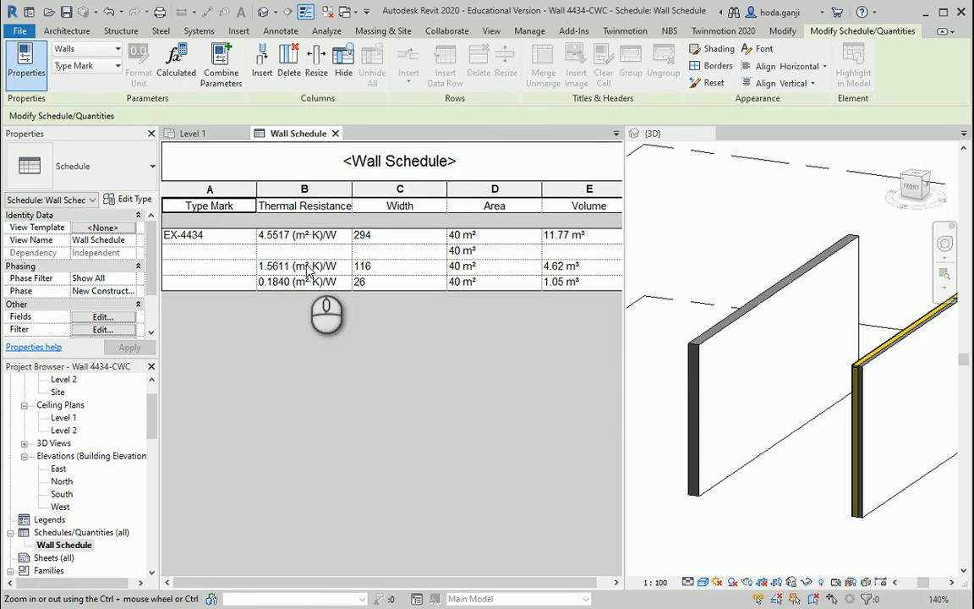
Select the solid Wall 4434 and check its thermal resistance against the assembly components table in Wall 4434.pdf.
click(696, 348)
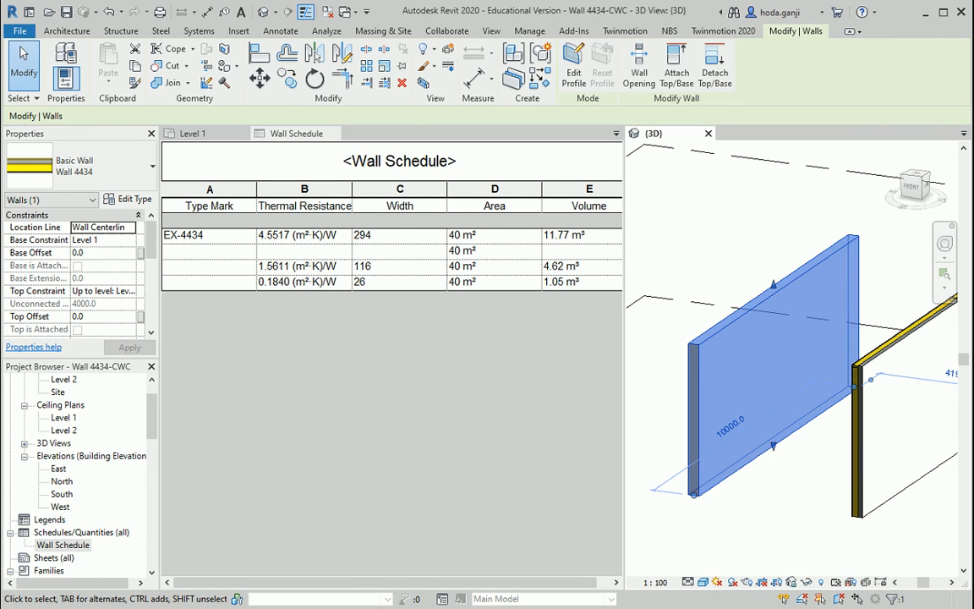
key(alt+Tab)
scroll(391, 377, down, 2)
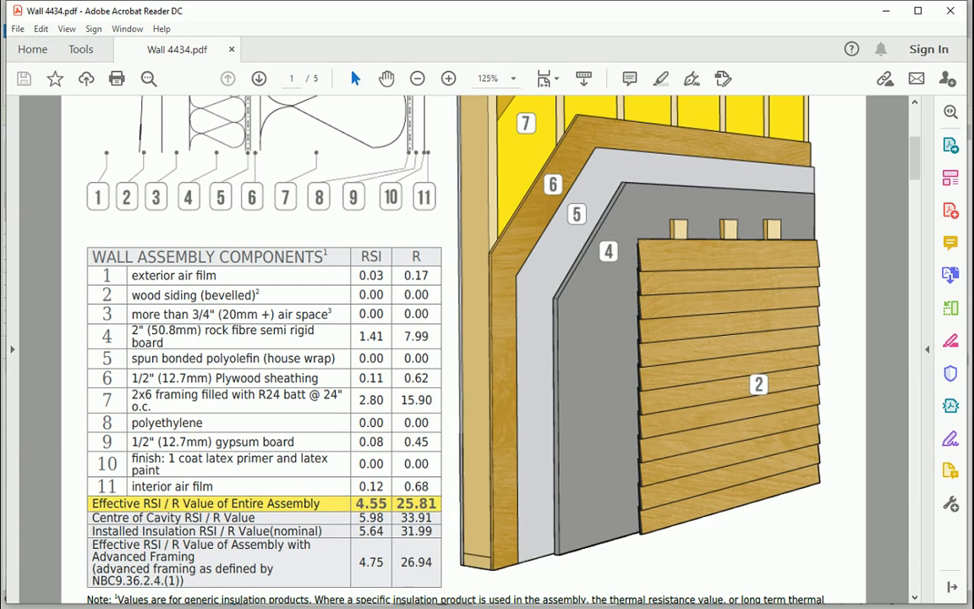
key(alt+Tab)
click(521, 352)
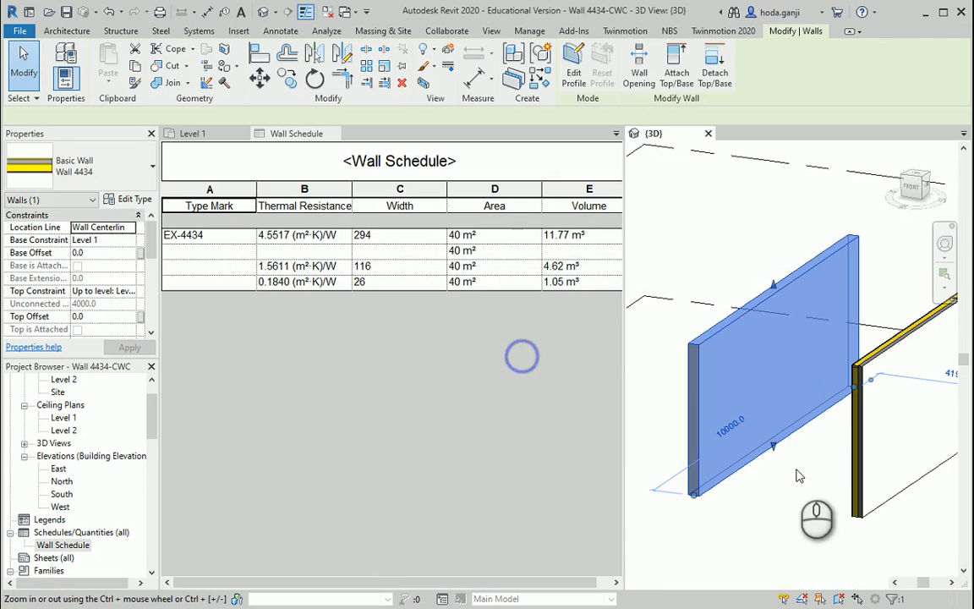
Examine the studs and batt insulation of the 2*6+Batt-ins curtain wall in the 3D view.
scroll(746, 468, down, 3)
scroll(855, 346, up, 2)
scroll(855, 347, up, 3)
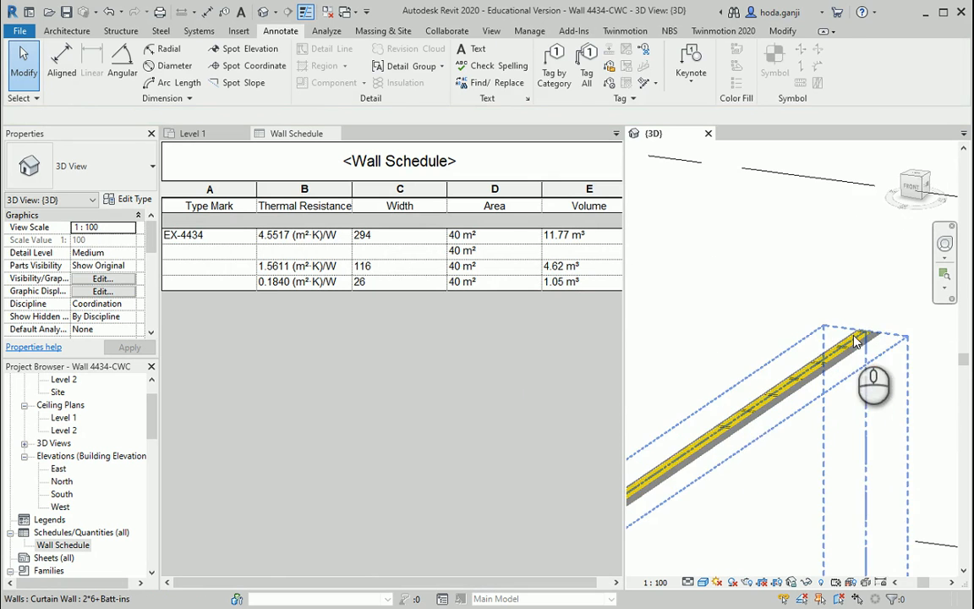
click(820, 359)
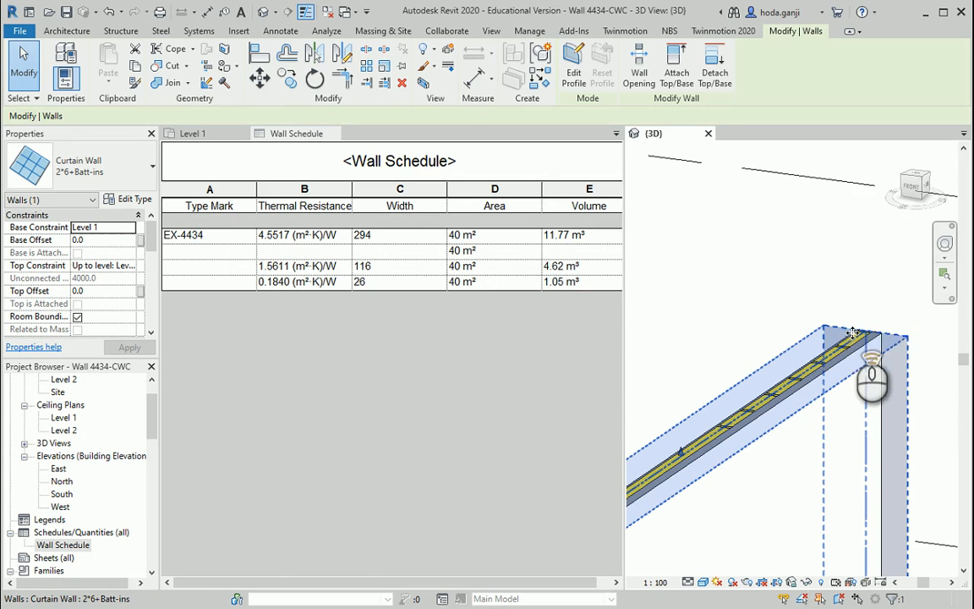
scroll(849, 334, up, 2)
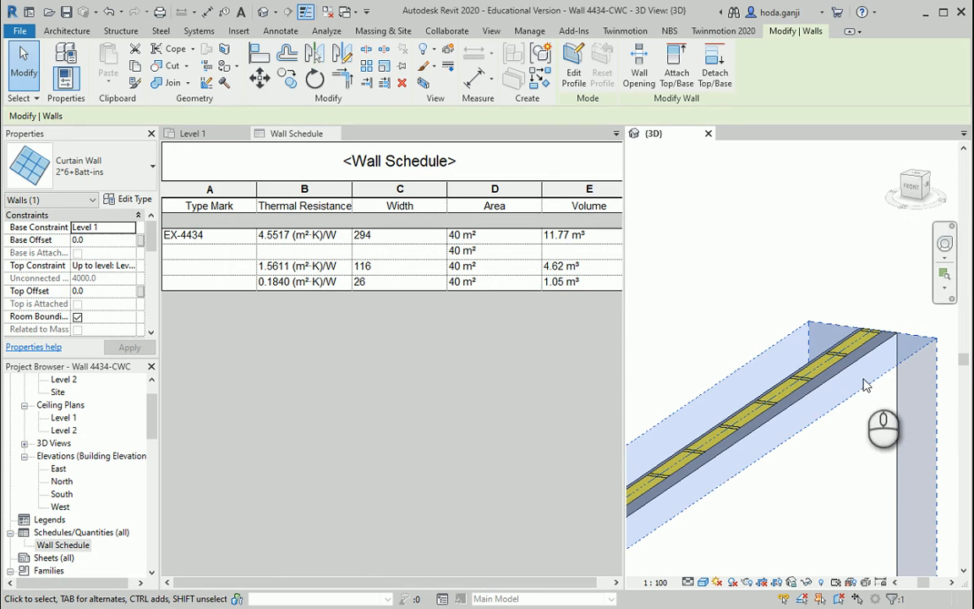
click(731, 290)
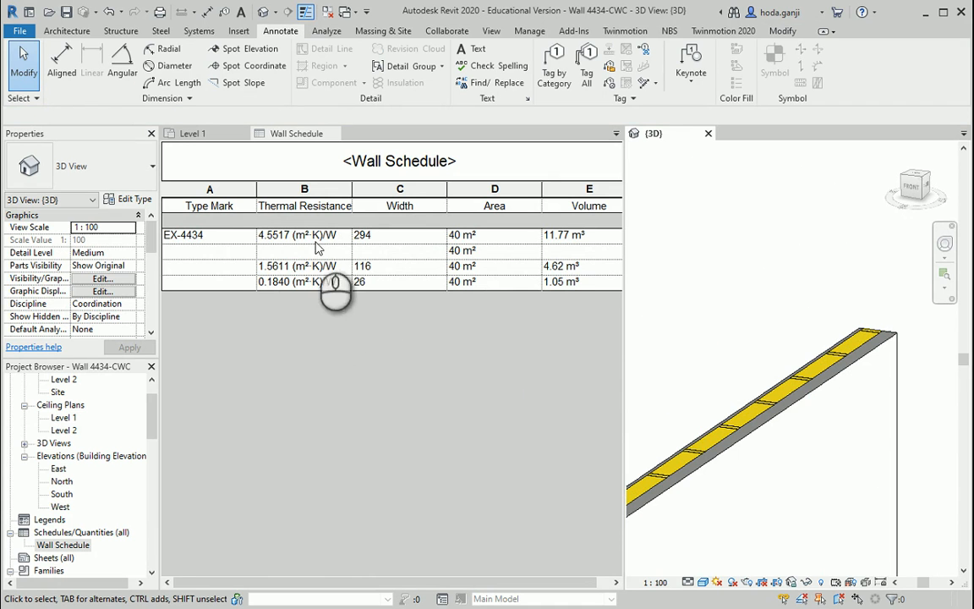
Compare the solid Wall 4434 with the layered stud wall in 3D against their Wall Schedule rows.
scroll(708, 296, down, 5)
middle_drag(681, 306, 891, 359)
scroll(630, 377, down, 1)
scroll(630, 377, down, 1)
scroll(712, 367, up, 5)
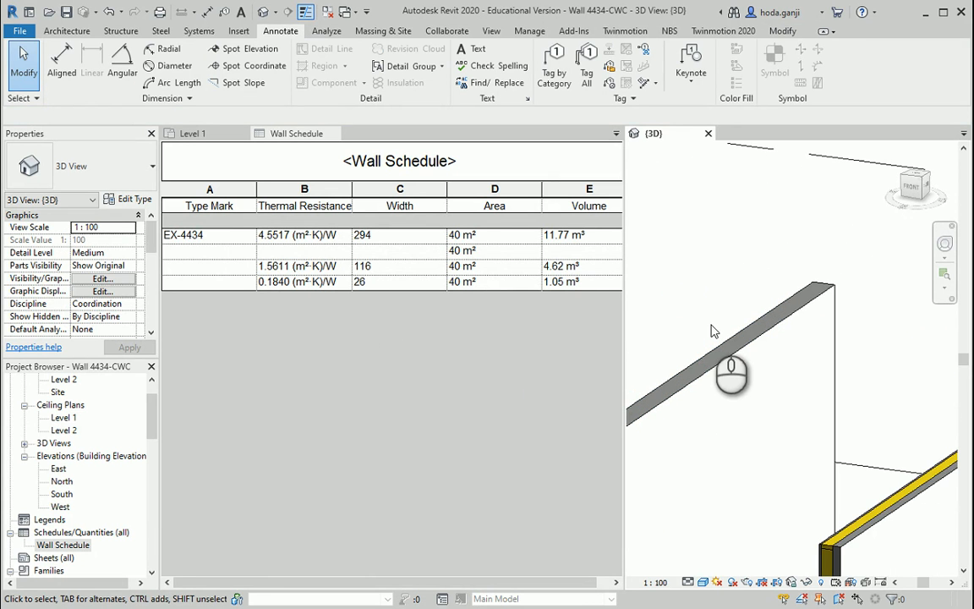
click(734, 346)
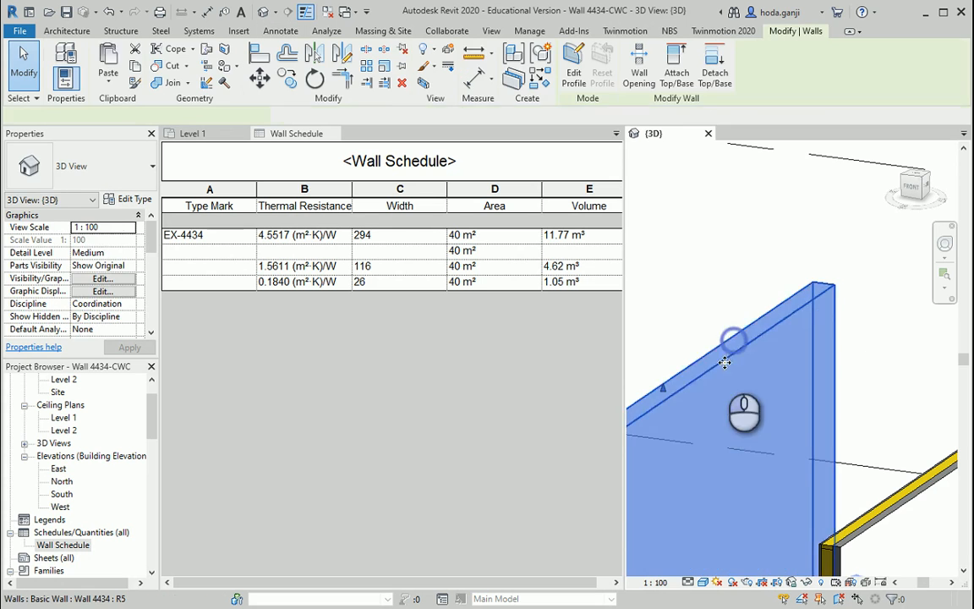
scroll(674, 355, down, 3)
scroll(917, 317, up, 3)
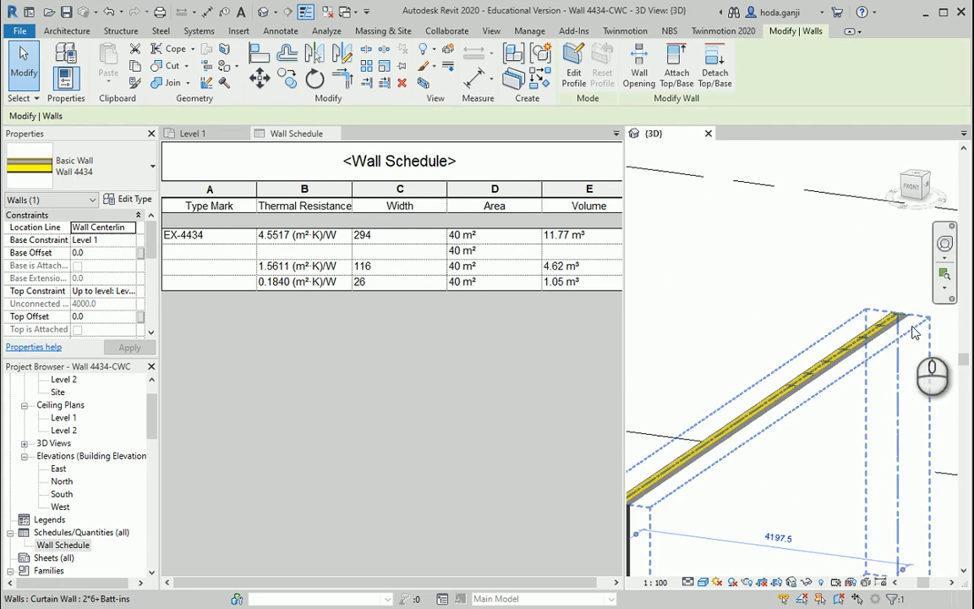
click(879, 332)
click(811, 302)
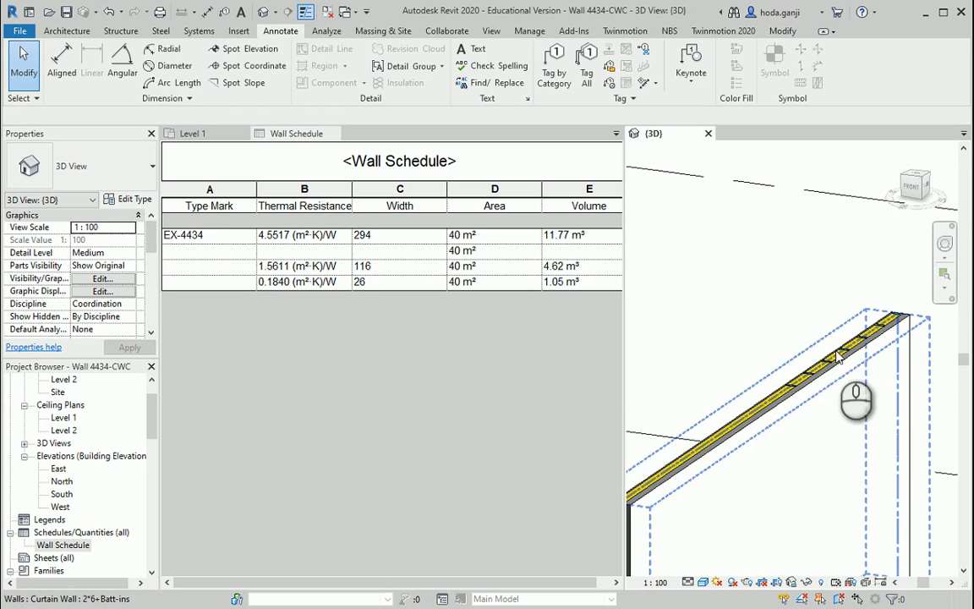
Close the Wall Schedule and widen the 3D view, consulting the assembly drawing in Wall 4434.pdf.
click(335, 133)
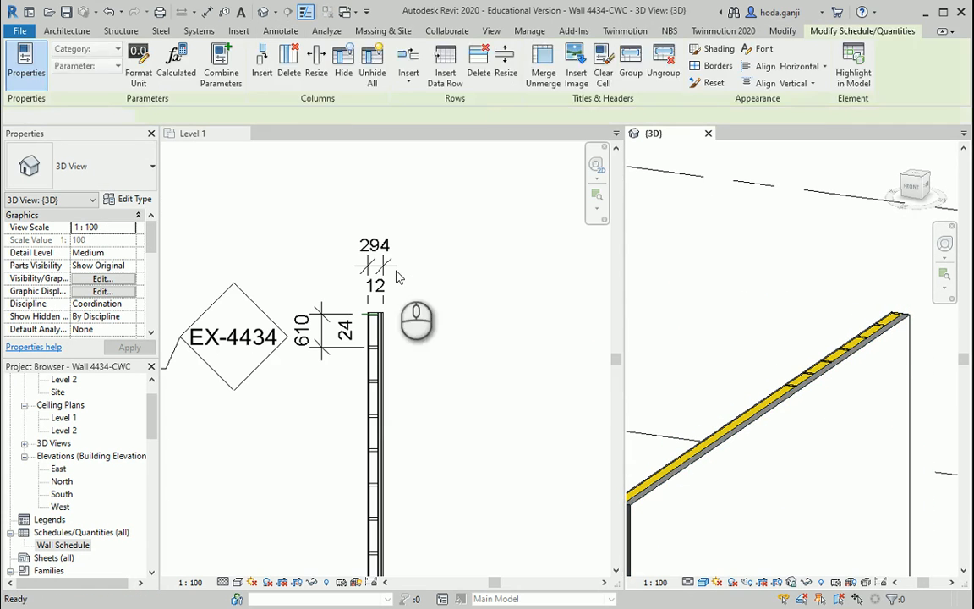
scroll(757, 348, down, 1)
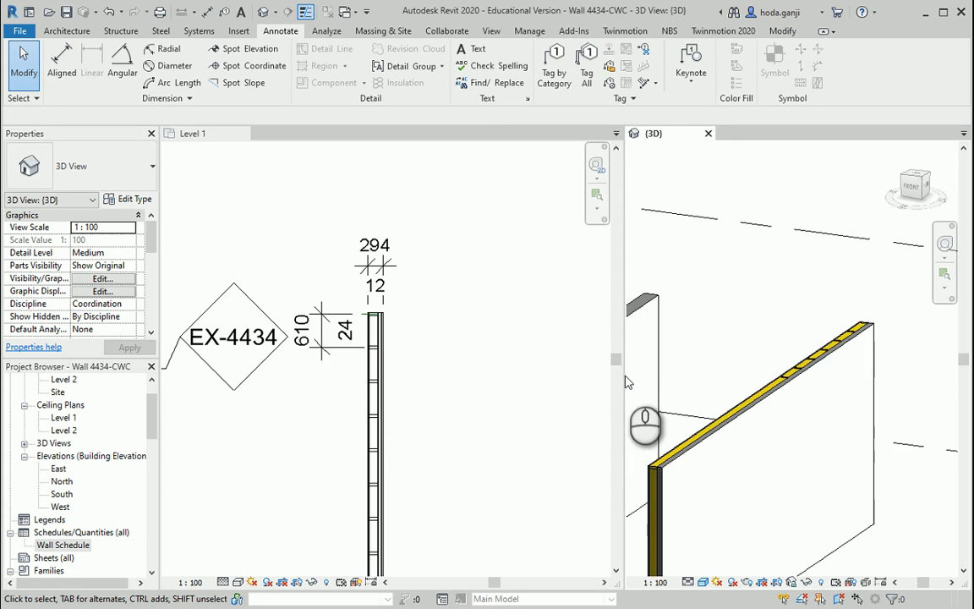
drag(623, 376, 446, 376)
shift+middle_drag(715, 338, 705, 440)
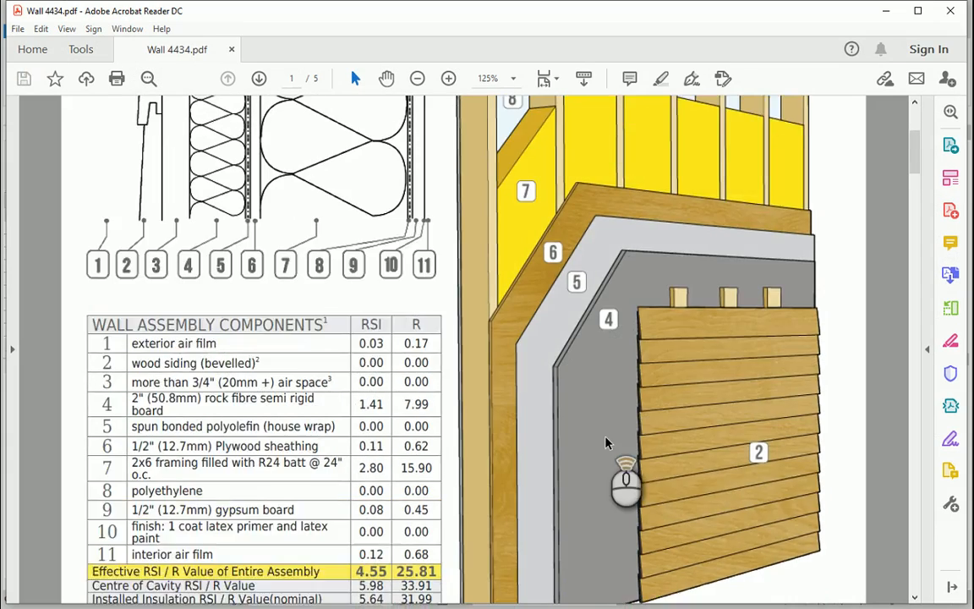
scroll(605, 442, up, 5)
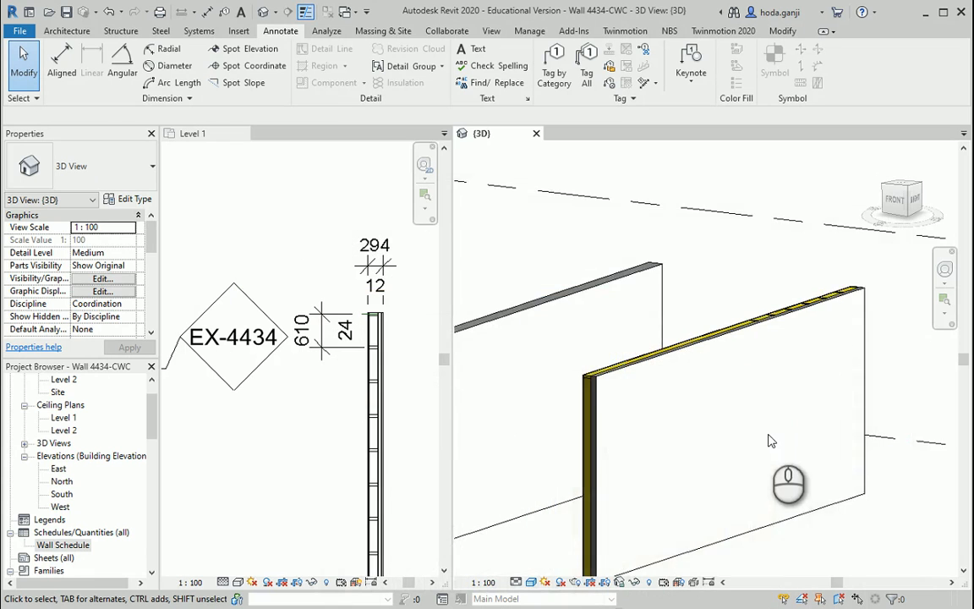
drag(447, 447, 369, 448)
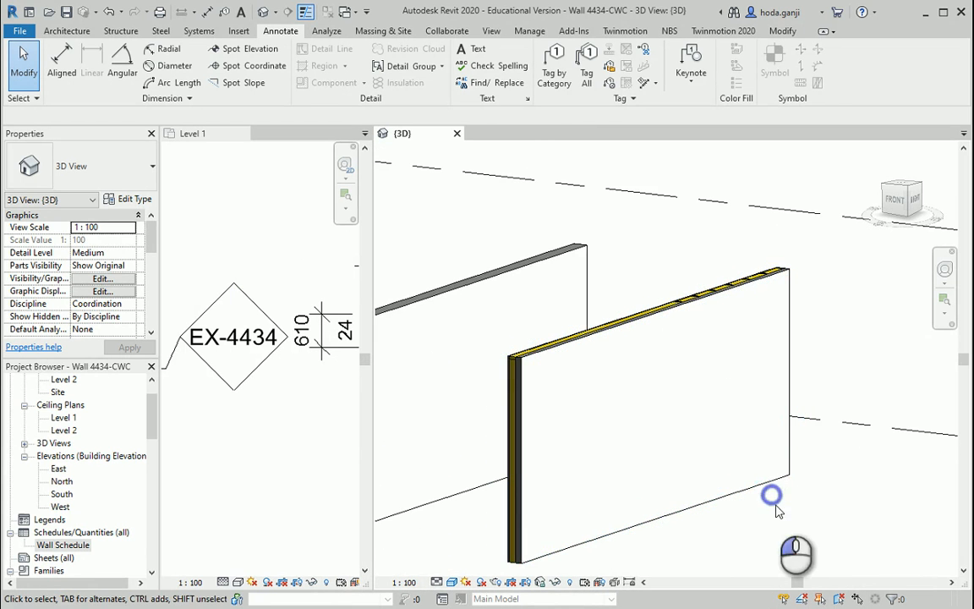
Join the geometry of the exterior Wall 4435-Ex and the interior Wall 4435-IN, and reselect the exterior wall.
shift+middle_drag(765, 495, 586, 381)
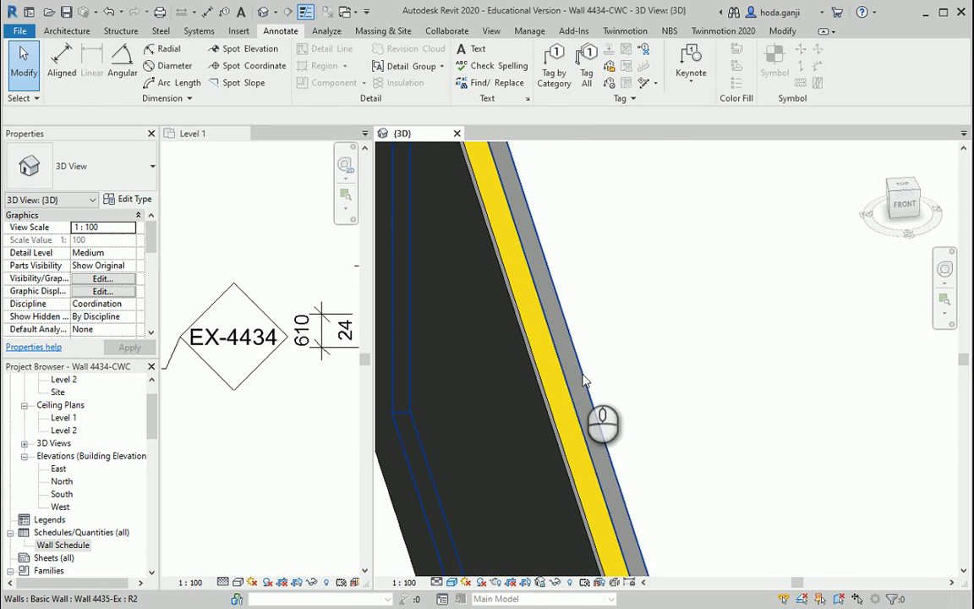
click(583, 376)
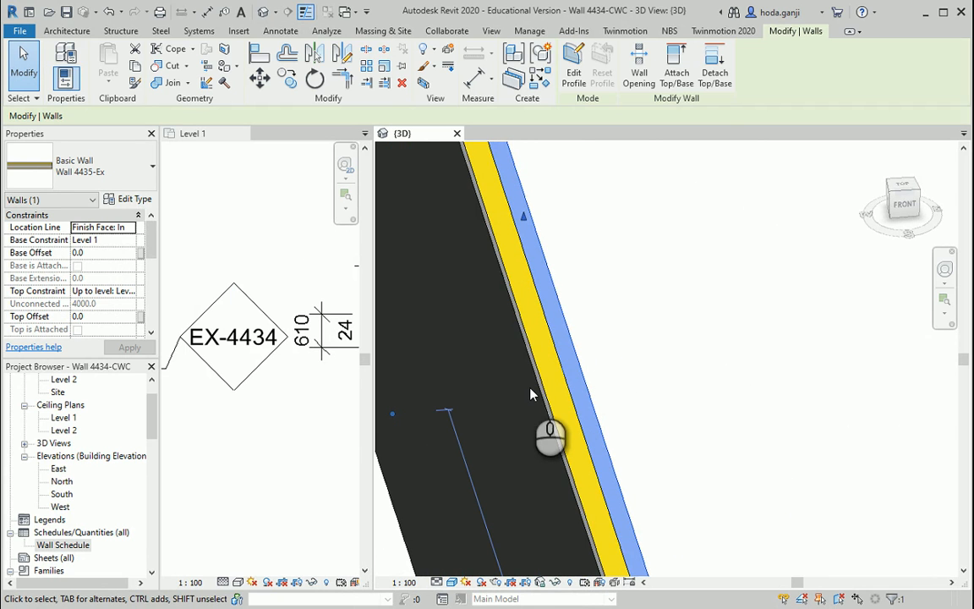
click(165, 83)
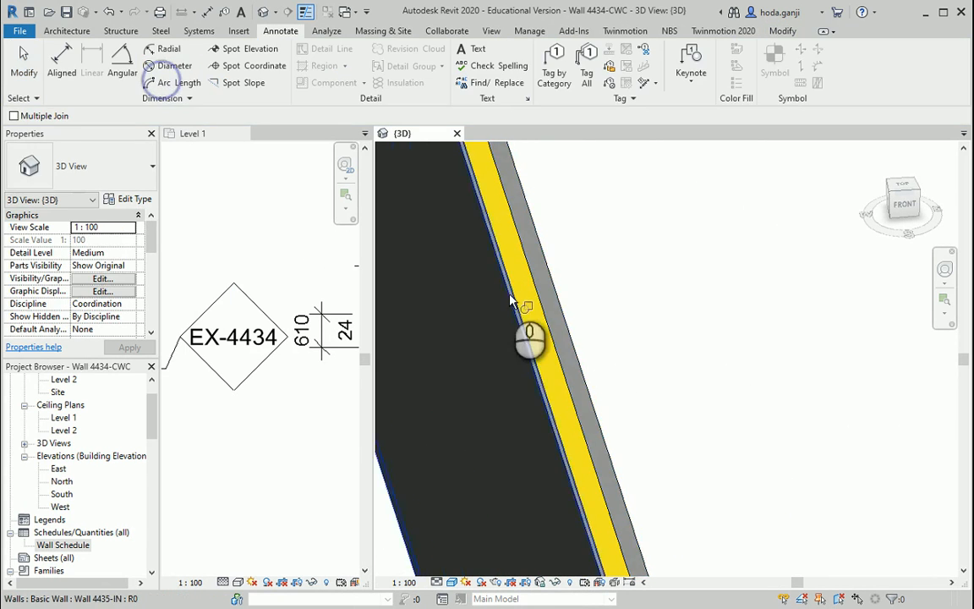
click(580, 370)
click(539, 392)
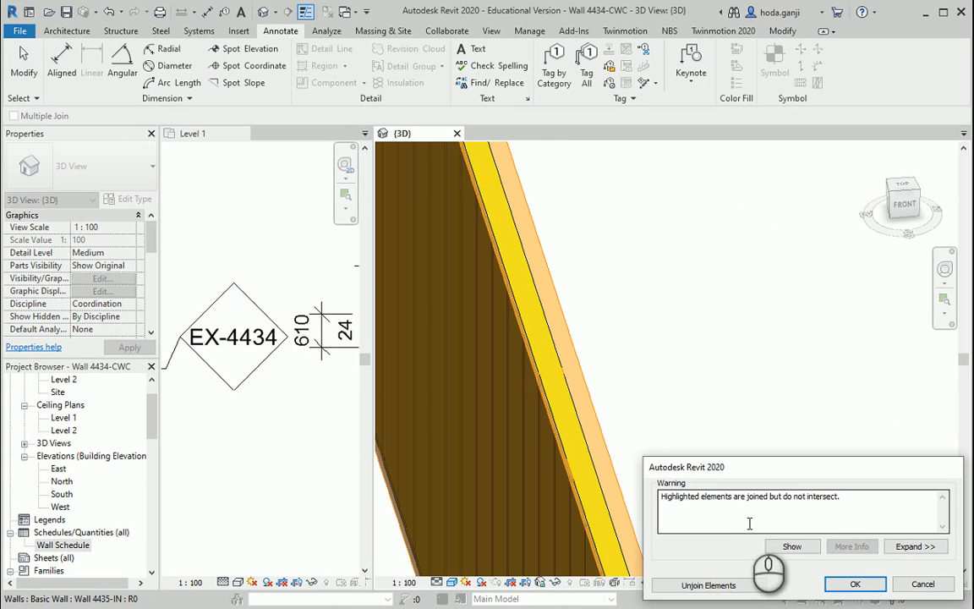
click(837, 590)
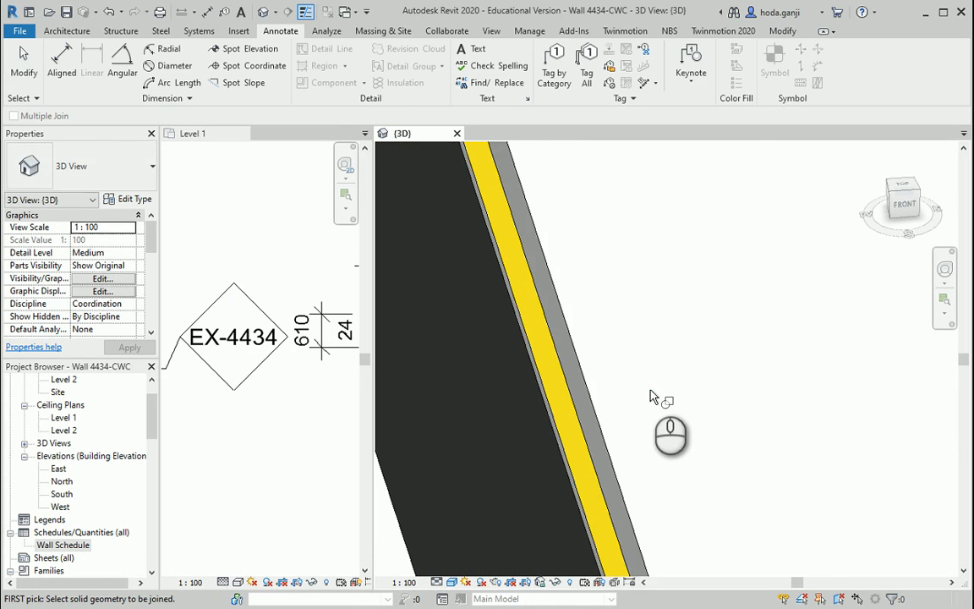
key(Escape)
click(593, 404)
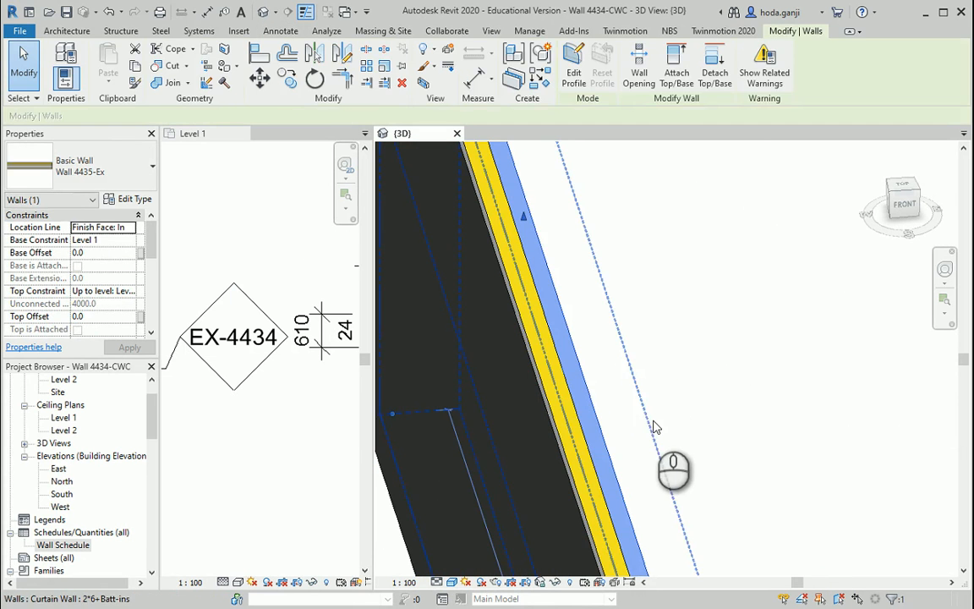
Clear the wall selection and duplicate the {3D} view with detailing.
key(Escape)
click(648, 463)
key(Escape)
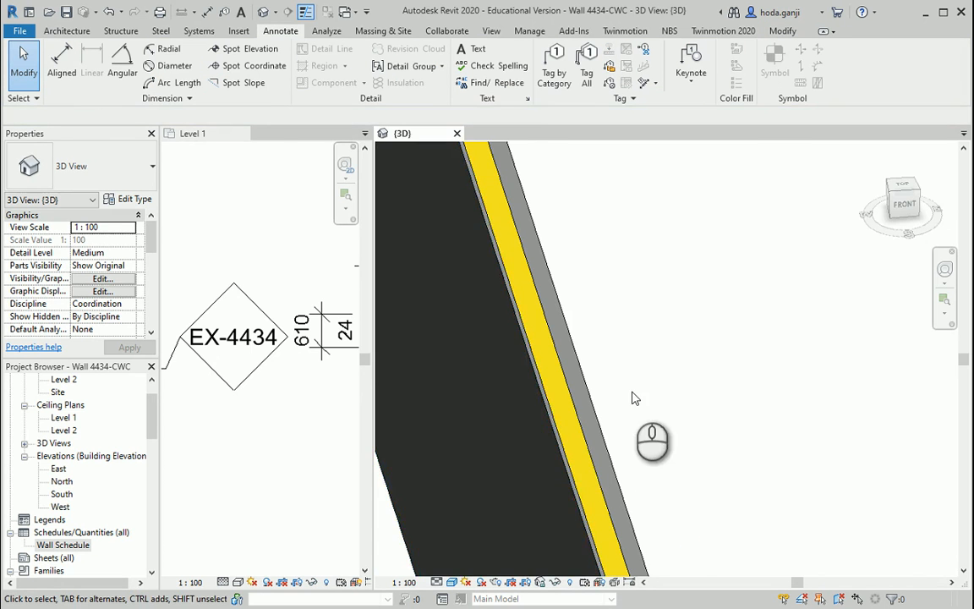
scroll(647, 445, down, 5)
middle_drag(695, 376, 668, 340)
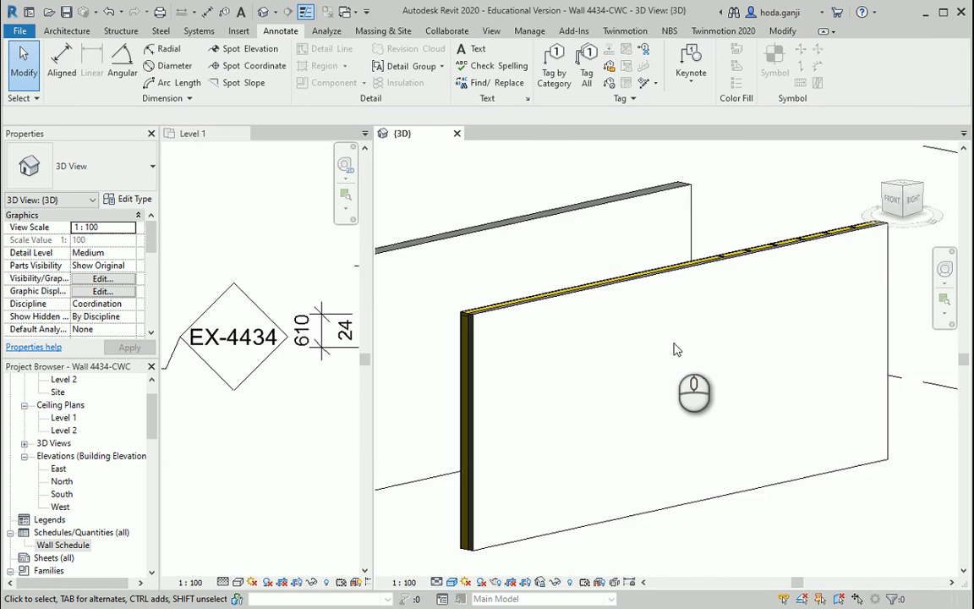
shift+middle_drag(691, 386, 513, 463)
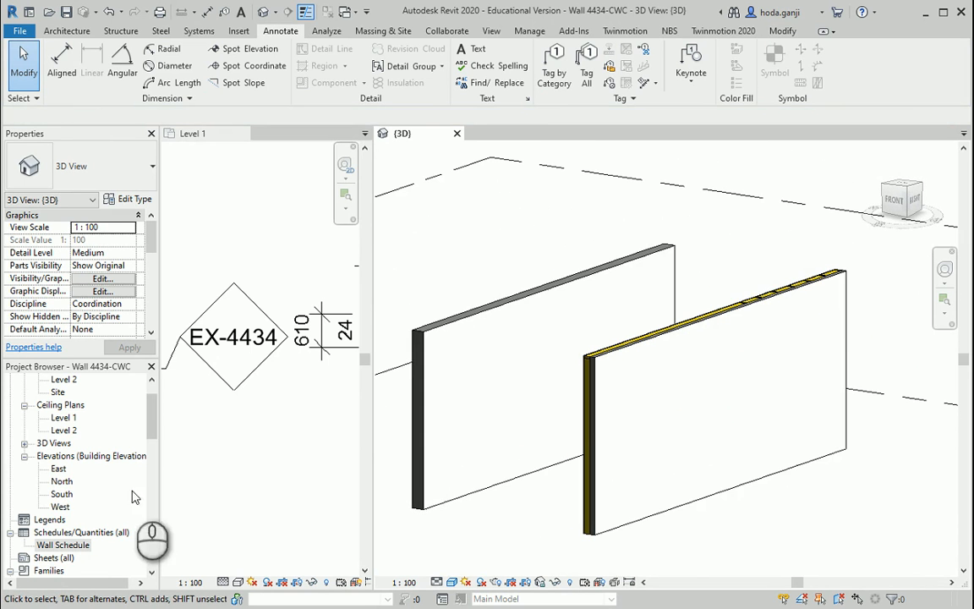
scroll(76, 497, up, 1)
scroll(75, 497, up, 1)
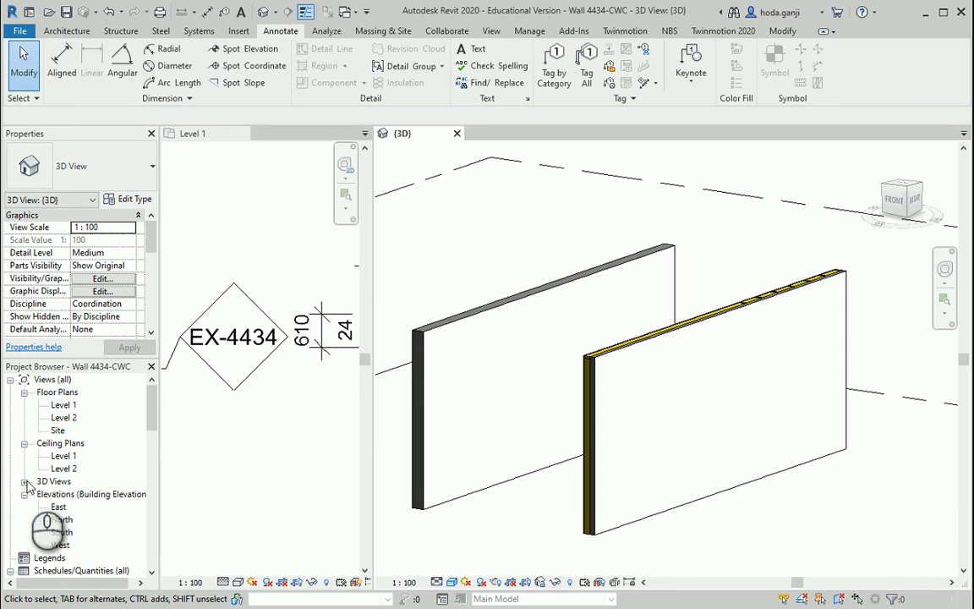
click(24, 481)
right_click(60, 493)
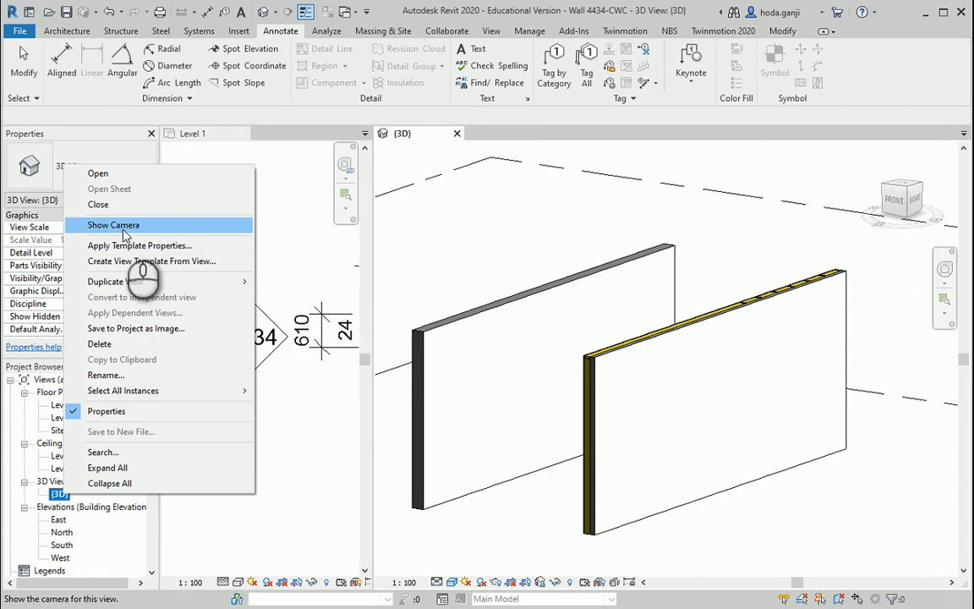
mouse_move(169, 281)
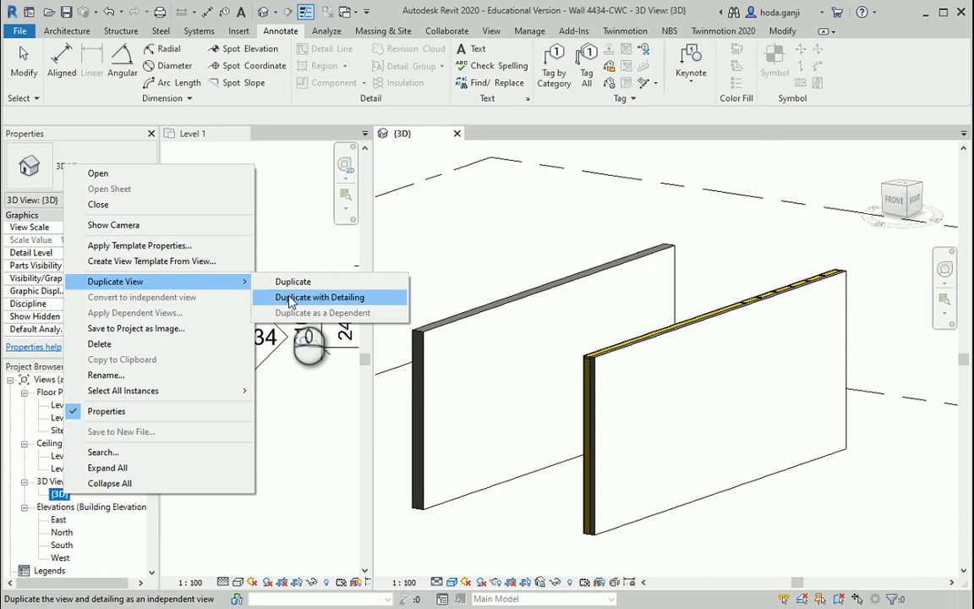
click(292, 296)
right_click(67, 506)
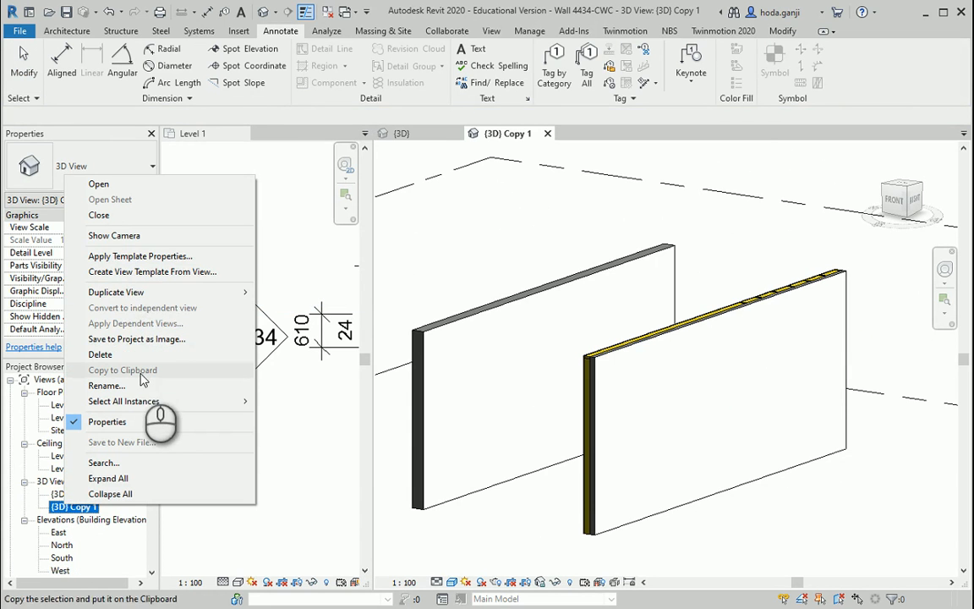
click(108, 385)
key(Return)
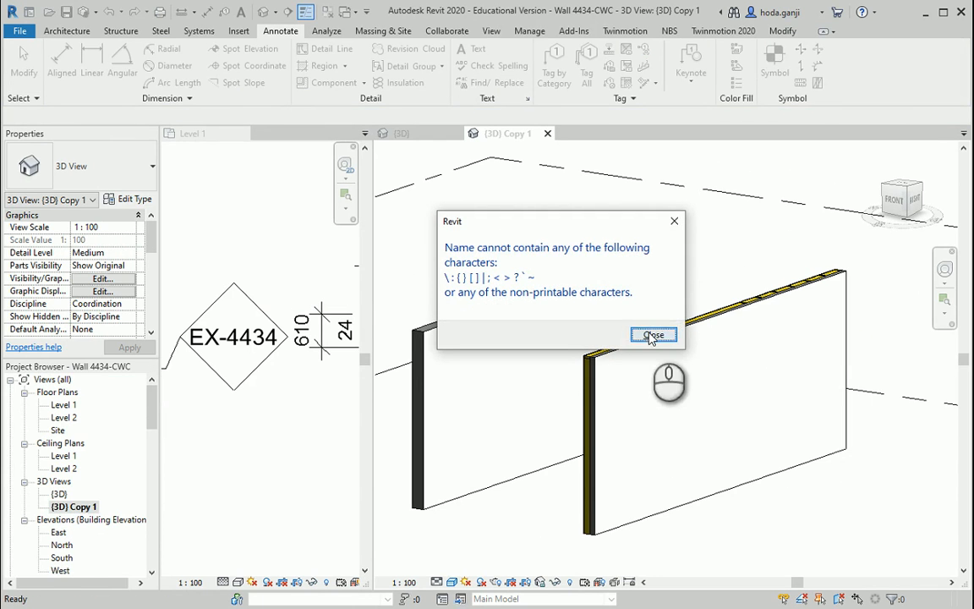
click(653, 333)
Rename the duplicated 3D view as Wall Demonstration.
right_click(74, 506)
click(102, 385)
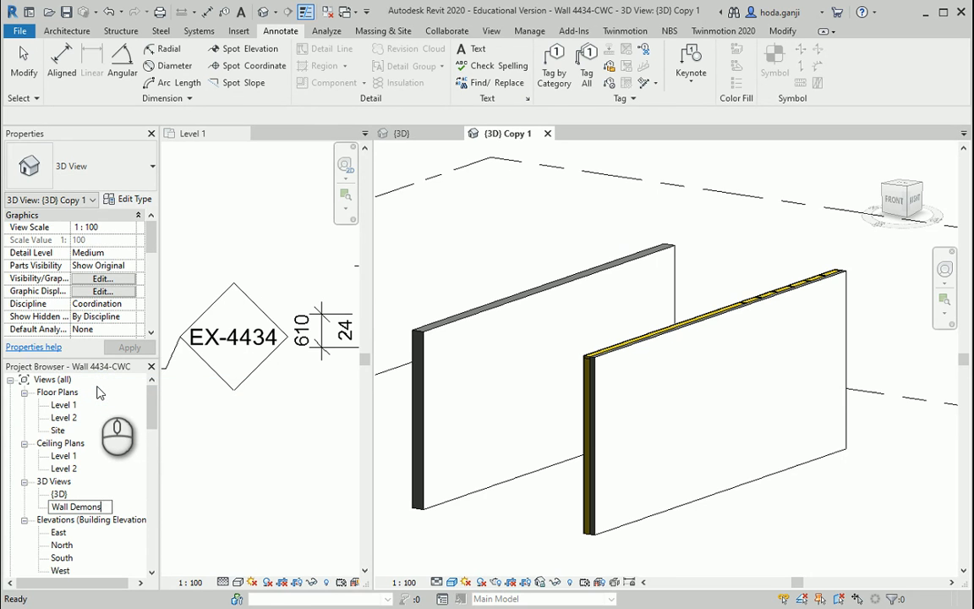
text(Wall Demonstration)
key(Return)
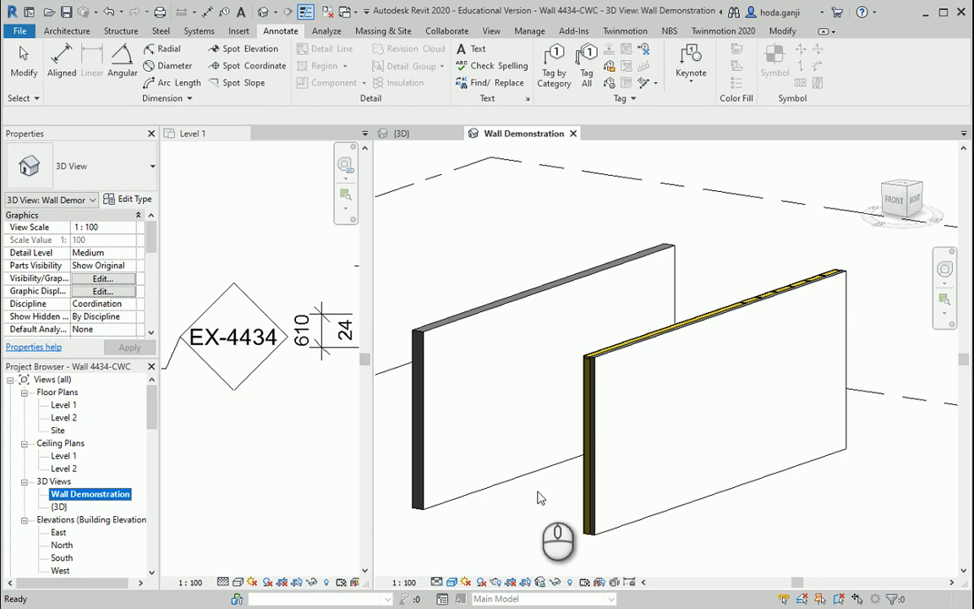
Hide the solid Wall 4434 element in the Wall Demonstration view.
click(489, 493)
right_click(489, 493)
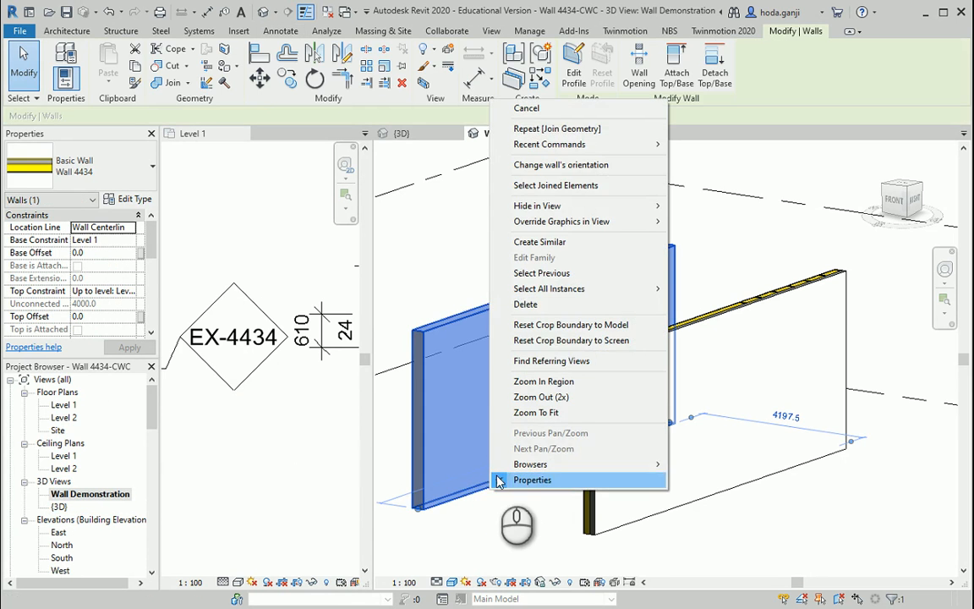
click(566, 207)
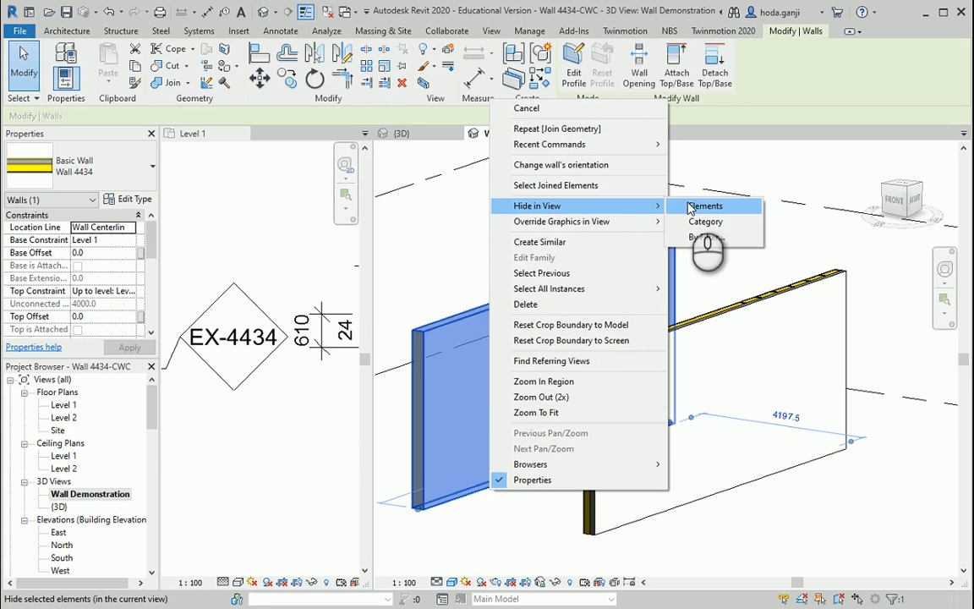
click(690, 209)
shift+middle_drag(689, 520, 672, 484)
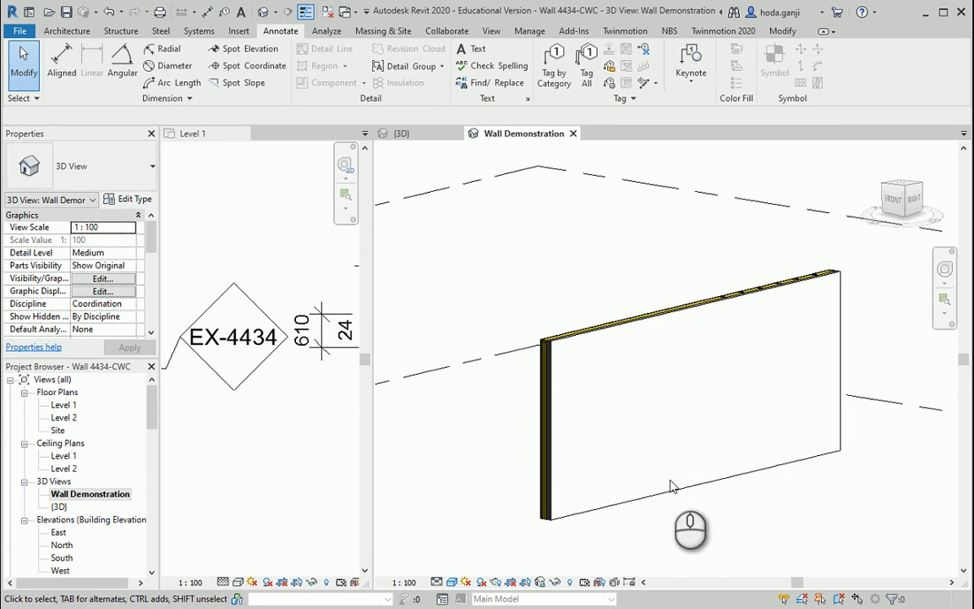
Shorten the 2*6+Batt-ins curtain wall to a length of 5000 mm in the Level 1 plan.
scroll(262, 399, down, 5)
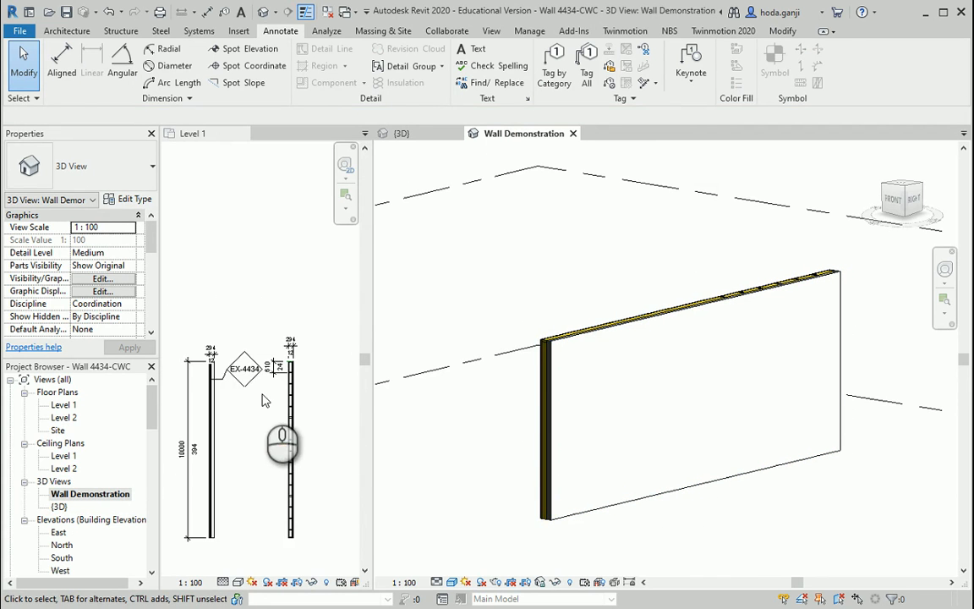
click(298, 464)
click(296, 465)
scroll(296, 467, up, 1)
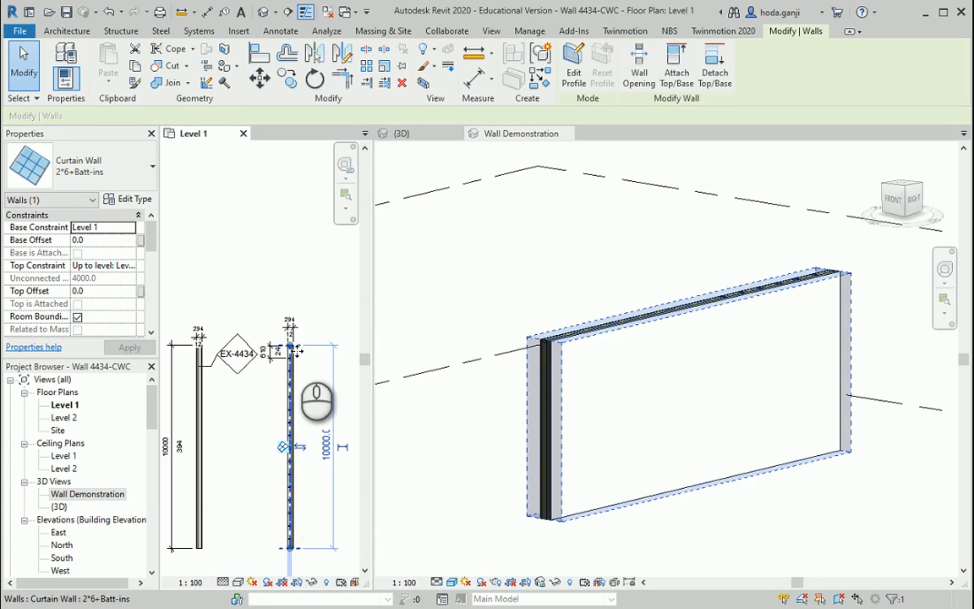
drag(290, 348, 291, 442)
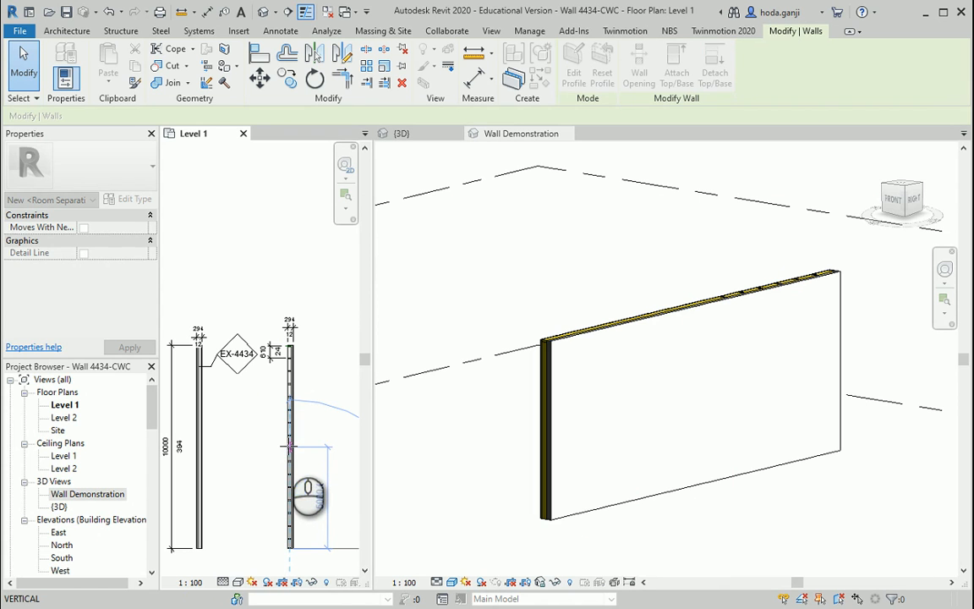
drag(290, 447, 290, 446)
click(647, 583)
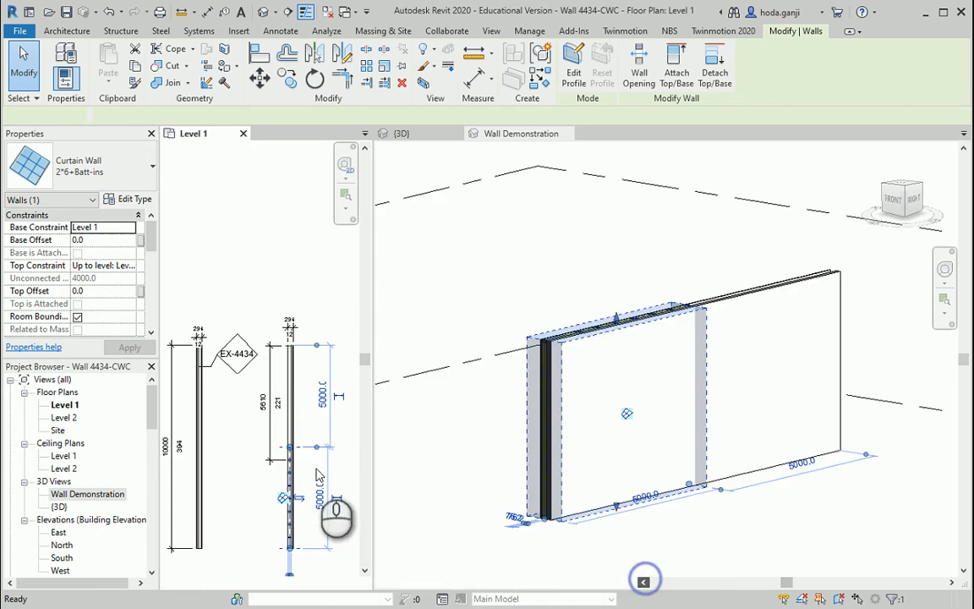
Shorten the exterior Wall 4435-Ex and interior Wall 4435-IN to the curtain wall's new end in the Level 1 plan.
scroll(296, 435, up, 4)
click(283, 425)
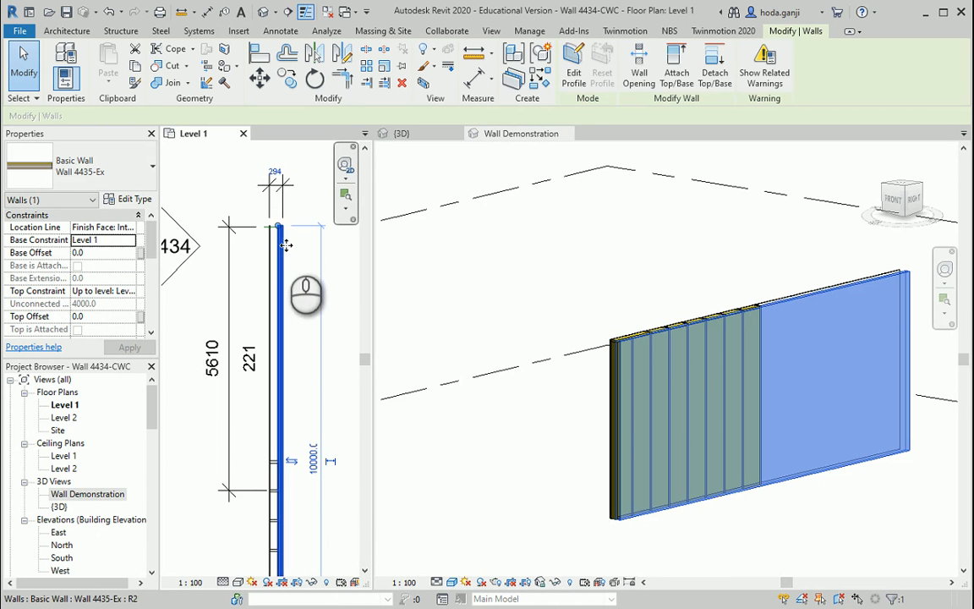
drag(279, 228, 278, 461)
click(270, 240)
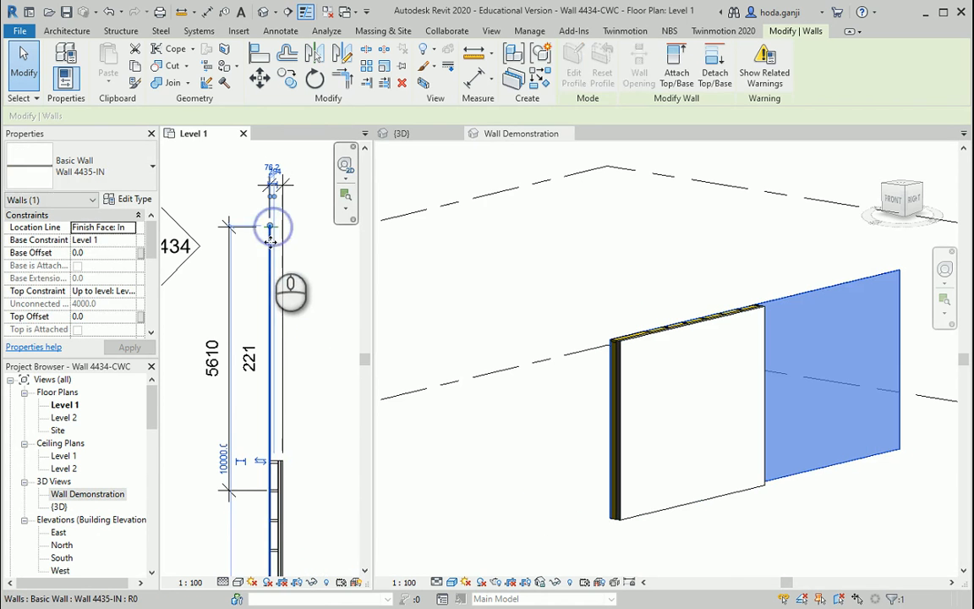
drag(272, 228, 271, 461)
Return to the Wall Demonstration view and close the Level 1 plan so the 3D view fills the drawing area.
click(521, 469)
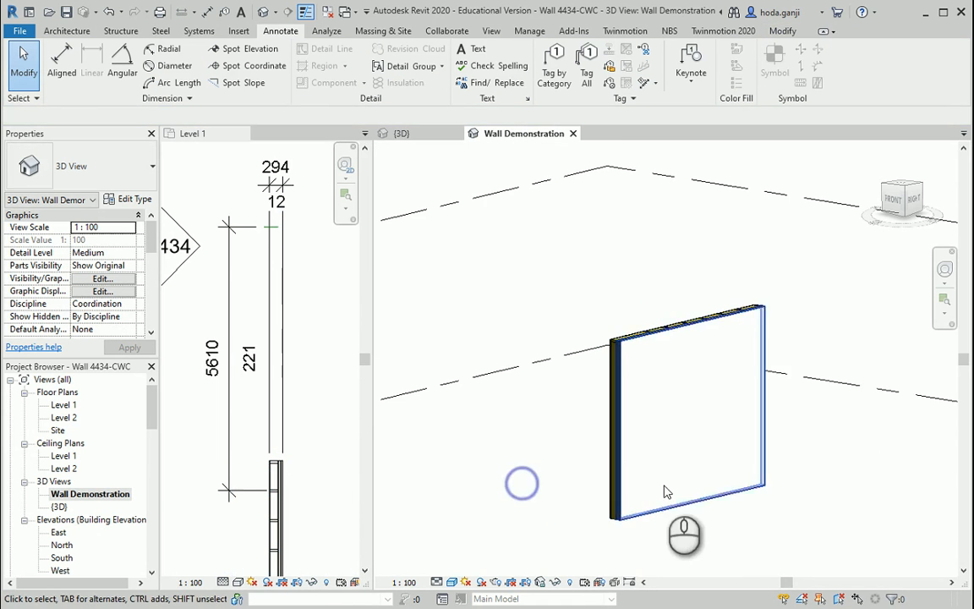
shift+middle_drag(691, 511, 680, 458)
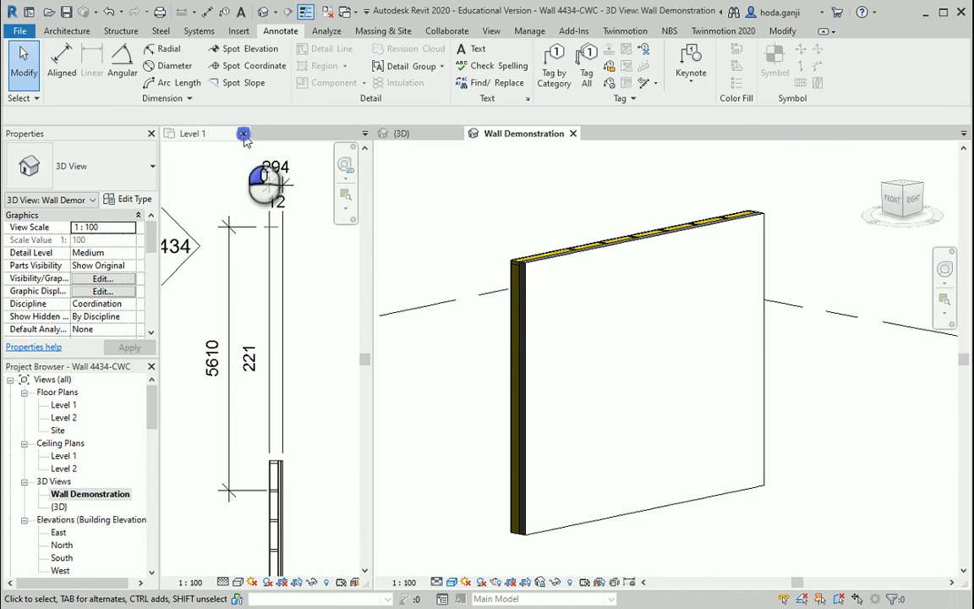
click(244, 134)
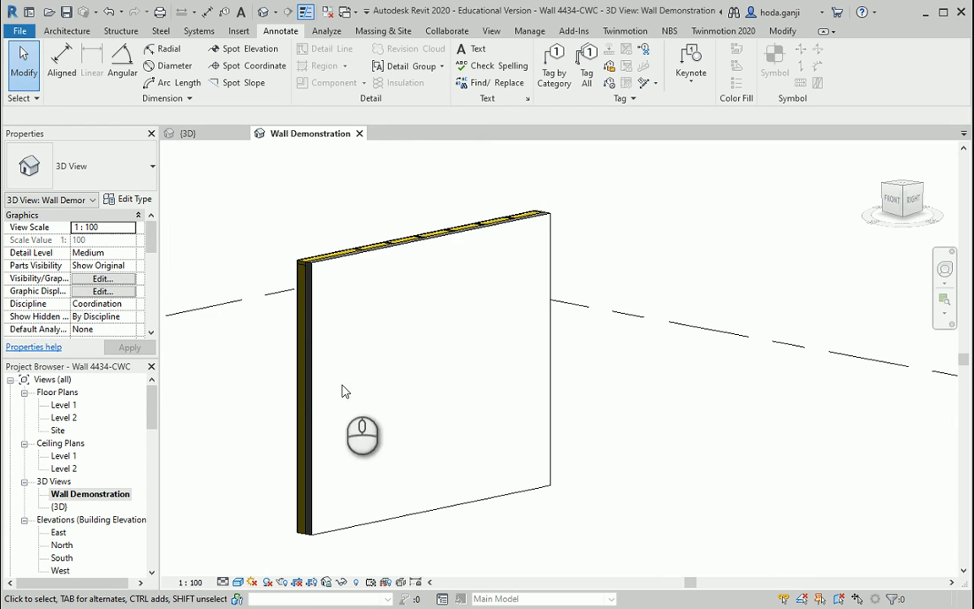
shift+middle_drag(460, 397, 496, 419)
shift+middle_drag(606, 413, 460, 300)
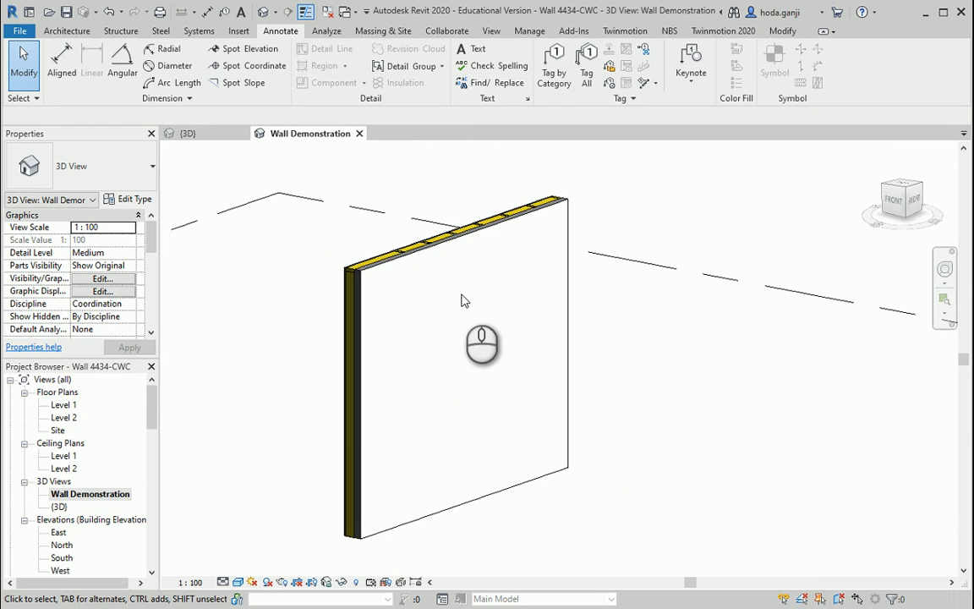
Create parts from the exterior Wall 4435-Ex and inspect its separate layers at the wall's upper corner.
click(412, 256)
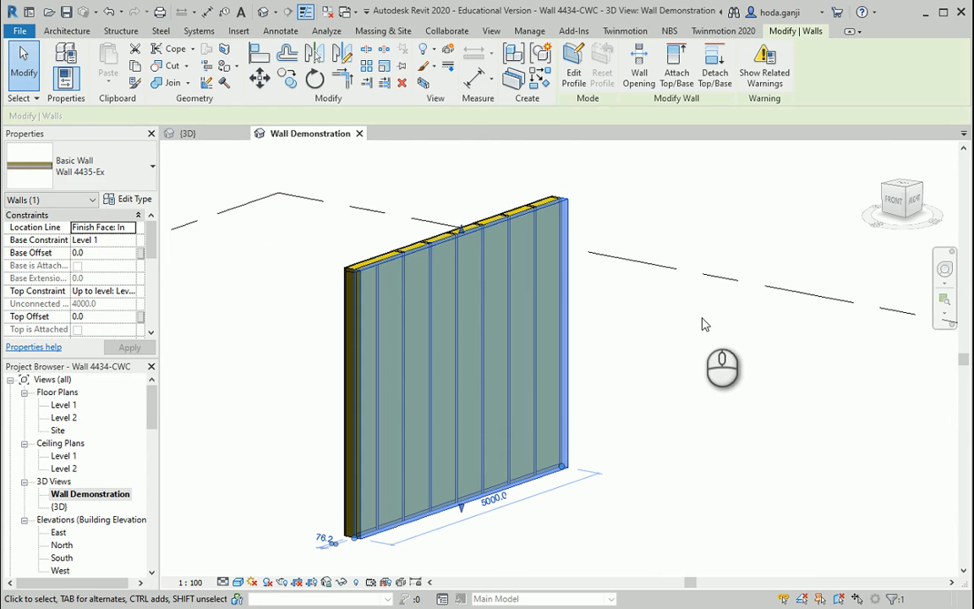
click(514, 82)
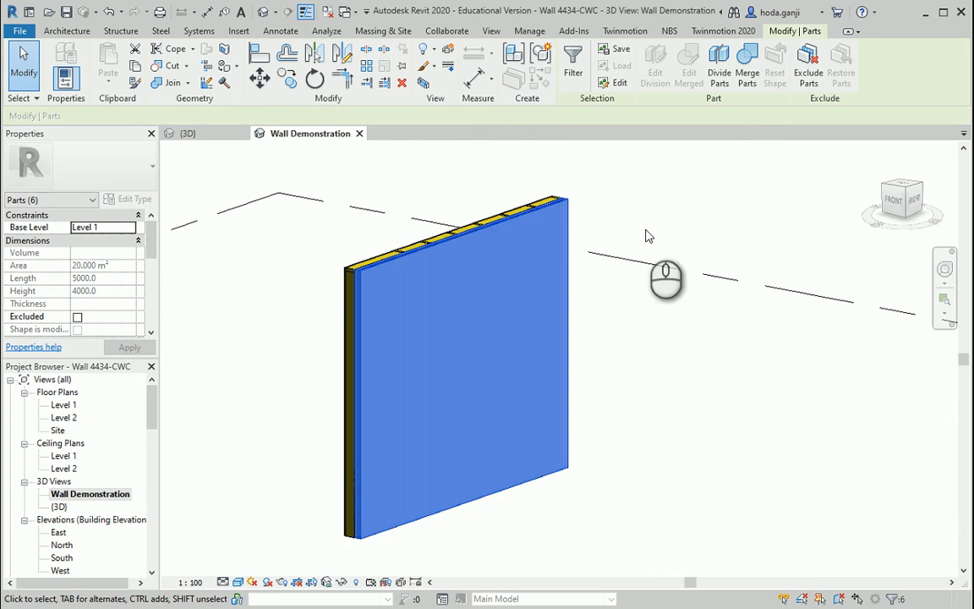
scroll(365, 271, up, 8)
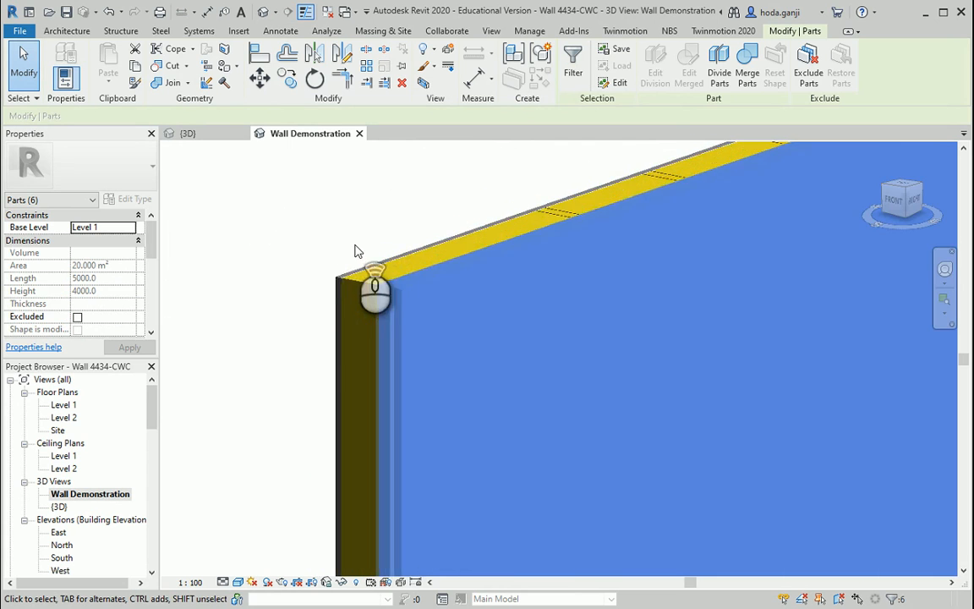
click(433, 330)
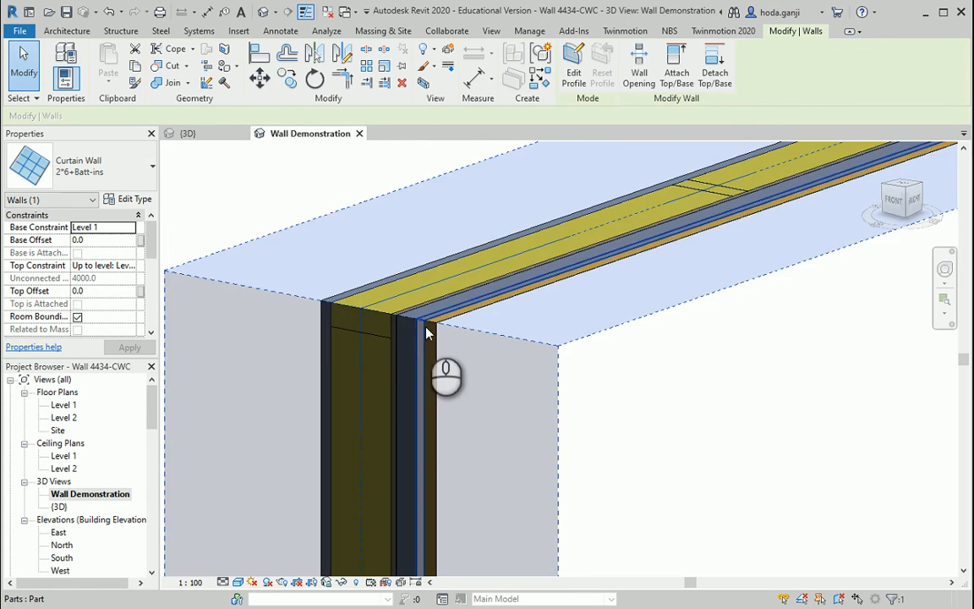
scroll(359, 272, down, 1)
scroll(356, 266, down, 1)
click(262, 225)
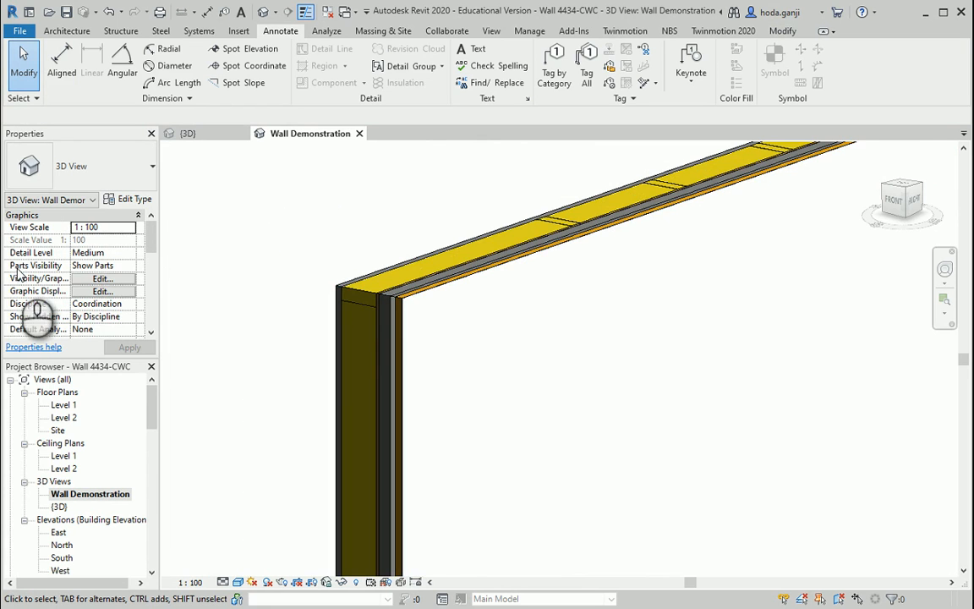
Set the Wall Demonstration view's Parts Visibility to Show Original and inspect the wall's upper corner.
scroll(245, 293, up, 1)
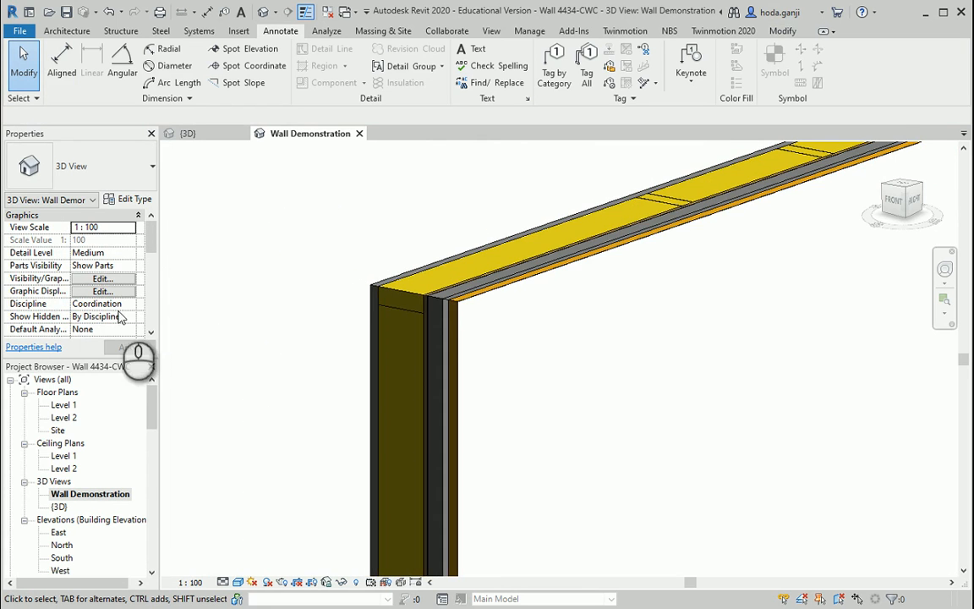
click(130, 265)
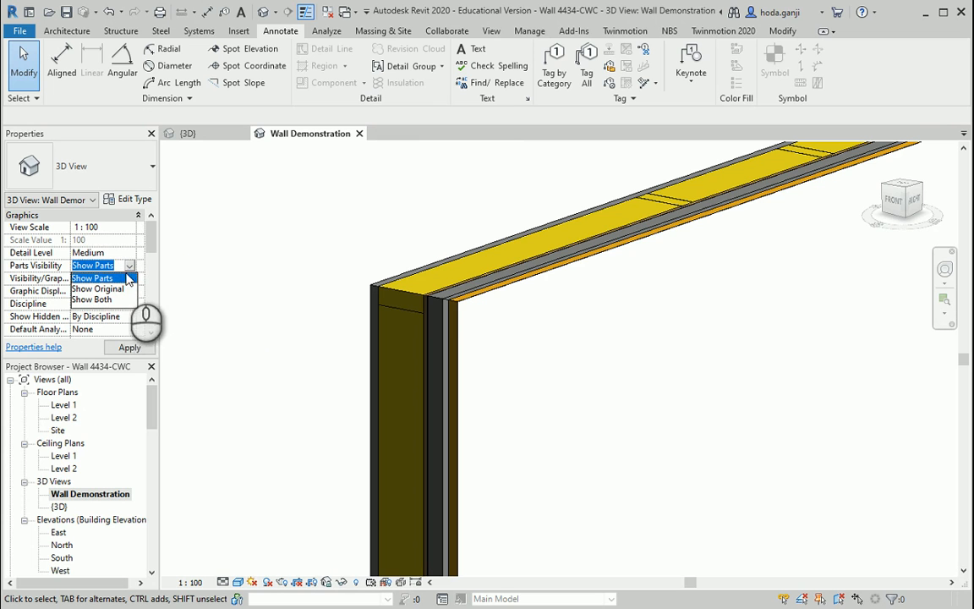
click(100, 289)
click(129, 348)
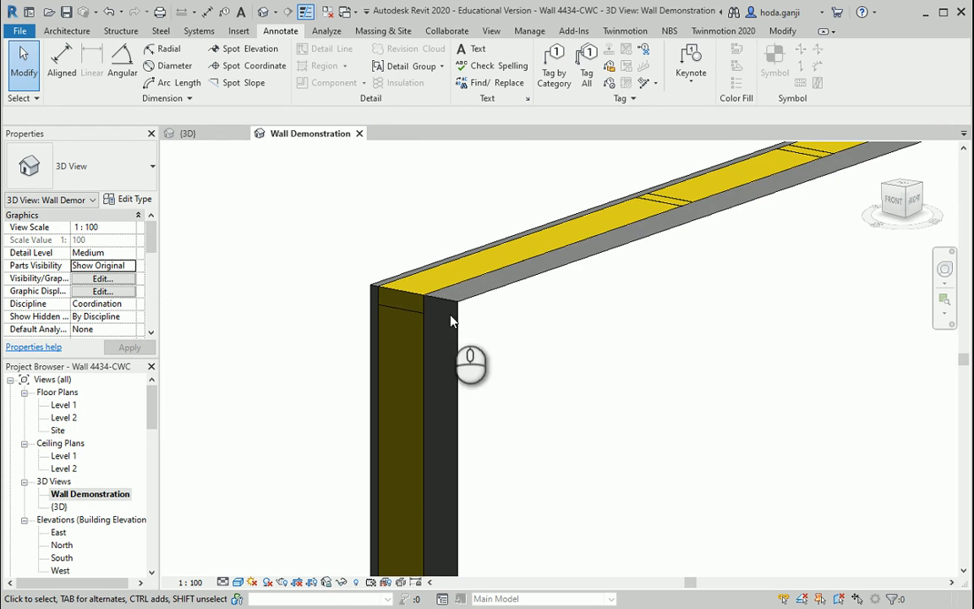
scroll(448, 300, up, 2)
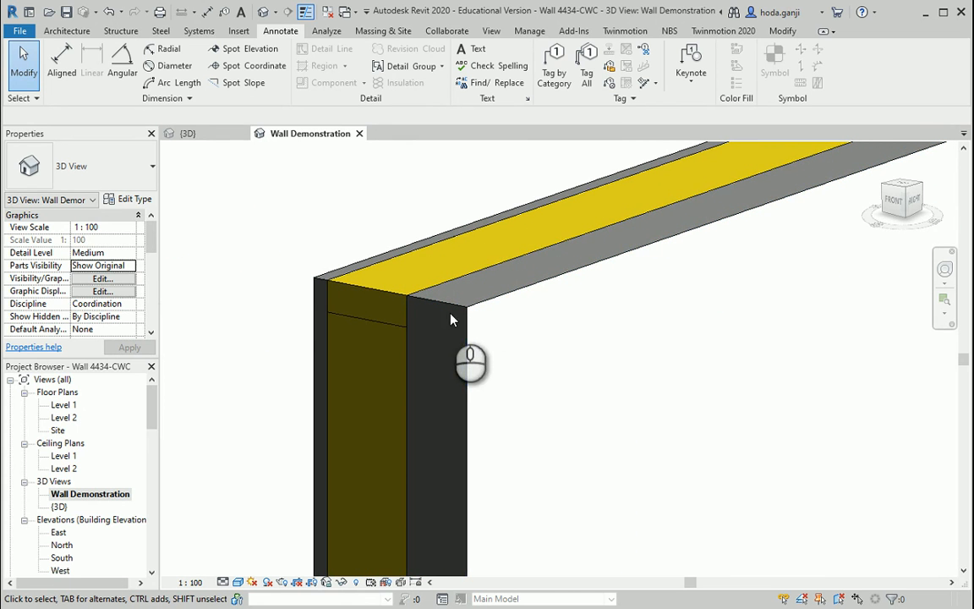
Set the Wall Demonstration view's Parts Visibility back to Show Parts.
click(129, 265)
click(100, 278)
click(129, 347)
scroll(318, 258, down, 2)
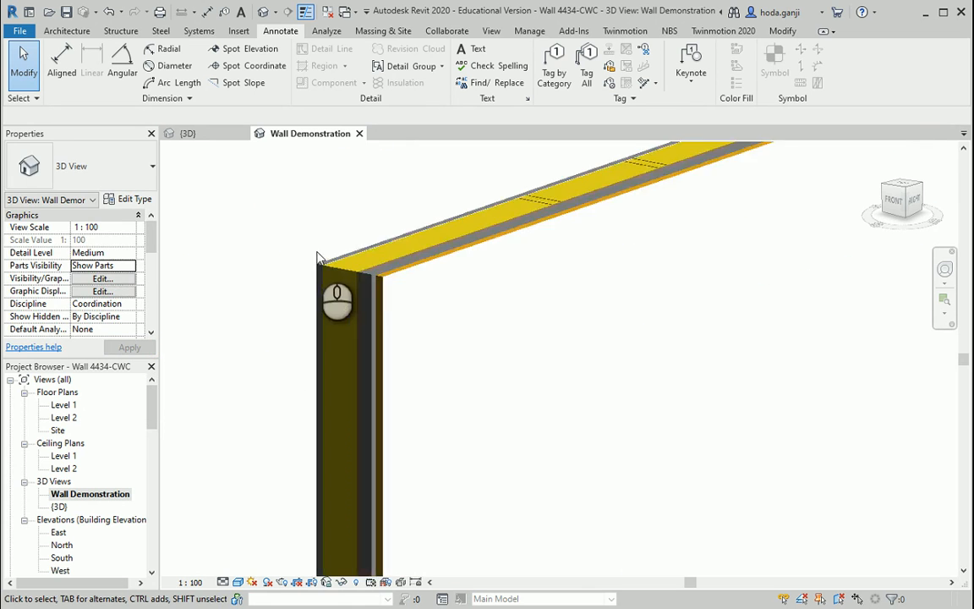
Enable shape handles on the outermost 1 mm part and shrink it into the wall's lower right corner, lowering its top edge about 2300 mm.
scroll(329, 267, down, 3)
mouse_move(541, 330)
shift+middle_down()
mouse_move(562, 340)
mouse_move(550, 319)
mouse_move(558, 366)
shift+middle_up()
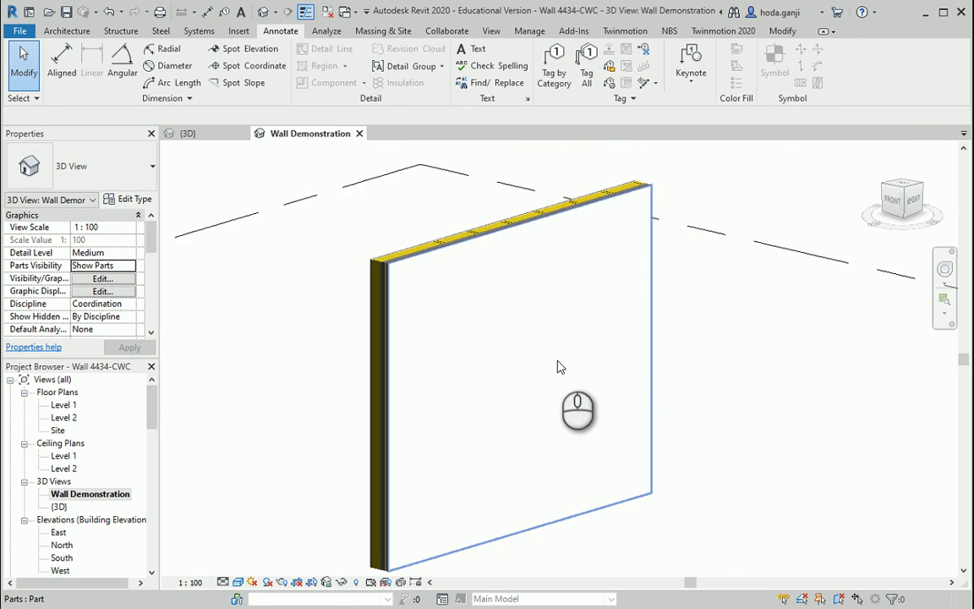
click(652, 340)
shift+middle_drag(382, 245, 272, 329)
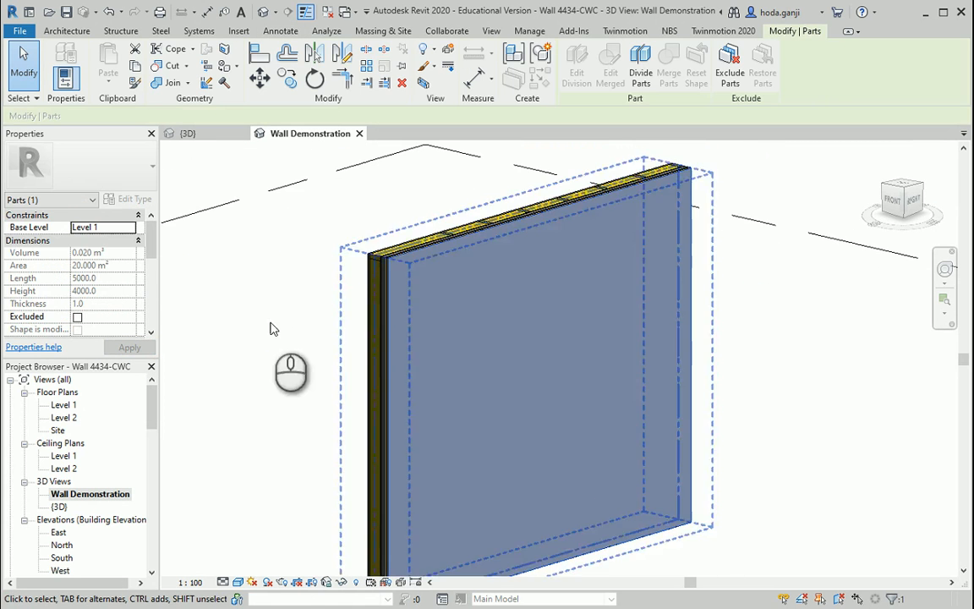
scroll(72, 253, down, 3)
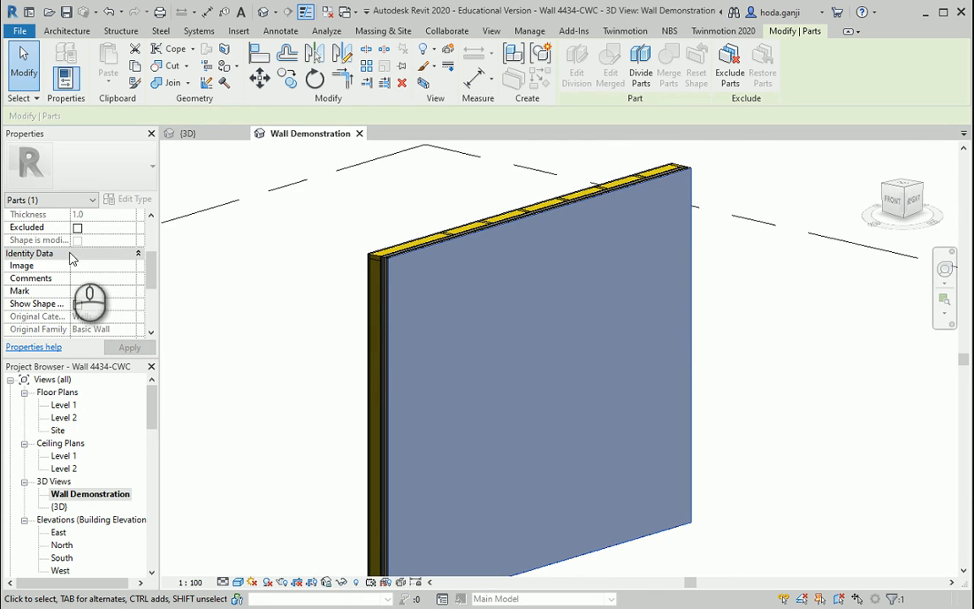
click(77, 304)
shift+middle_drag(389, 284, 534, 206)
drag(533, 179, 607, 448)
drag(650, 329, 652, 350)
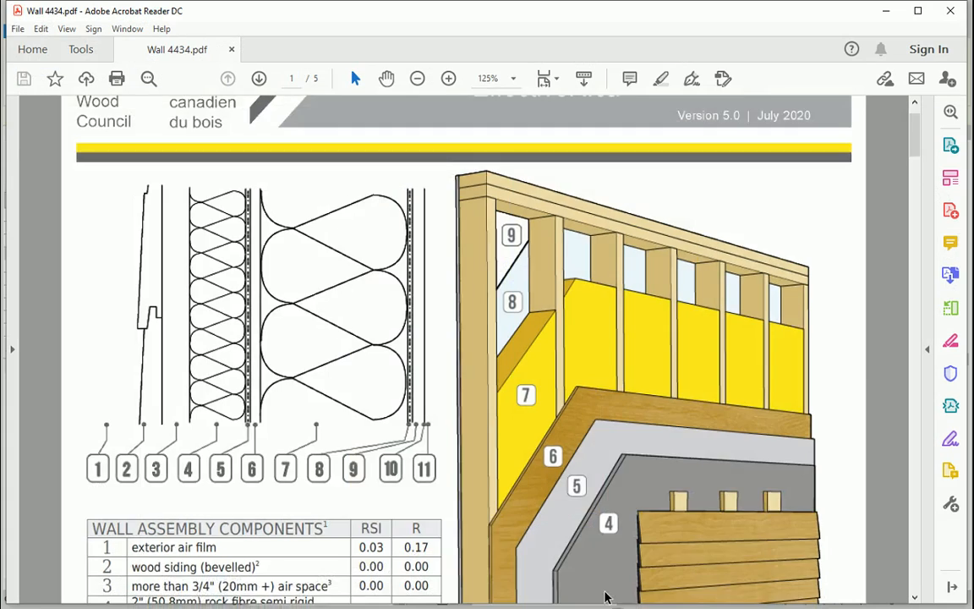
Review the cutaway illustration and component table of the wall assembly in Wall 4434.pdf in Acrobat Reader.
ctrl+scroll(571, 371, up, 4)
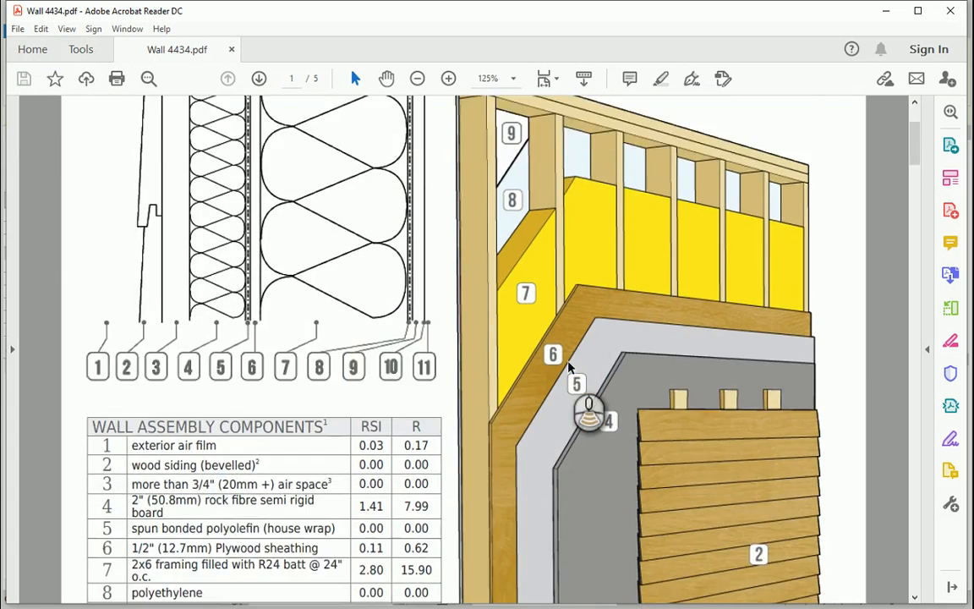
scroll(569, 368, up, 3)
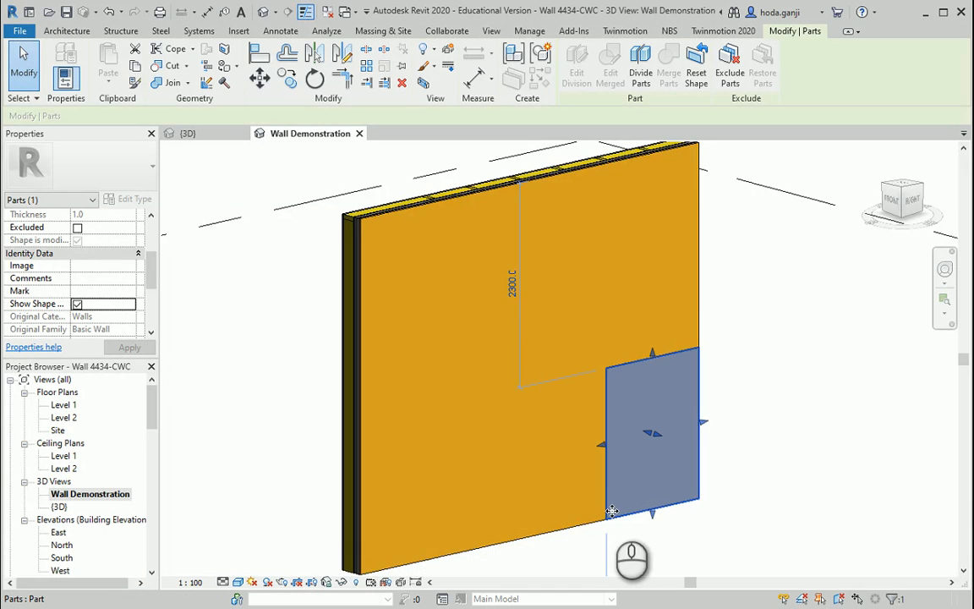
Switch back to Revit and hide the shrunken outermost 1 mm part as an element in the Wall Demonstration view.
shift+middle_drag(571, 449, 675, 447)
click(801, 427)
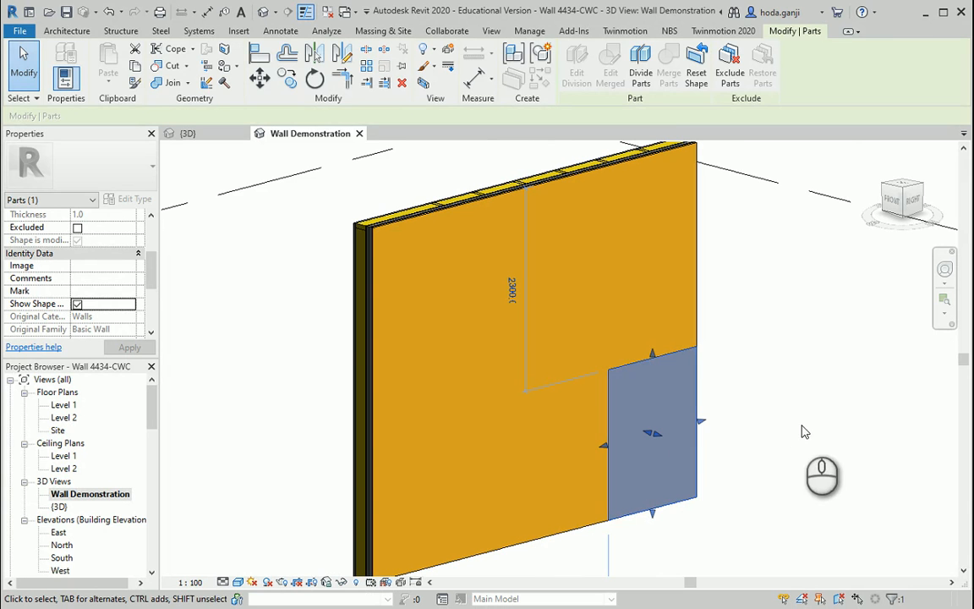
click(670, 361)
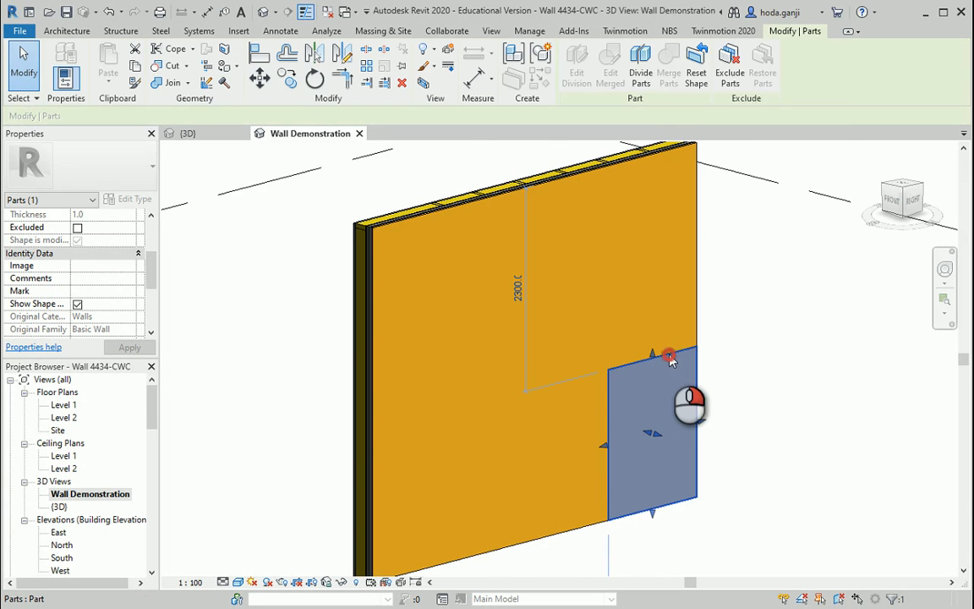
right_click(670, 361)
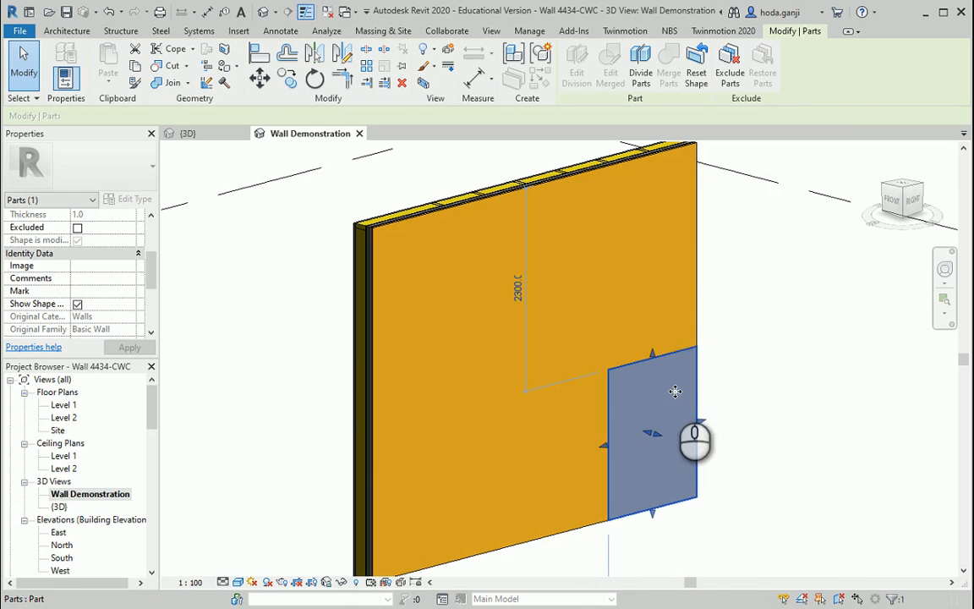
right_click(674, 387)
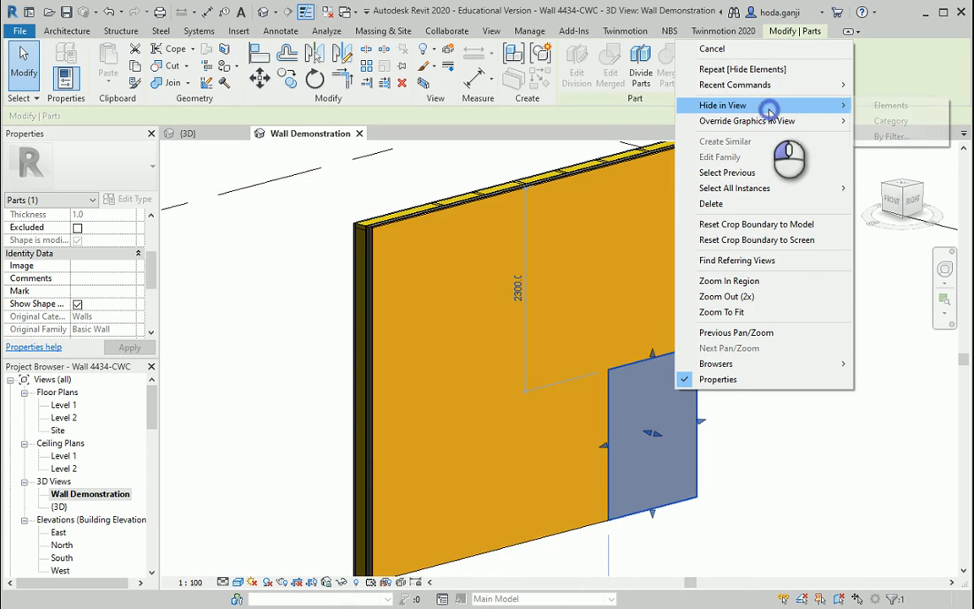
mouse_move(767, 105)
click(889, 105)
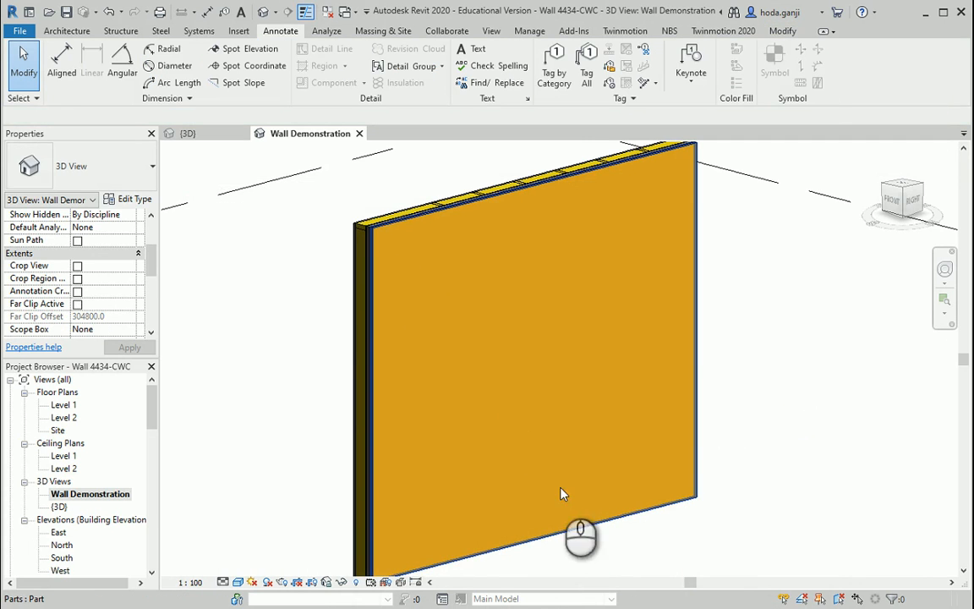
Enable shape handles on the orange 30 mm part and pull its top edge down about 2600 mm and its left edge in about 3890 mm.
click(434, 293)
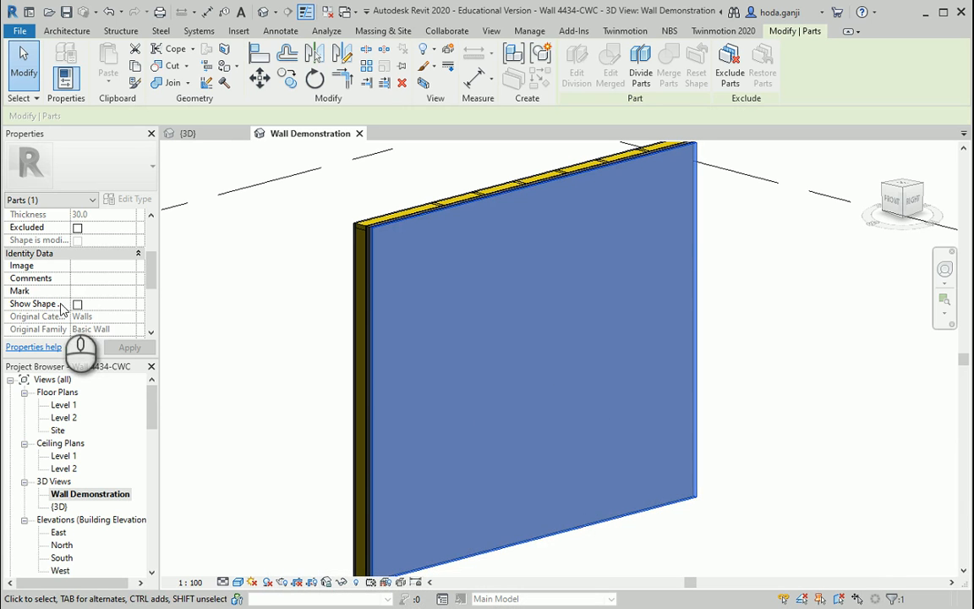
click(76, 305)
drag(533, 157, 545, 346)
drag(370, 489, 624, 436)
drag(655, 316, 659, 375)
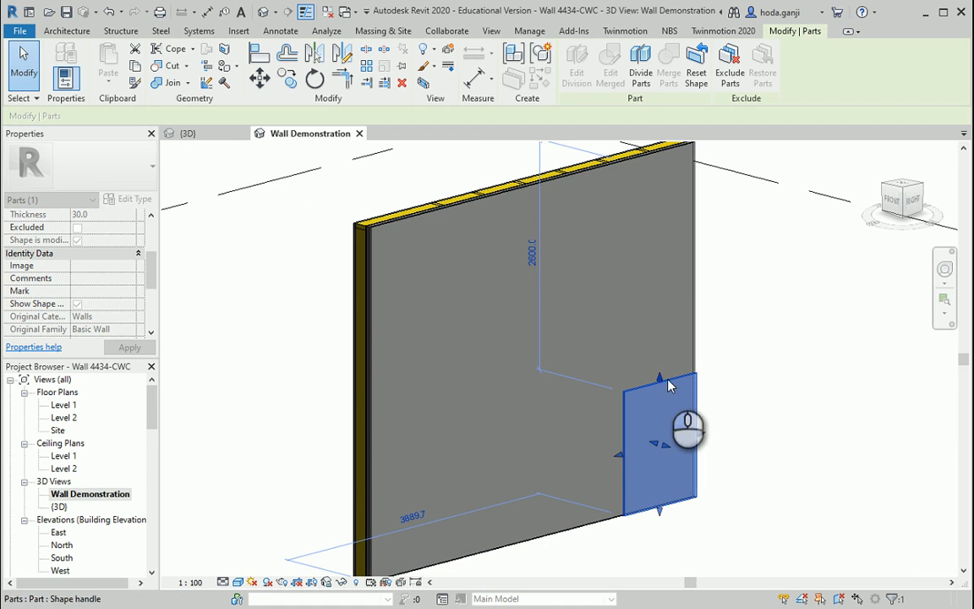
click(759, 303)
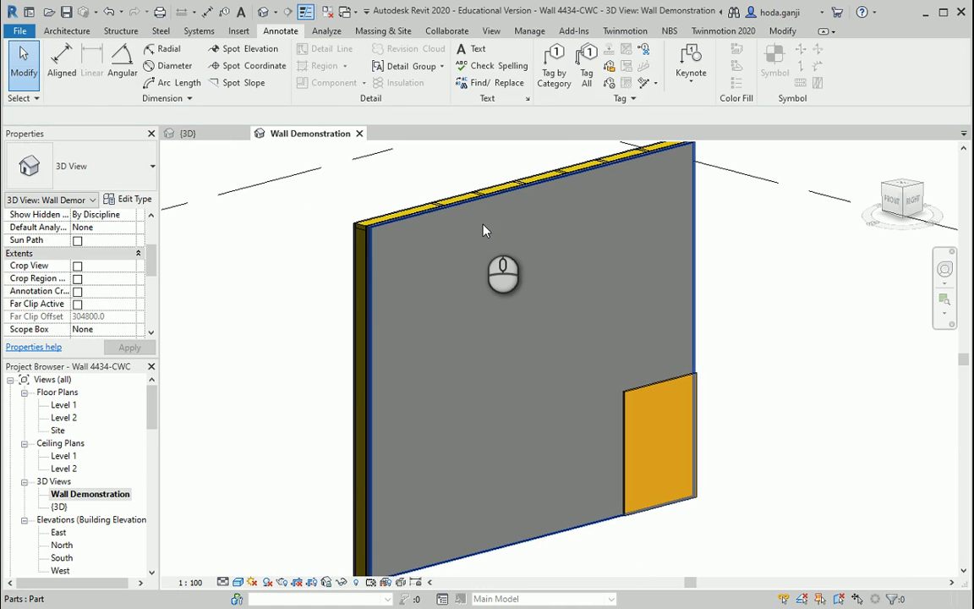
Enable shape handles on the 20 mm part behind the siding, pull its left edge in about 3277 mm, and lower its top edge above the siding.
click(483, 230)
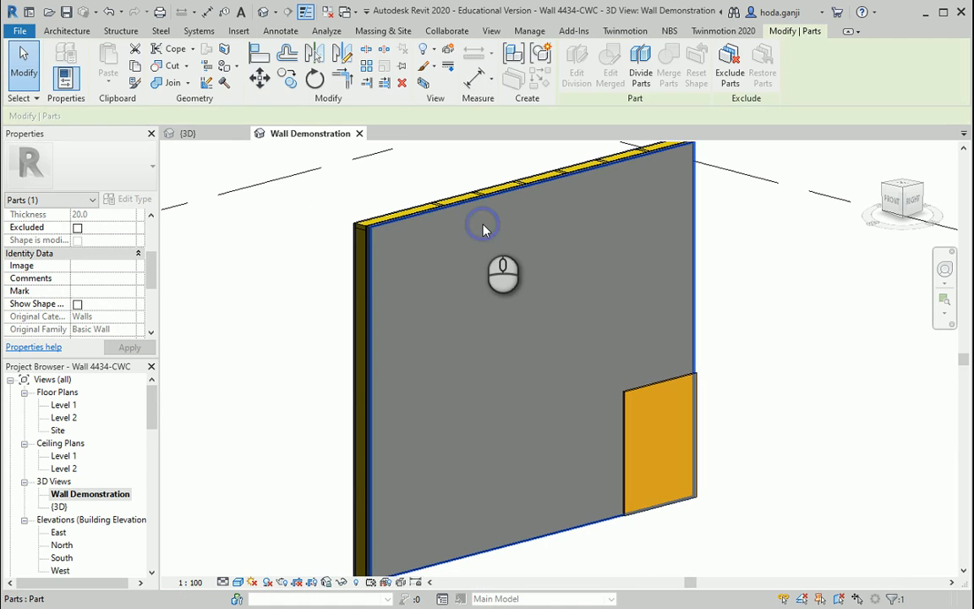
click(816, 256)
scroll(363, 232, up, 5)
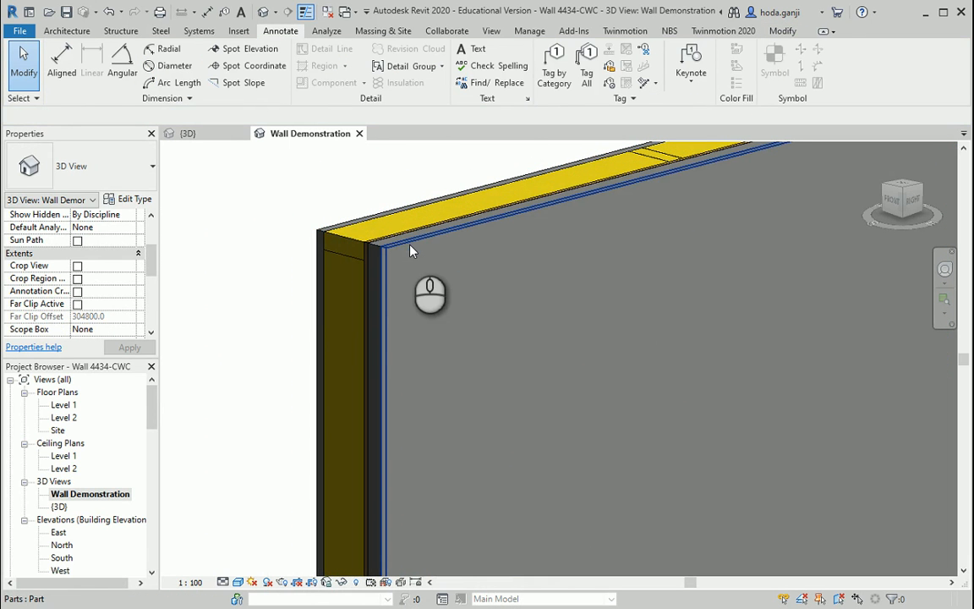
click(411, 251)
click(76, 303)
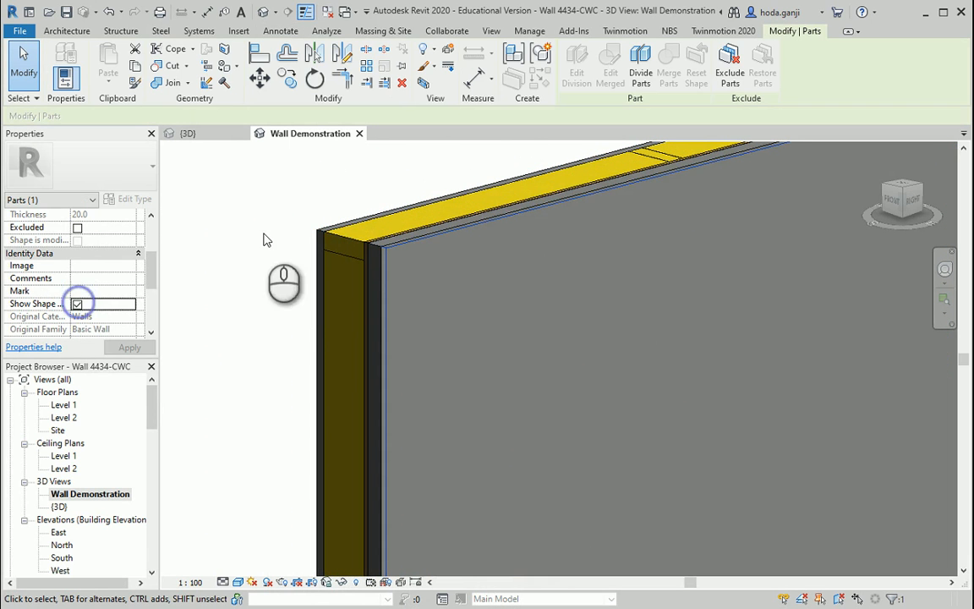
scroll(275, 266, down, 3)
drag(451, 177, 449, 347)
drag(290, 497, 500, 446)
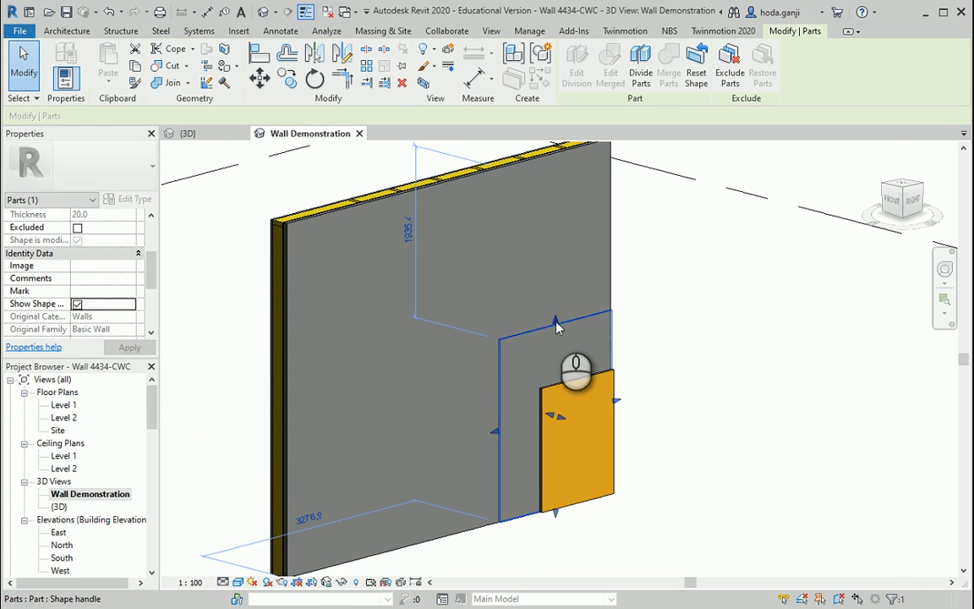
drag(555, 319, 556, 334)
key(Escape)
Select the 12.7 mm part next to the stud framing and turn on its shape handles.
scroll(456, 211, down, 2)
scroll(350, 221, up, 5)
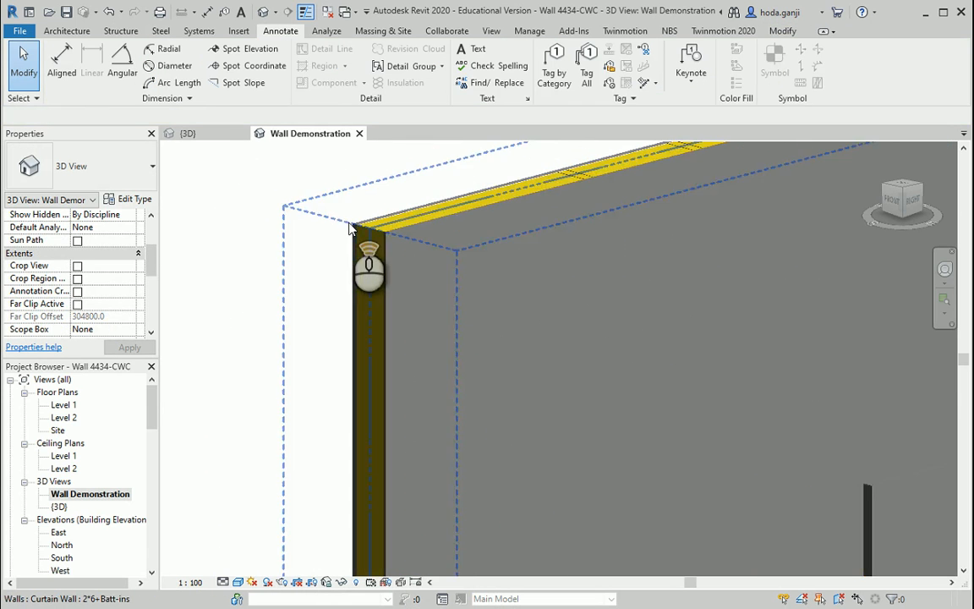
click(390, 242)
shift+middle_drag(279, 253, 366, 201)
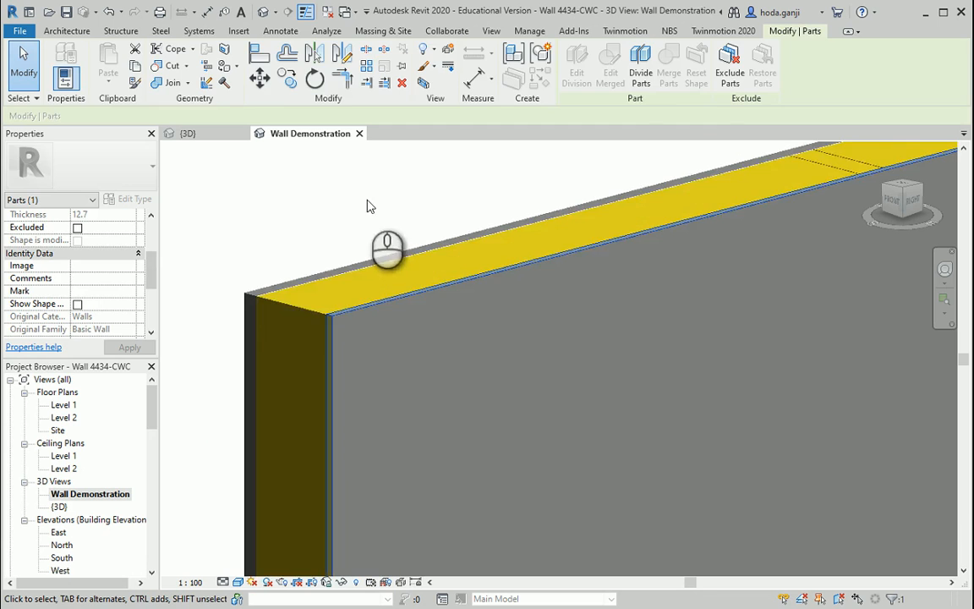
key(Escape)
click(313, 306)
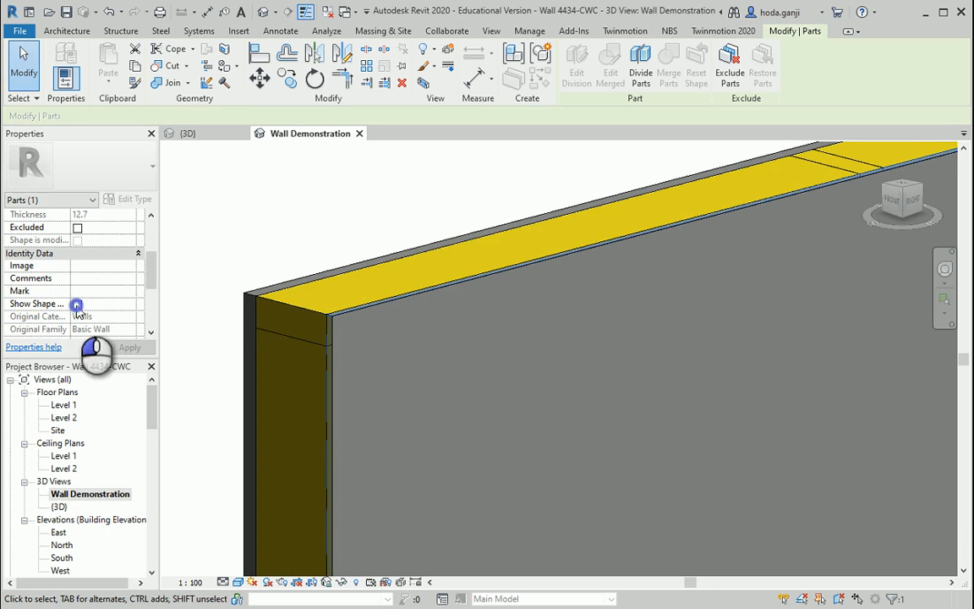
click(77, 305)
scroll(392, 250, down, 5)
scroll(511, 203, up, 2)
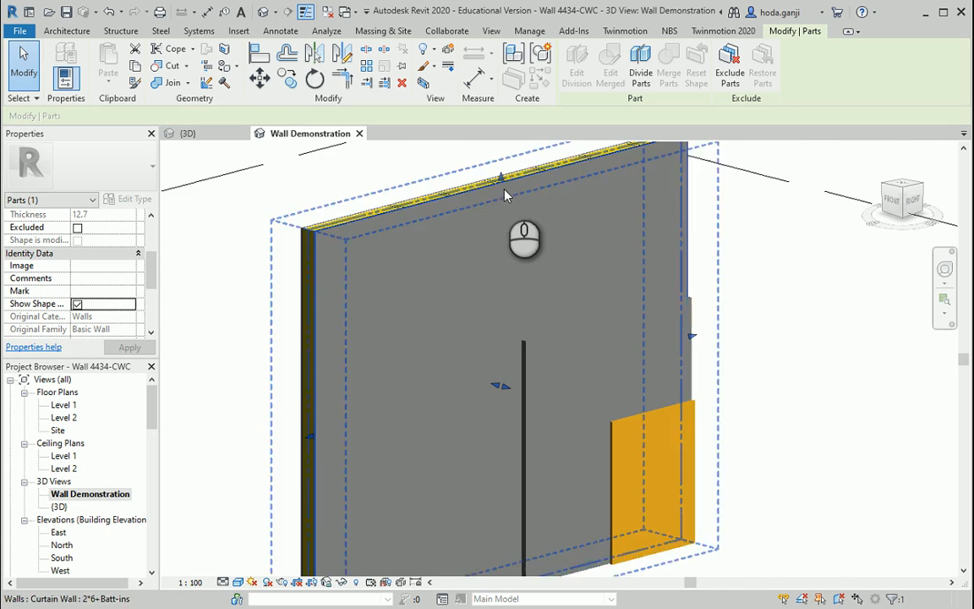
scroll(504, 195, down, 3)
scroll(279, 224, up, 5)
click(376, 198)
Using shape handles, lower the 1 mm membrane's top edge about 1171 mm and pull in its left edge and the plywood to expose the framing.
scroll(511, 274, up, 1)
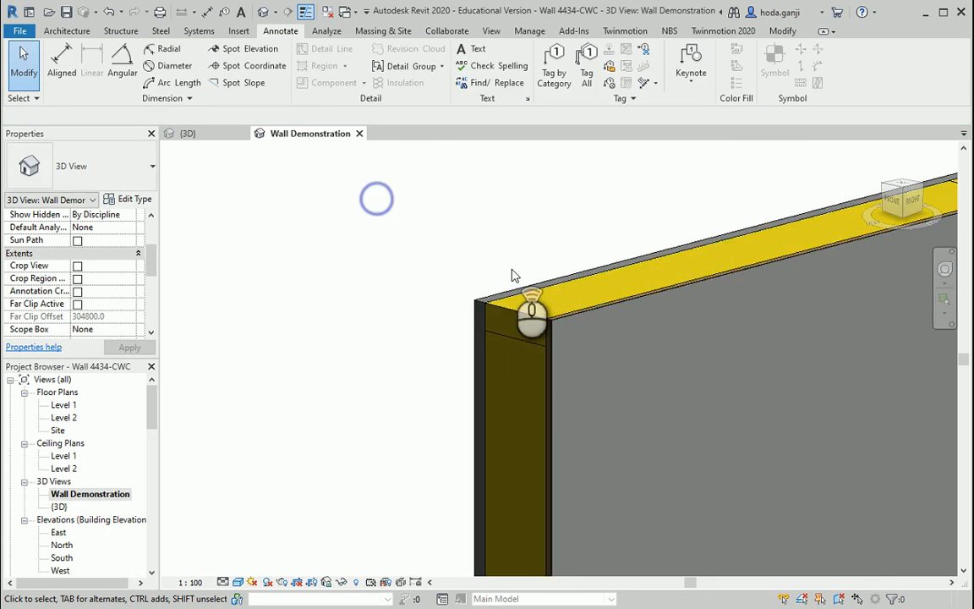
scroll(628, 434, up, 3)
click(632, 441)
scroll(309, 249, up, 2)
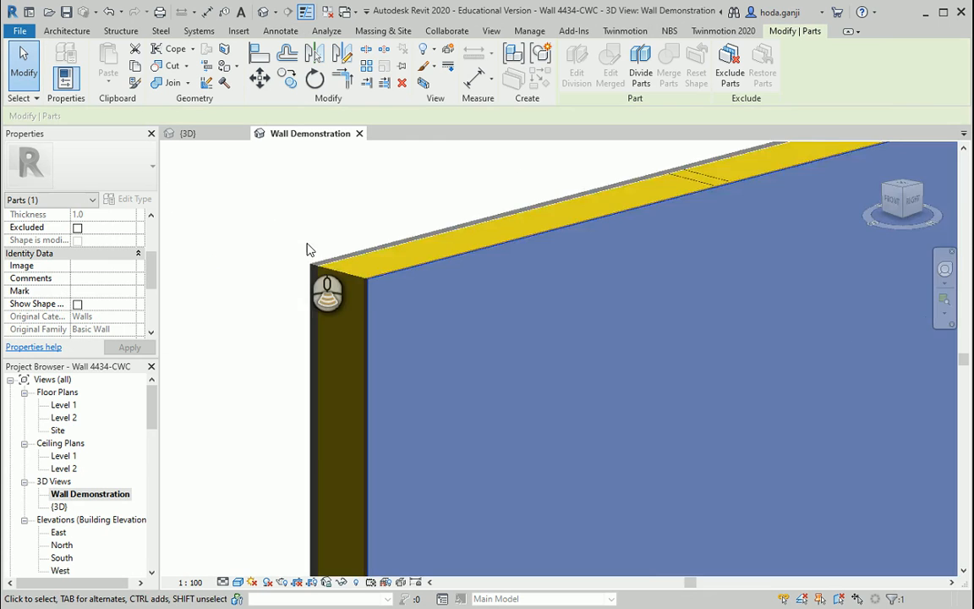
scroll(310, 247, down, 4)
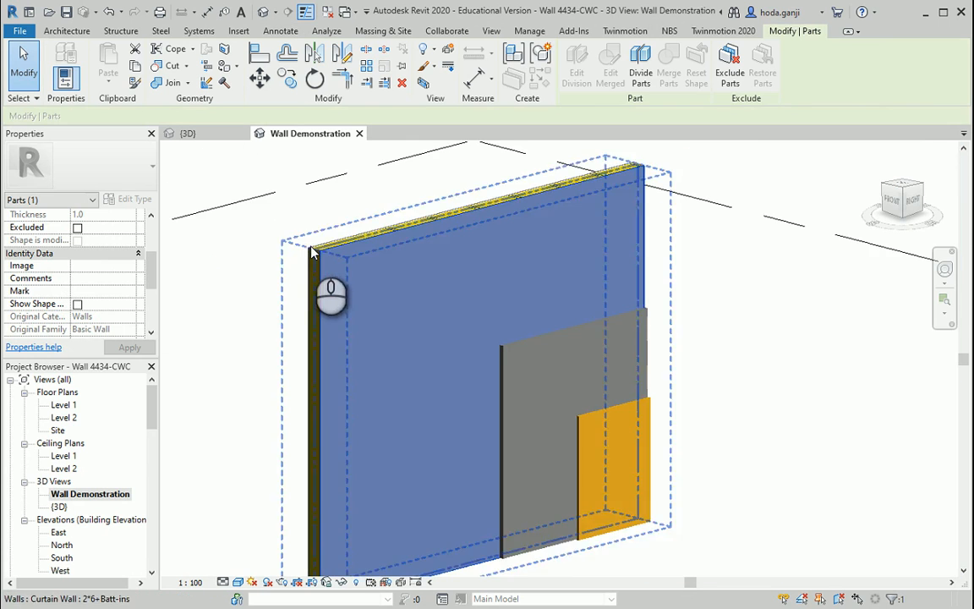
click(77, 303)
scroll(490, 237, down, 1)
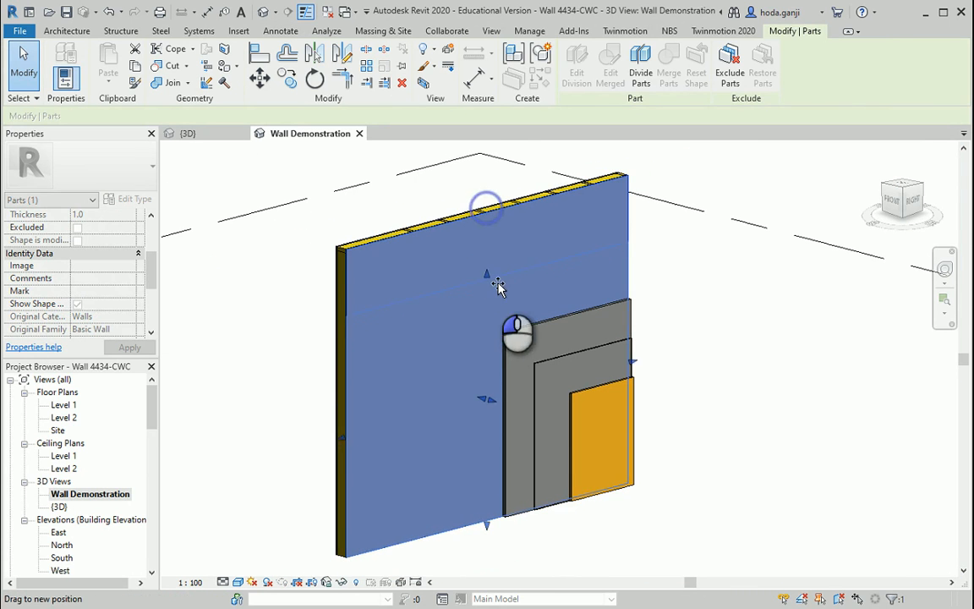
drag(489, 275, 493, 309)
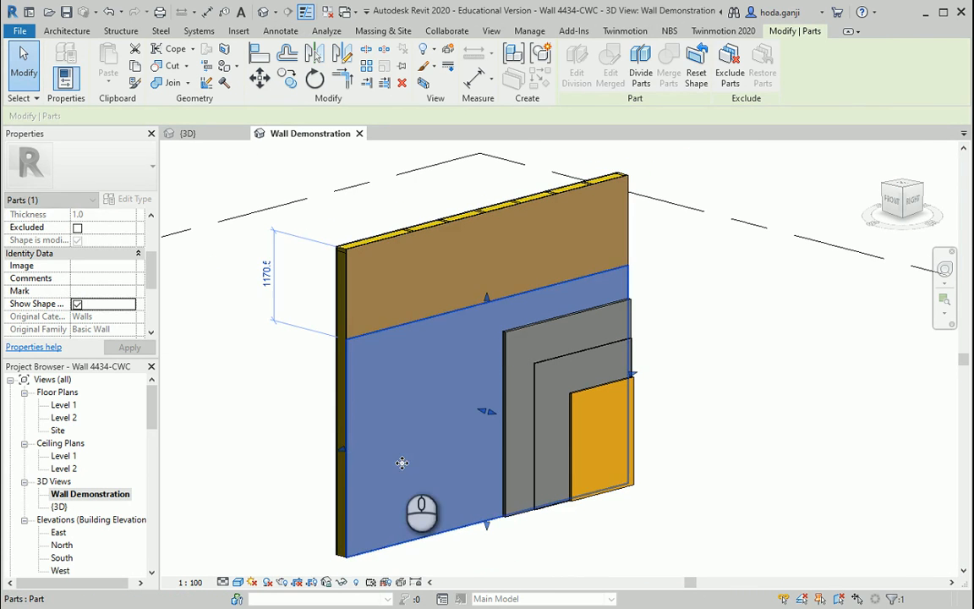
click(346, 452)
drag(469, 425, 469, 423)
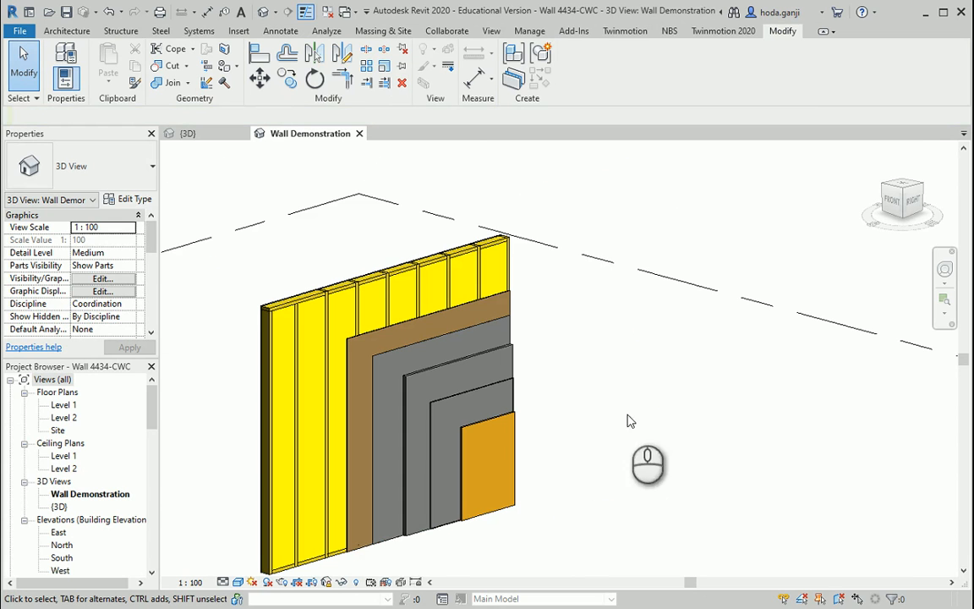
Place a material tag with a leader on the brown plywood layer, with its text beside the wall's upper right corner.
click(300, 31)
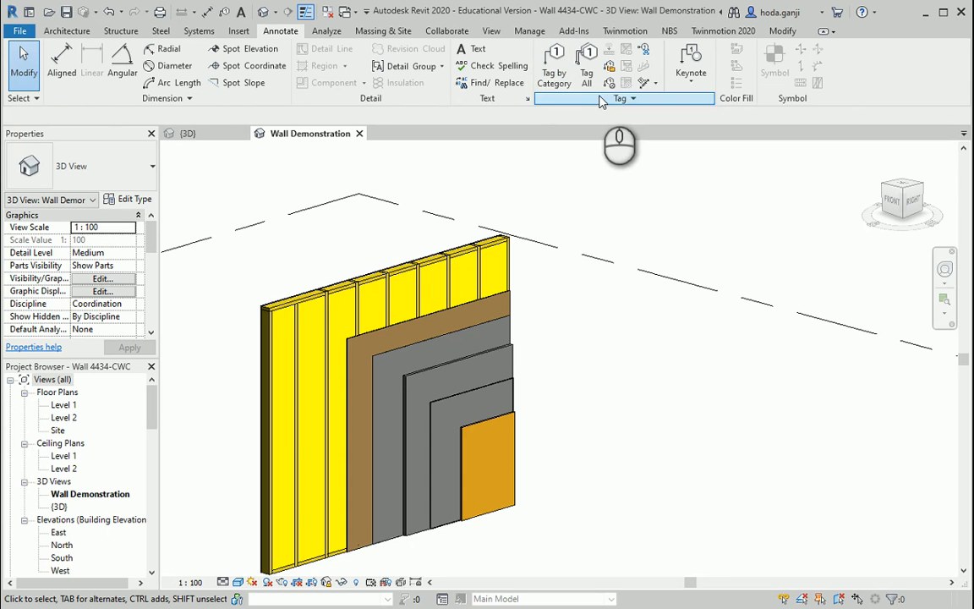
click(609, 88)
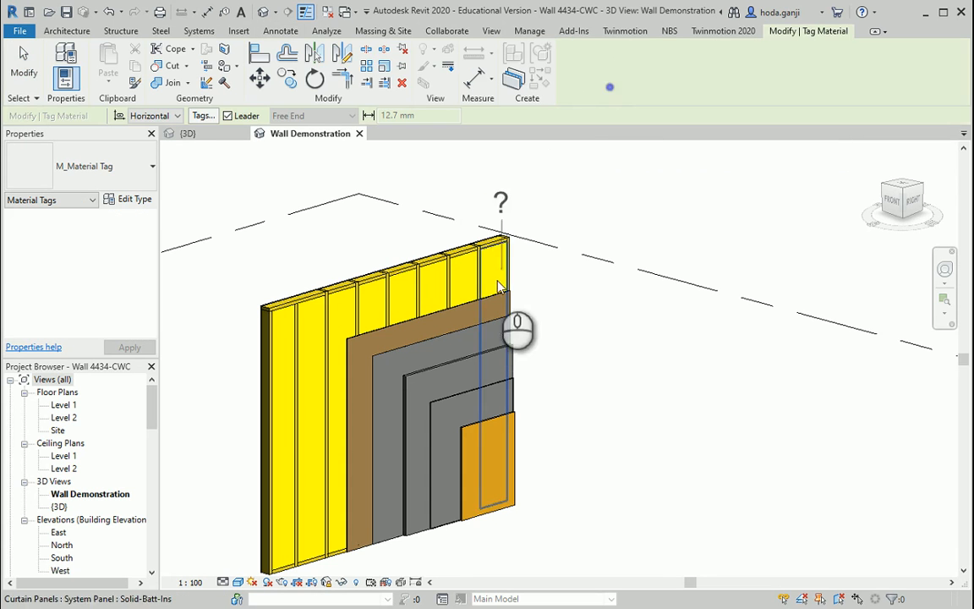
click(486, 306)
scroll(523, 210, down, 3)
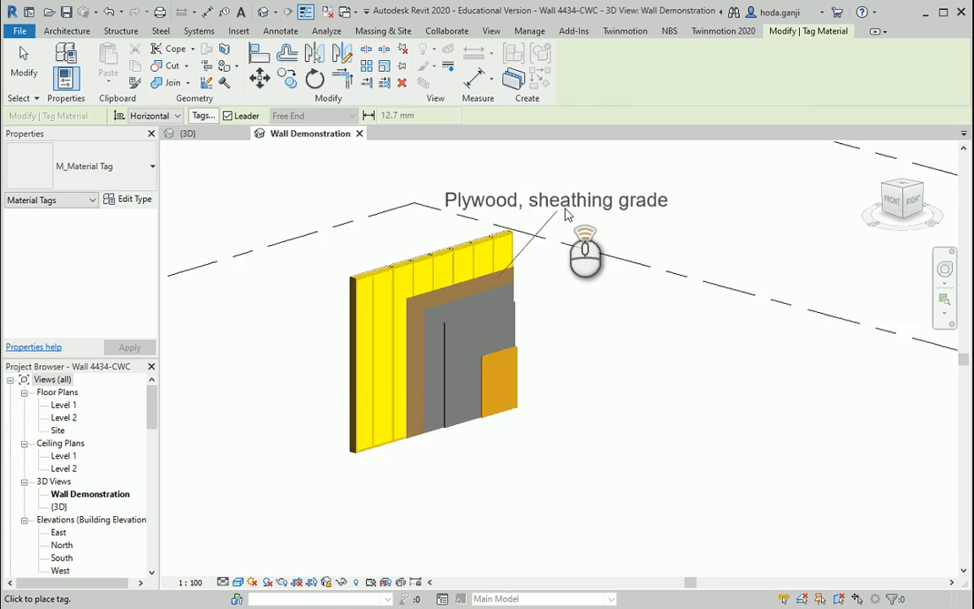
scroll(565, 207, up, 2)
click(564, 207)
click(738, 210)
Place a material tag with a leader on the grey membrane in front of the plywood, with its text below the plywood tag.
scroll(355, 304, down, 2)
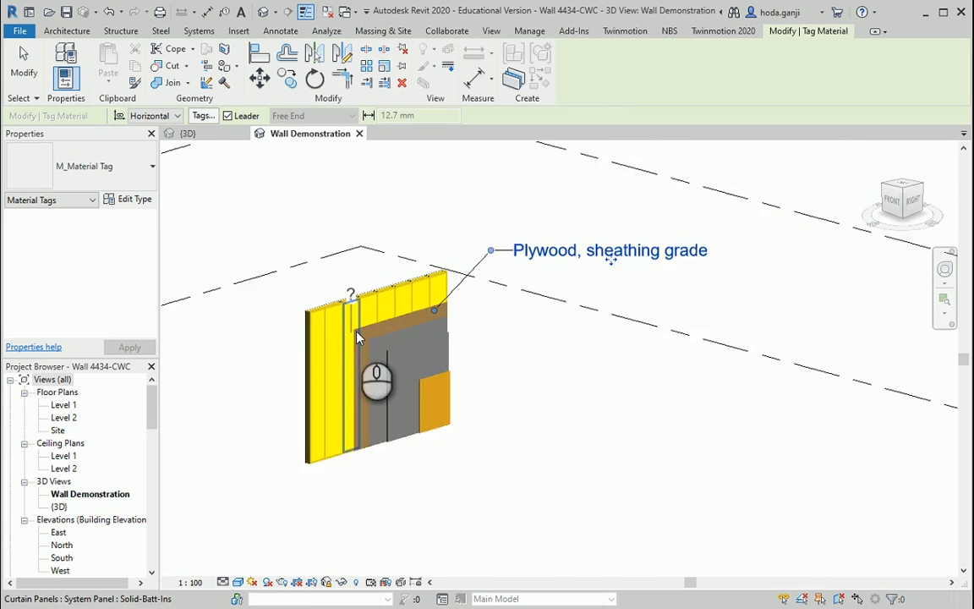
scroll(389, 342, up, 5)
click(382, 346)
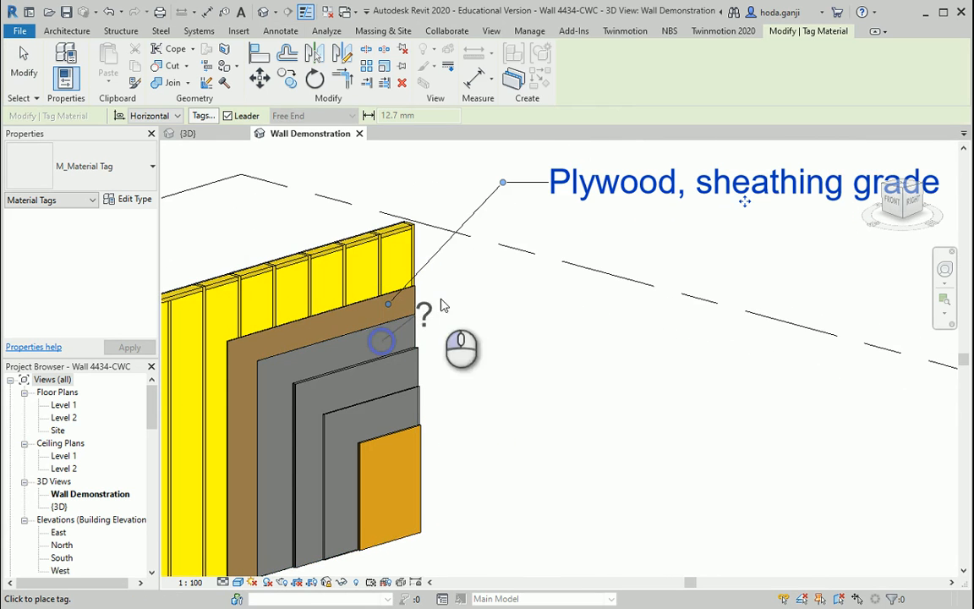
scroll(464, 267, down, 2)
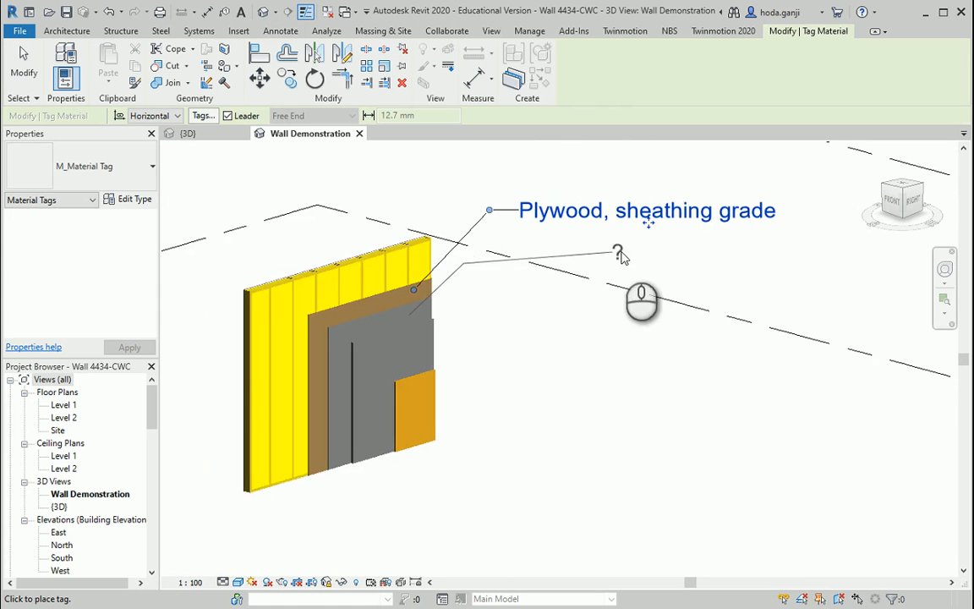
click(635, 263)
scroll(469, 326, up, 2)
scroll(467, 326, up, 1)
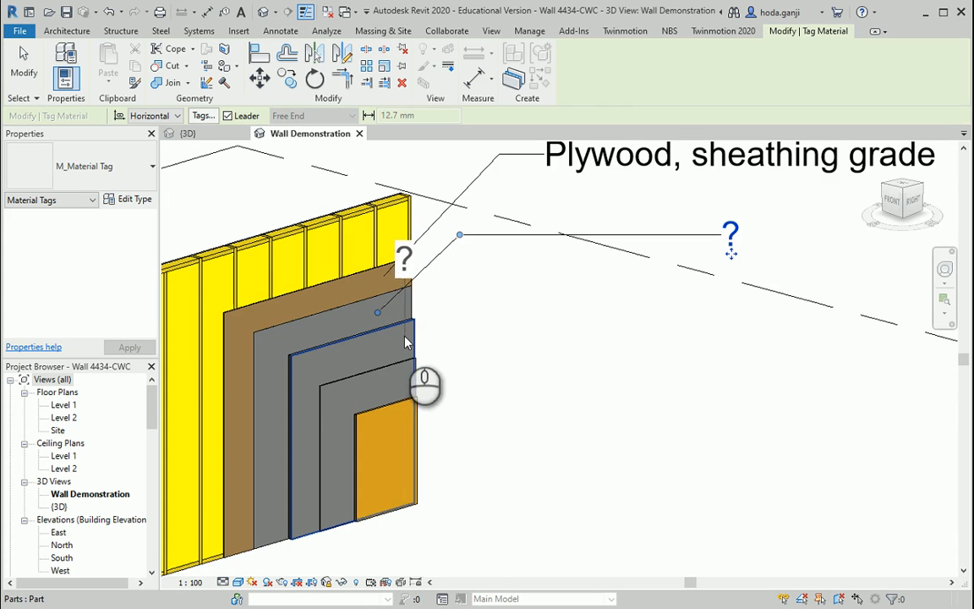
Place material tags with leaders on the two grey layers directly behind the orange siding, with their texts below the membrane tag.
click(397, 337)
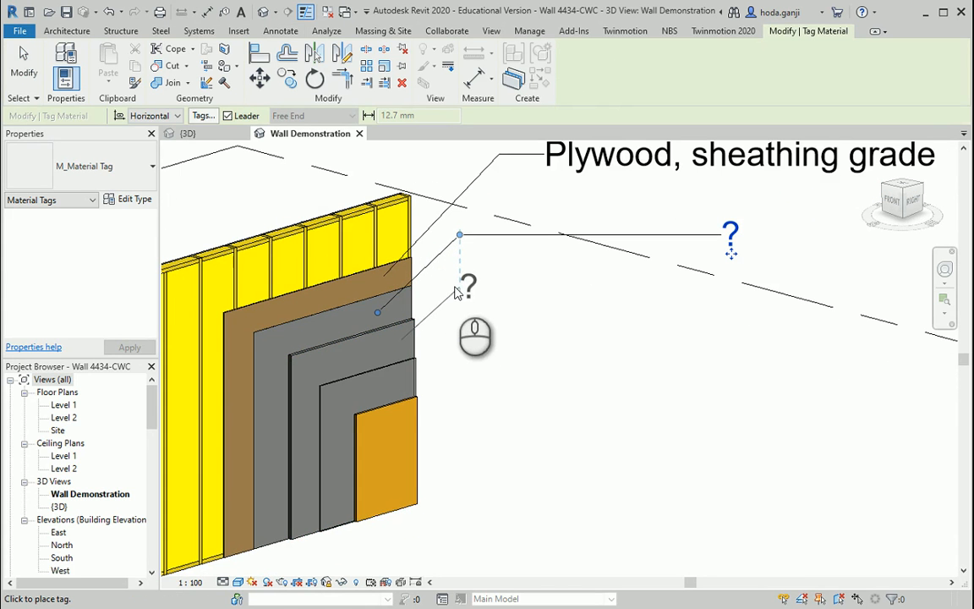
scroll(705, 308, down, 1)
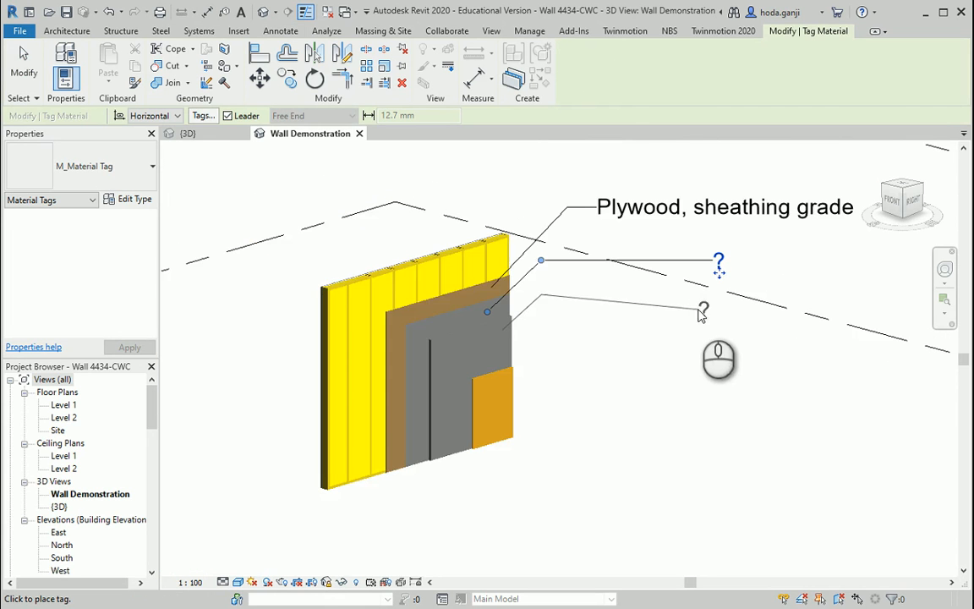
click(630, 298)
scroll(541, 331, up, 2)
click(498, 368)
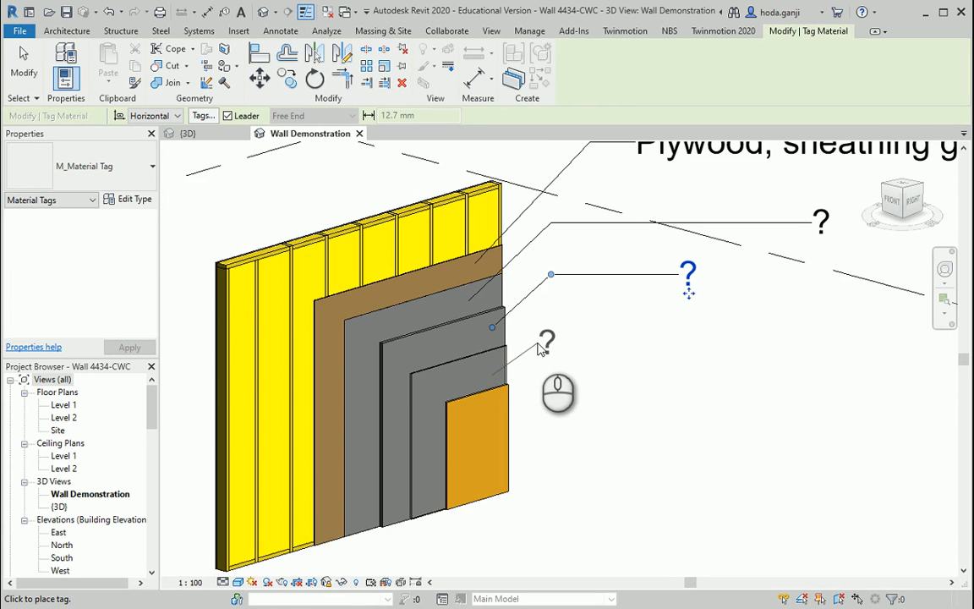
click(619, 338)
Place a material tag with a leader on the orange siding layer, with its text below the other tags.
click(500, 488)
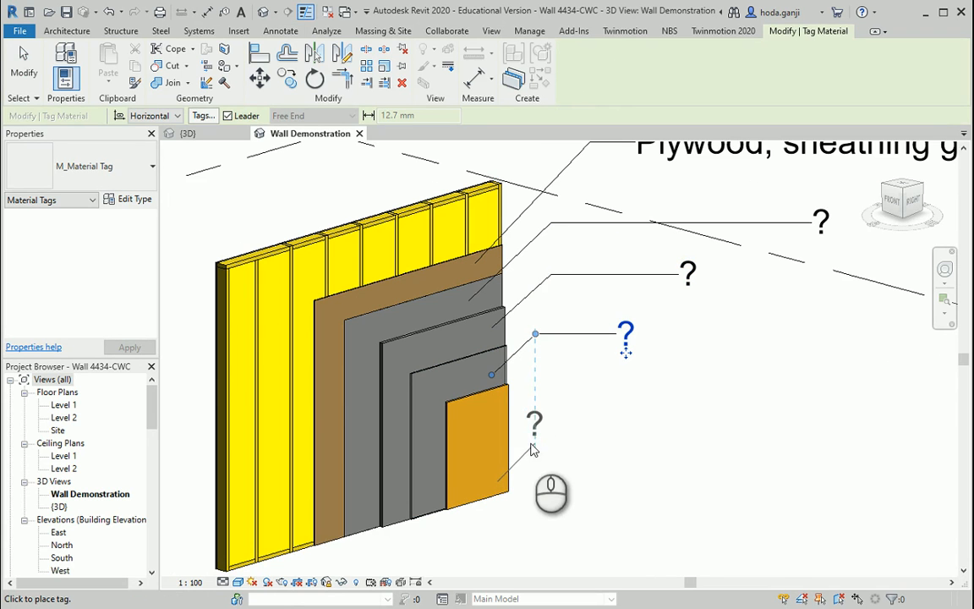
click(531, 443)
click(619, 442)
scroll(619, 442, down, 3)
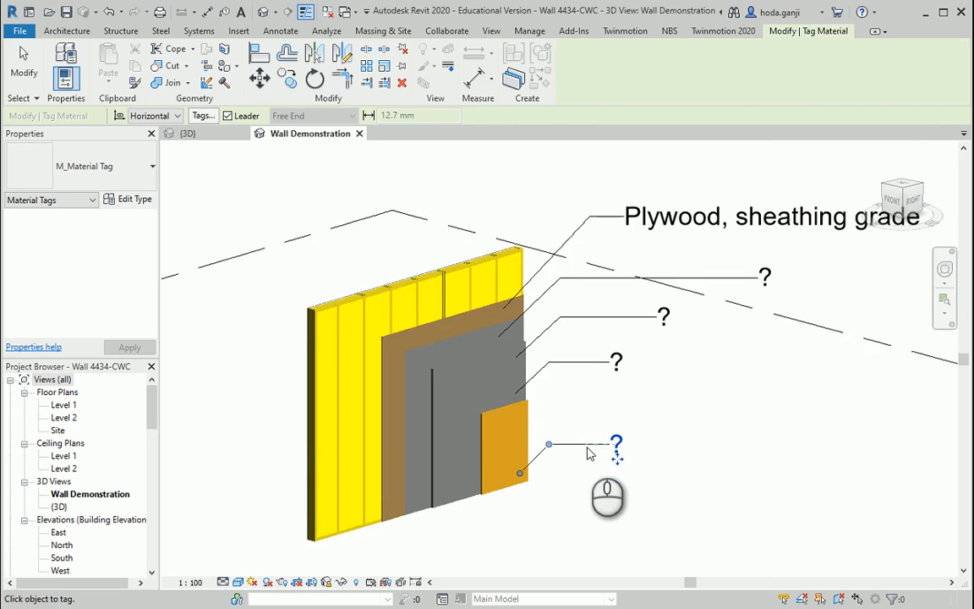
key(Escape)
Set the orange layer's tag text to "Wood Siding (Bevelled)" and move the tag away from the wall.
scroll(569, 343, down, 1)
scroll(487, 372, up, 3)
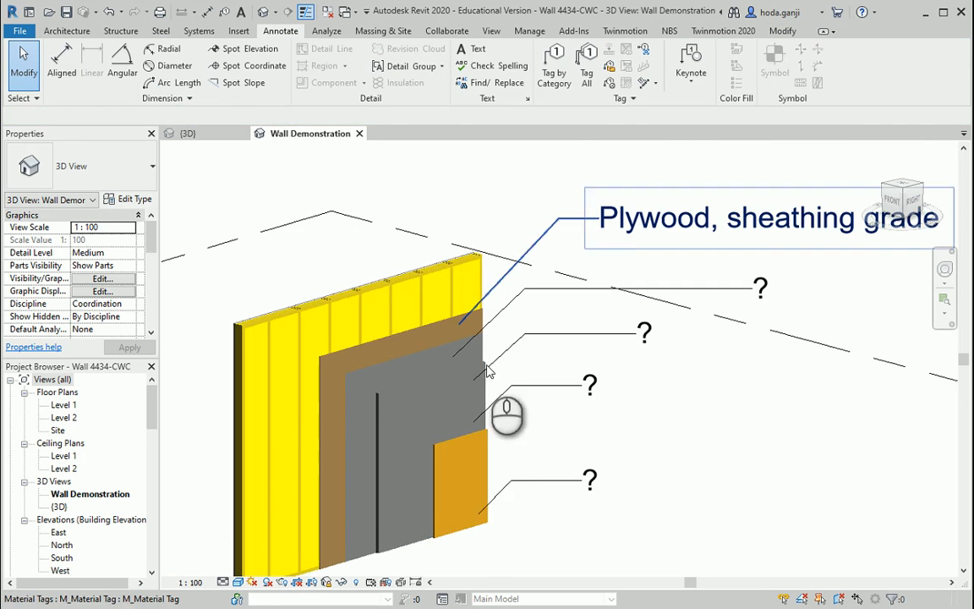
click(484, 464)
scroll(117, 267, down, 5)
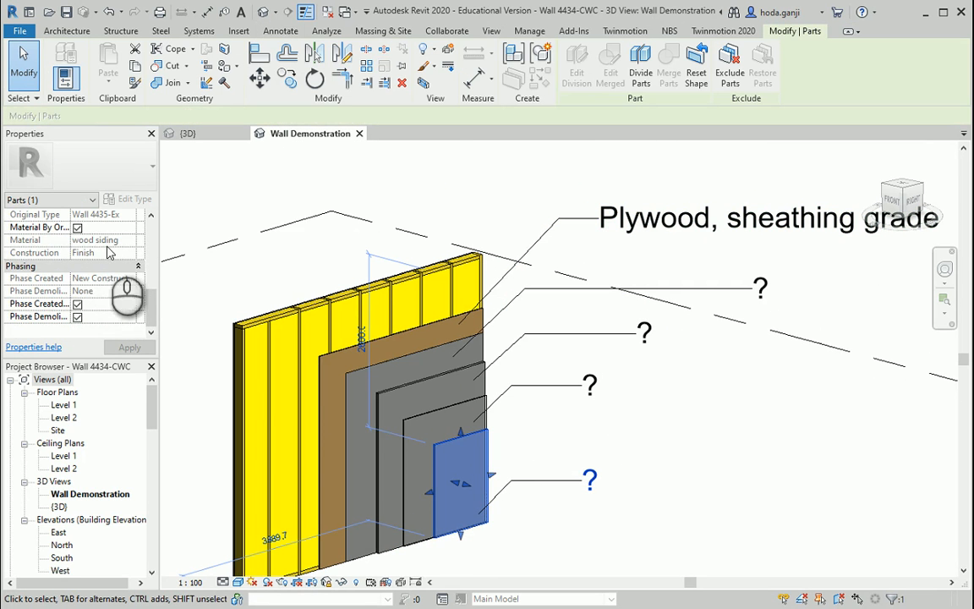
click(591, 479)
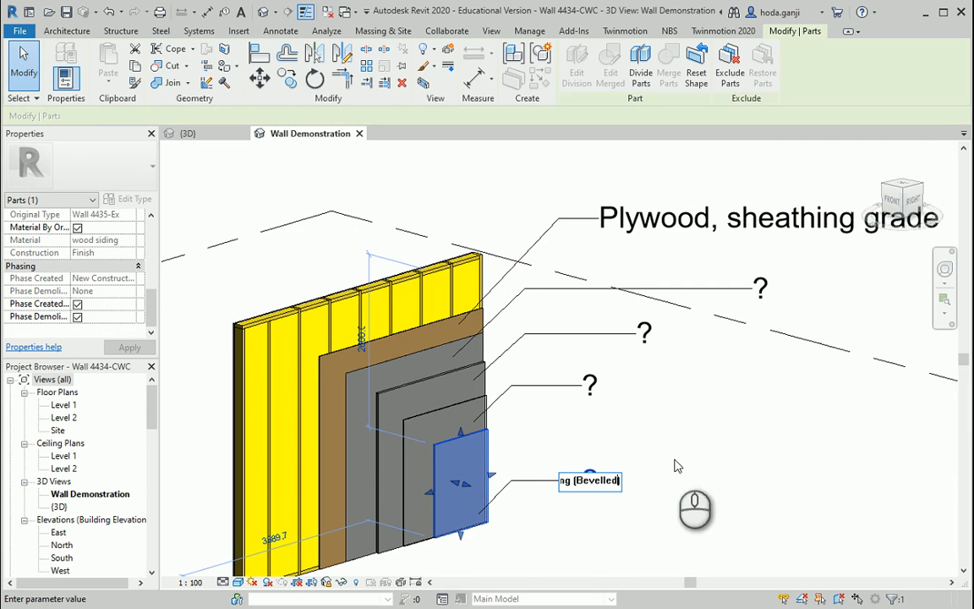
text())
key(Return)
drag(590, 501, 734, 517)
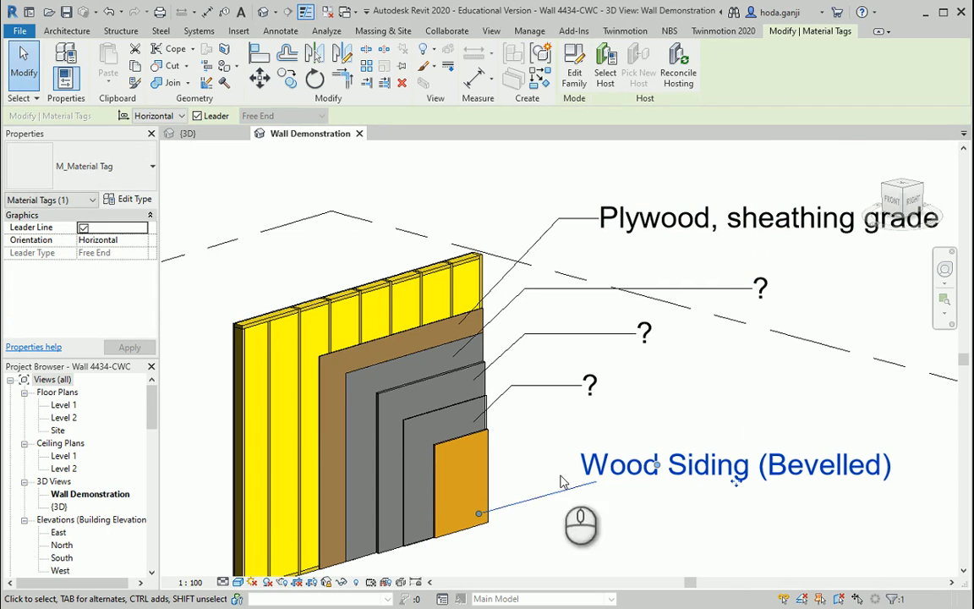
scroll(545, 480, down, 1)
Switch to Wall 4434.pdf in Acrobat Reader and copy "air space" from row 3 of the wall assembly components table.
click(597, 554)
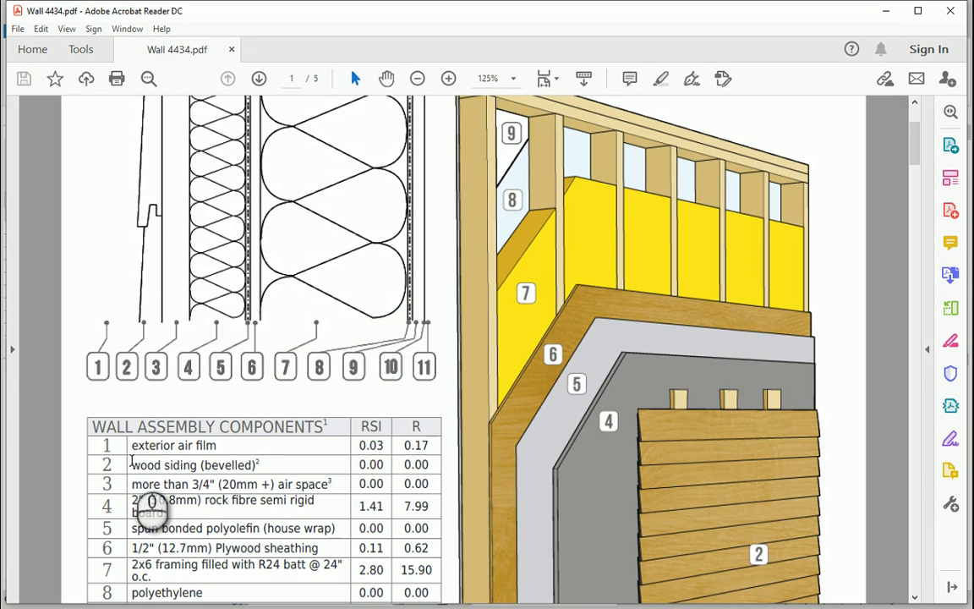
drag(131, 464, 255, 465)
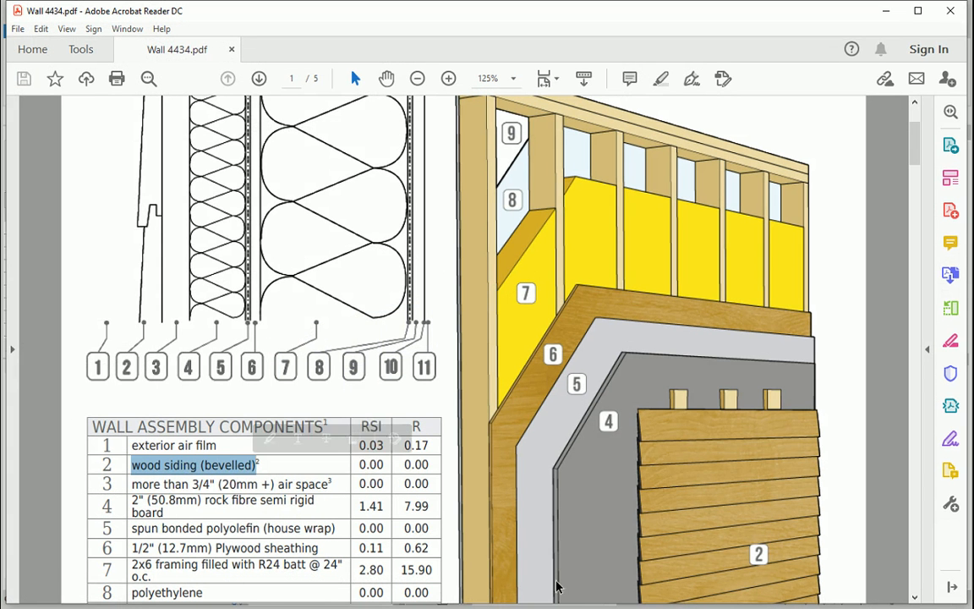
scroll(196, 479, down, 1)
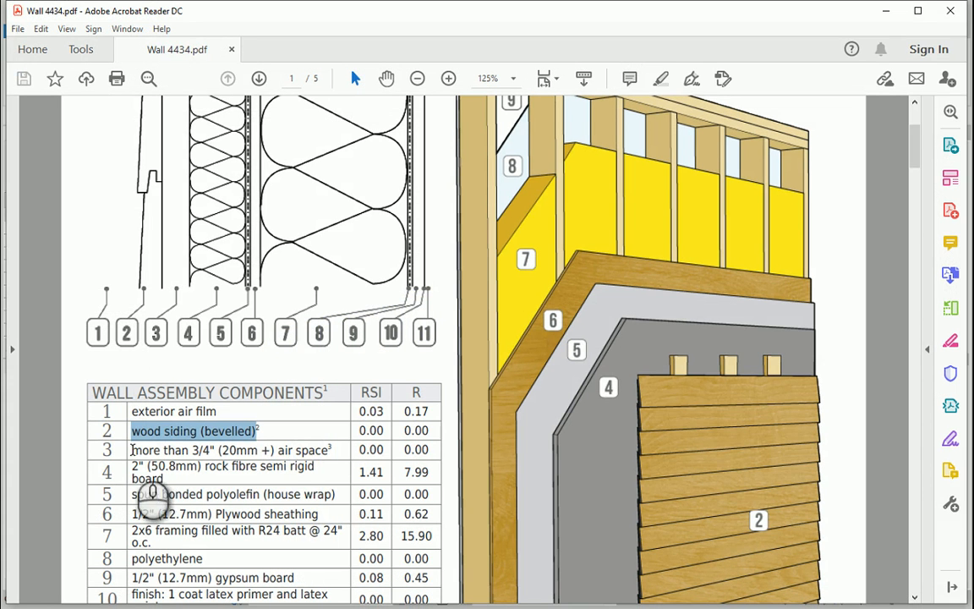
drag(278, 450, 329, 449)
key(ctrl+c)
click(281, 453)
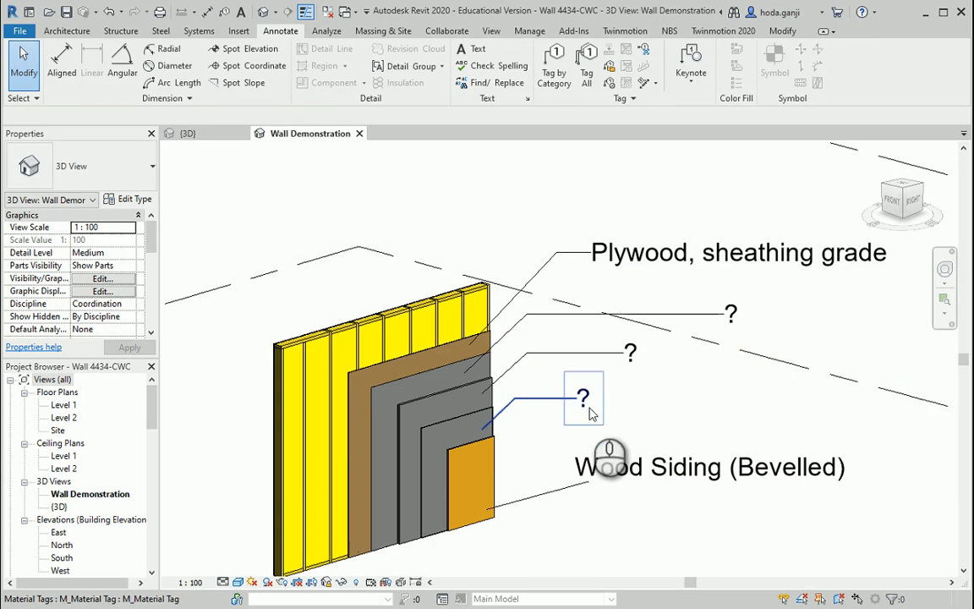
Paste "air space" into the material tag of the grey layer just behind the siding and adjust the tag's position.
click(591, 413)
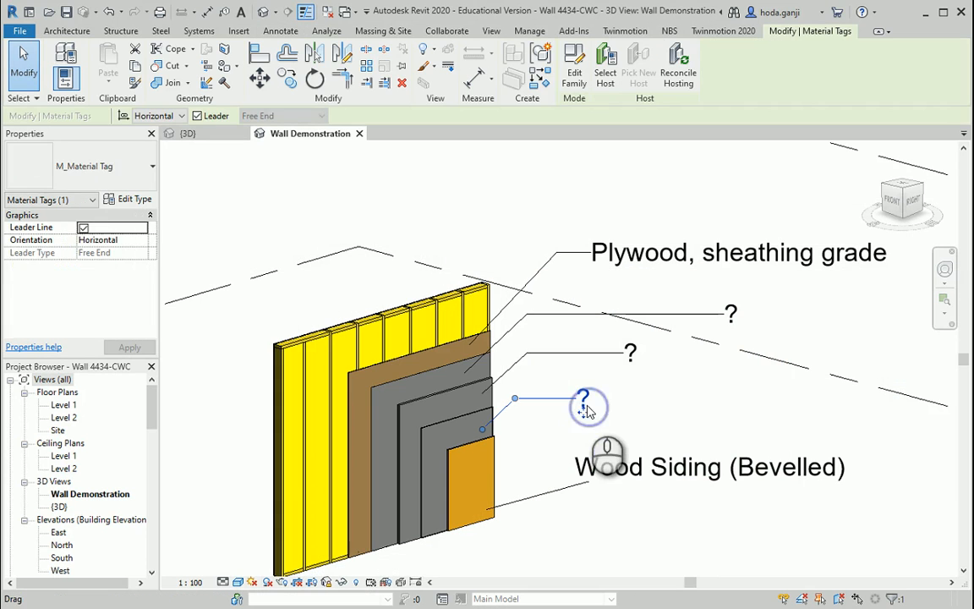
click(585, 406)
key(ctrl+v)
click(643, 534)
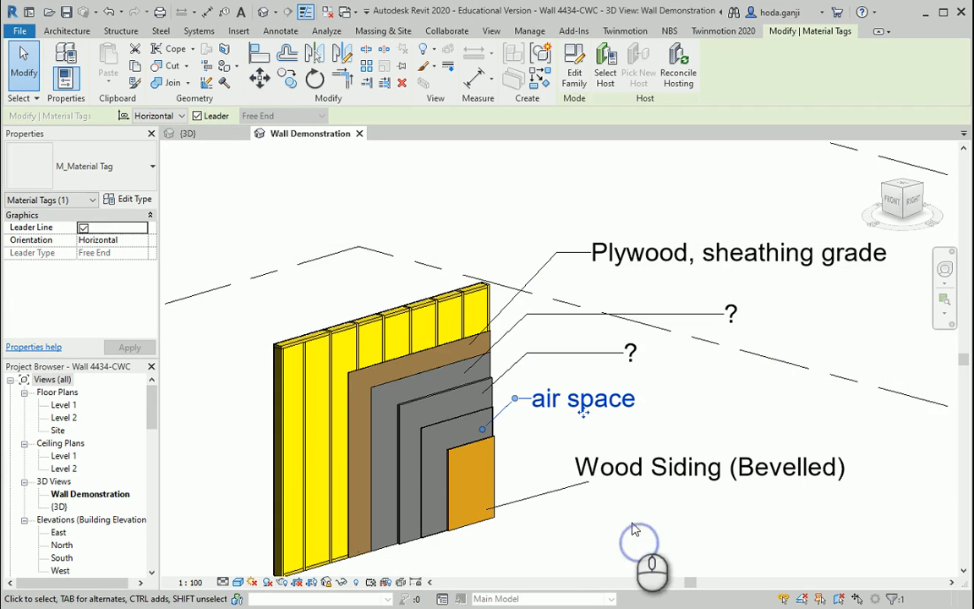
mouse_move(547, 404)
mouse_down()
mouse_move(575, 418)
mouse_move(559, 401)
mouse_up()
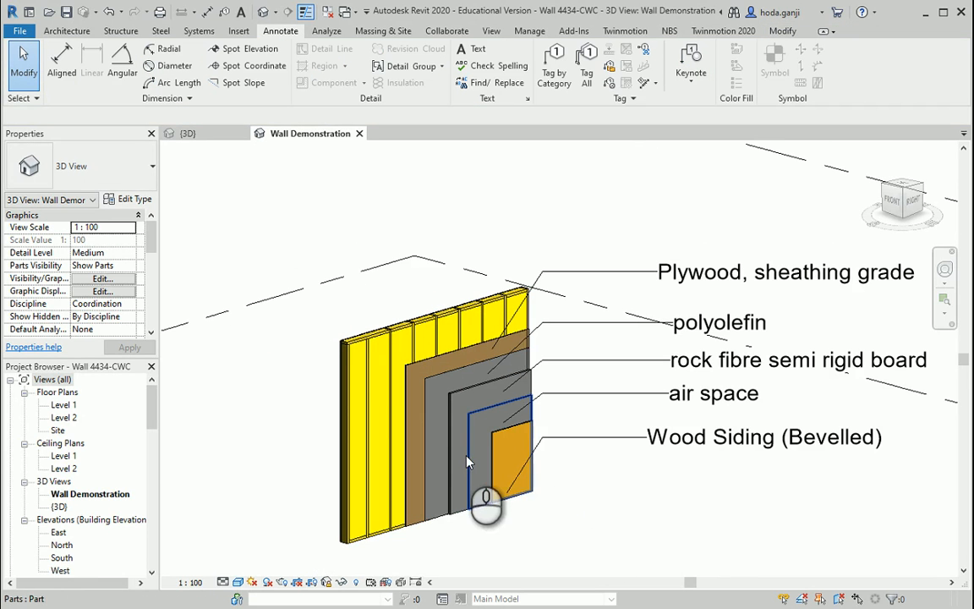
Place a material tag with a leader on the yellow batt insulation, with its text above the plywood tag.
click(355, 334)
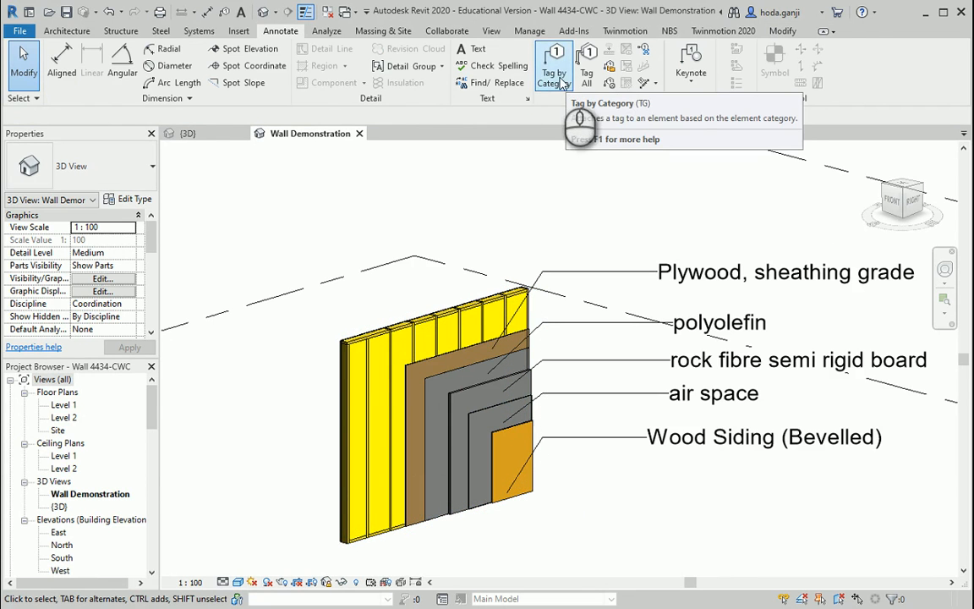
click(609, 82)
scroll(439, 423, up, 3)
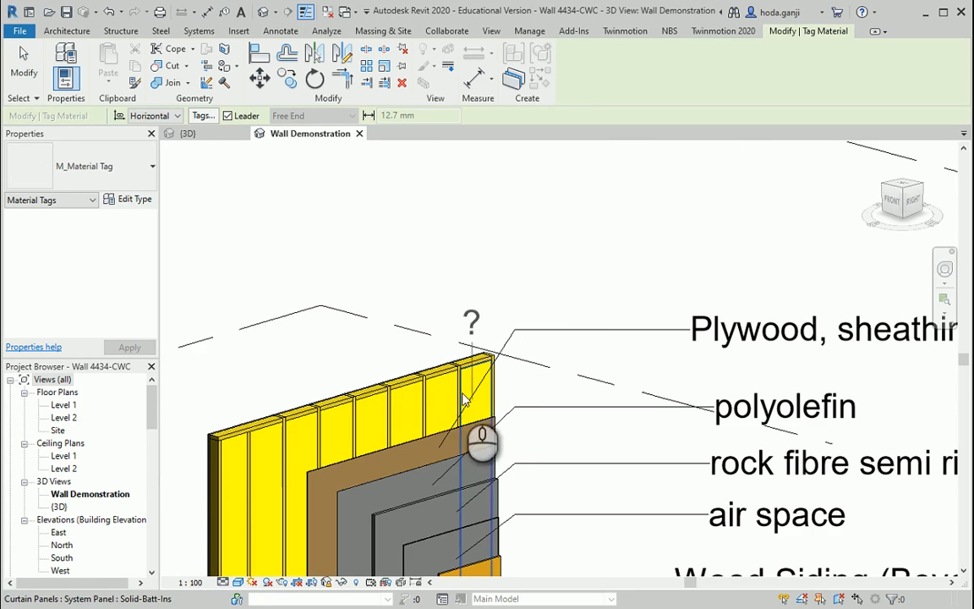
click(412, 409)
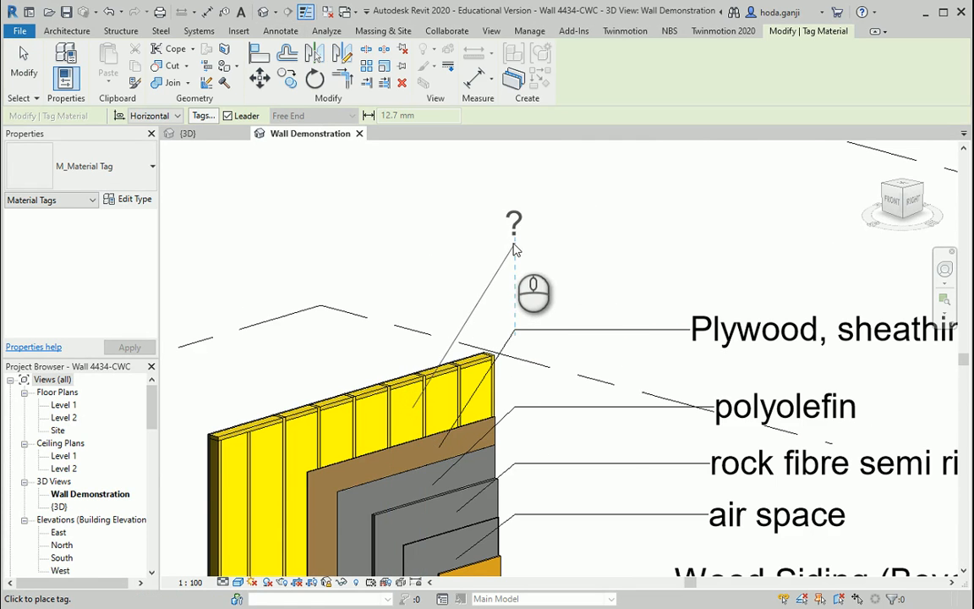
scroll(521, 243, down, 2)
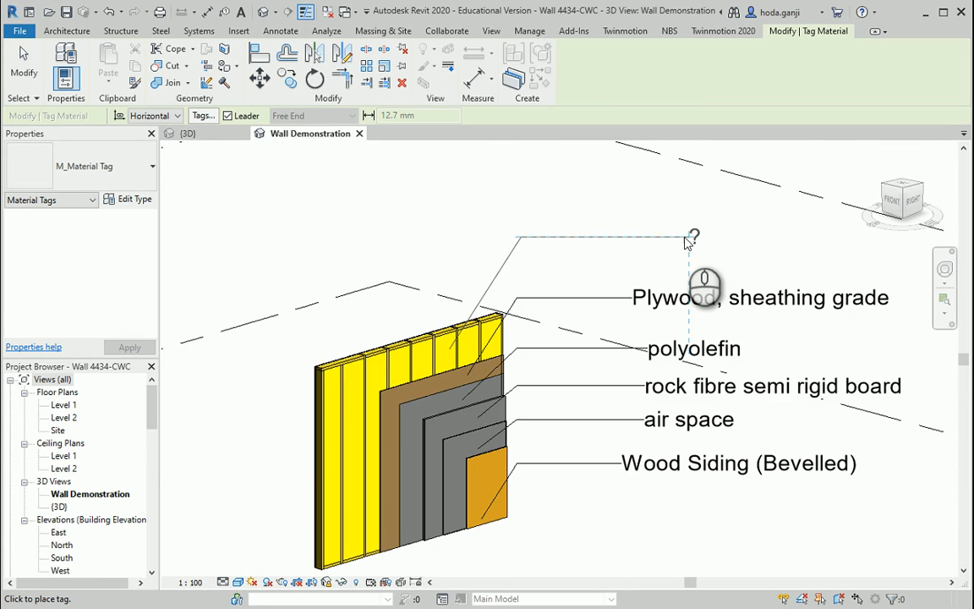
click(677, 239)
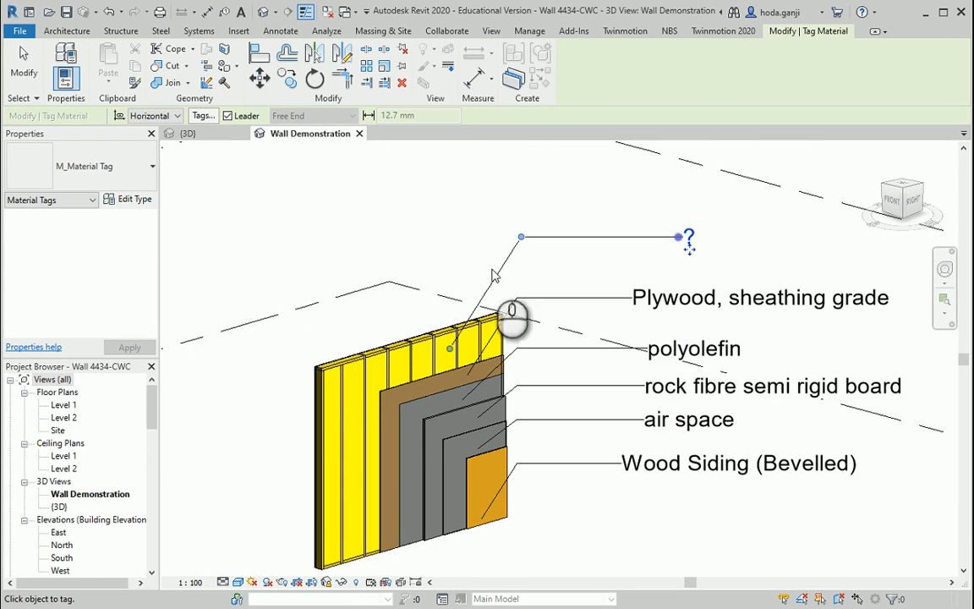
key(Escape)
Select the 2*6+Batt-ins curtain wall to check whether parts can be created from it.
click(401, 346)
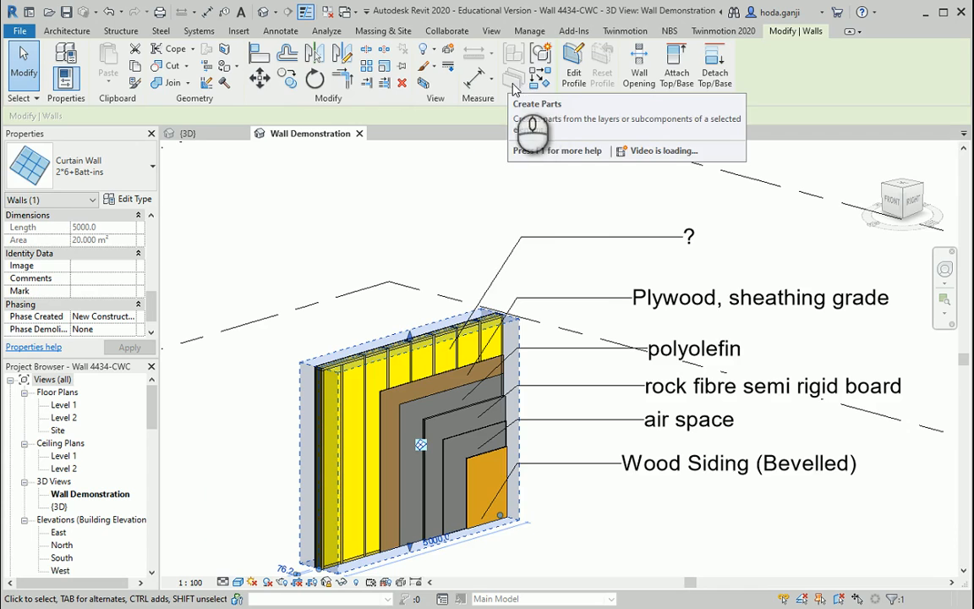
click(465, 211)
scroll(589, 264, up, 2)
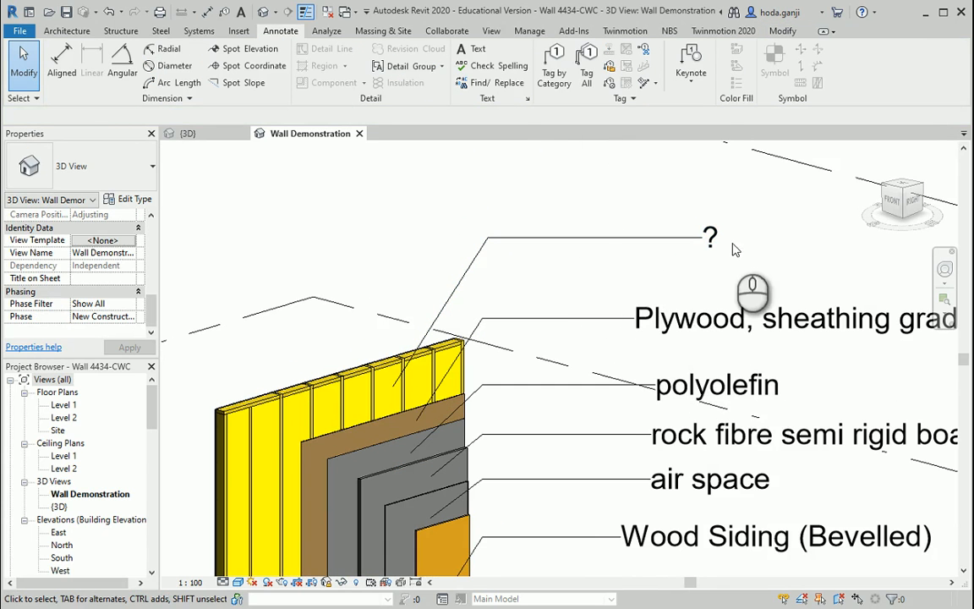
In Wall 4434.pdf in Acrobat Reader, copy the row 7 description "2x6 framing filled with R24 batt @ 24"", and return to Revit.
key(alt+Tab)
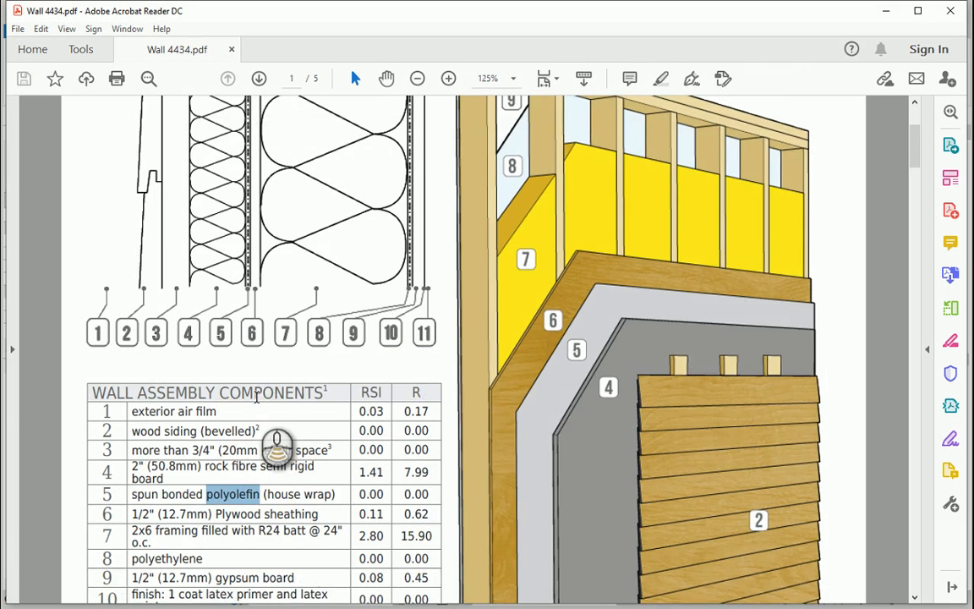
scroll(256, 396, down, 2)
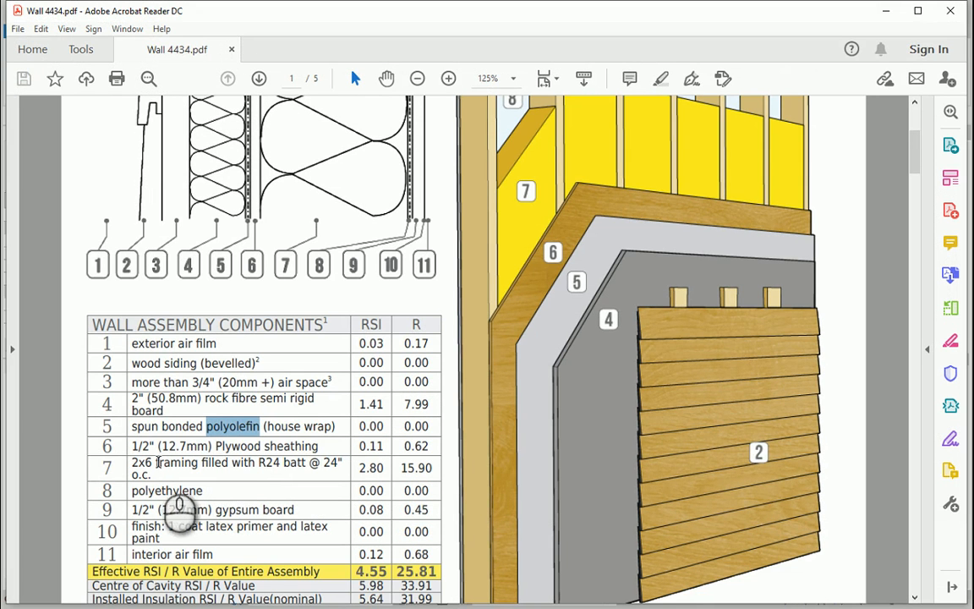
drag(133, 463, 186, 463)
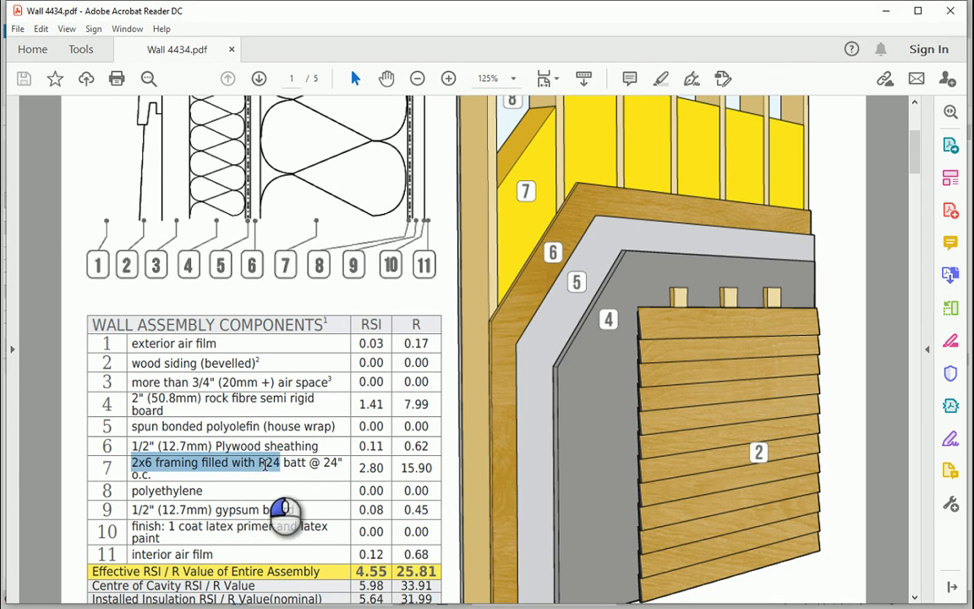
drag(294, 469, 343, 463)
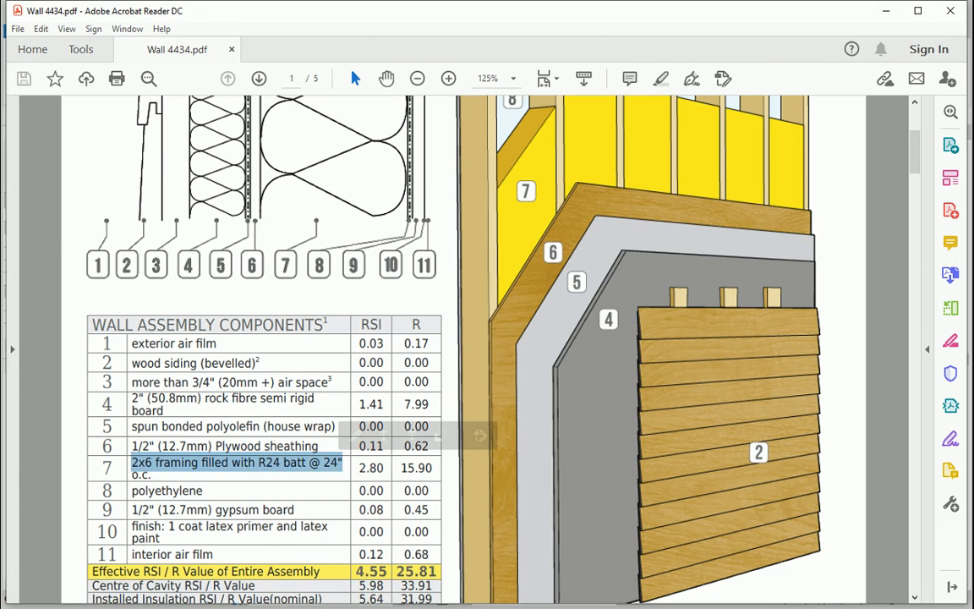
key(alt+Tab)
Set the batt insulation tag's text to "2x6 framing filled with R24 batt @ 24" o.c.".
scroll(560, 280, down, 4)
scroll(584, 254, up, 3)
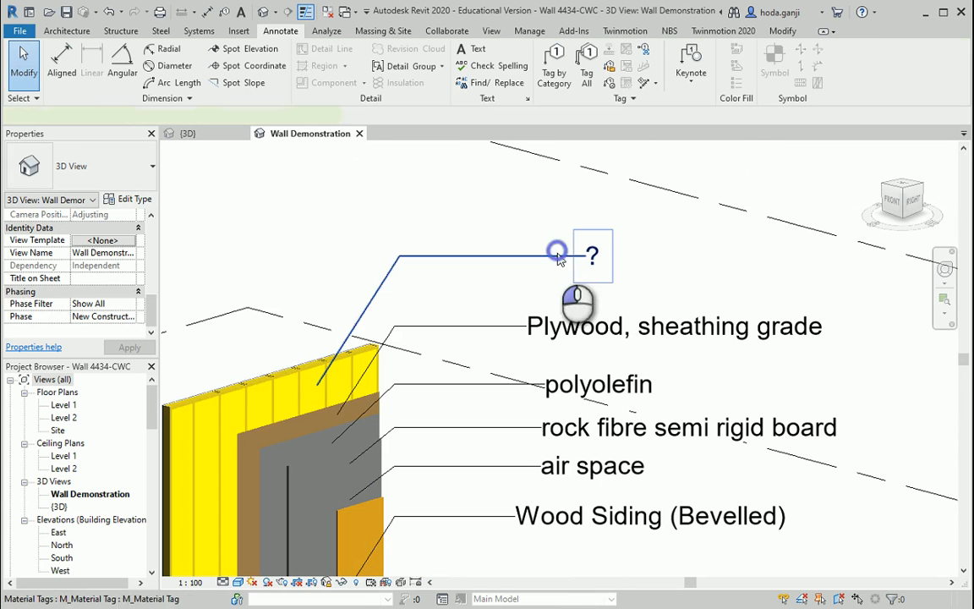
click(592, 259)
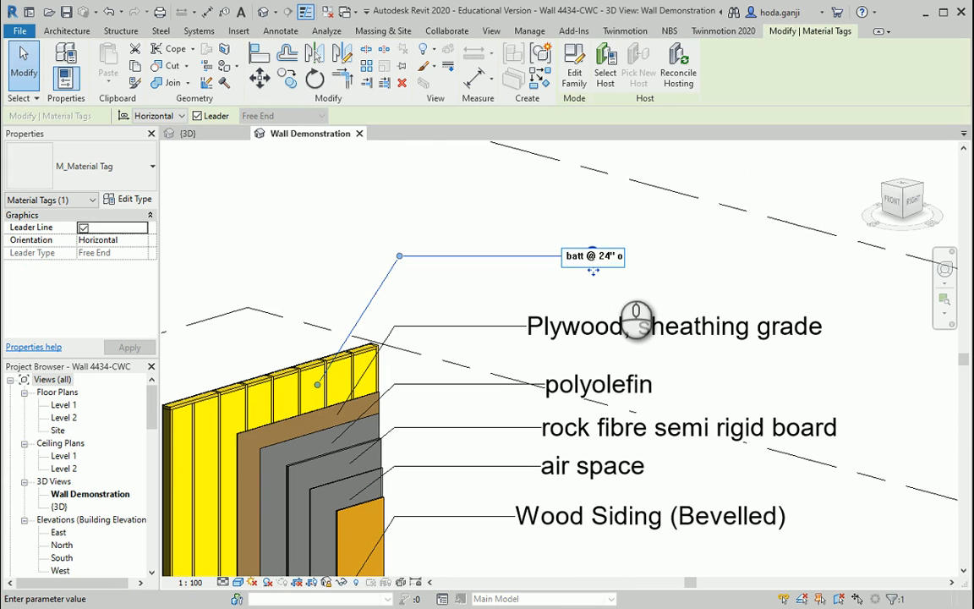
click(512, 196)
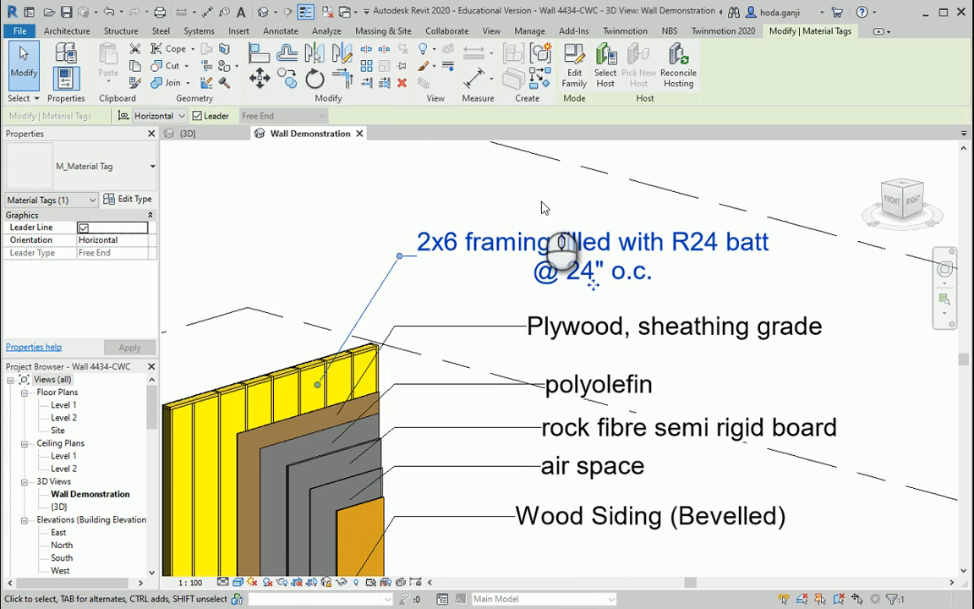
Move the 2x6 framing tag away from the wall and realign its leader elbow with the tags below.
scroll(507, 255, down, 1)
click(497, 255)
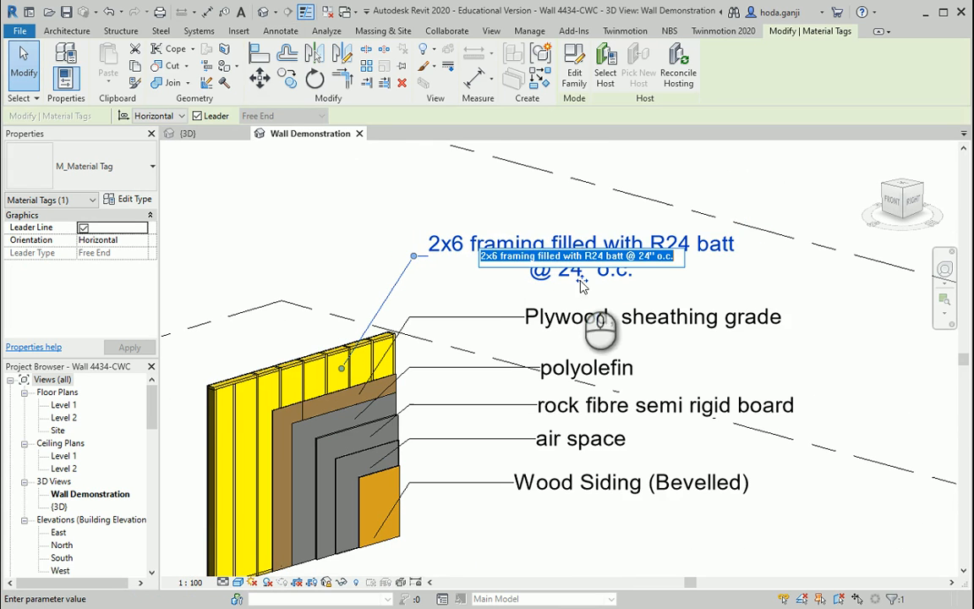
click(582, 285)
drag(582, 284, 666, 297)
drag(498, 265, 408, 265)
click(409, 238)
Temporarily hide the 2*6+Batt-ins stud wall in the Wall Demonstration view.
scroll(472, 285, down, 2)
middle_drag(387, 289, 470, 302)
scroll(307, 401, up, 2)
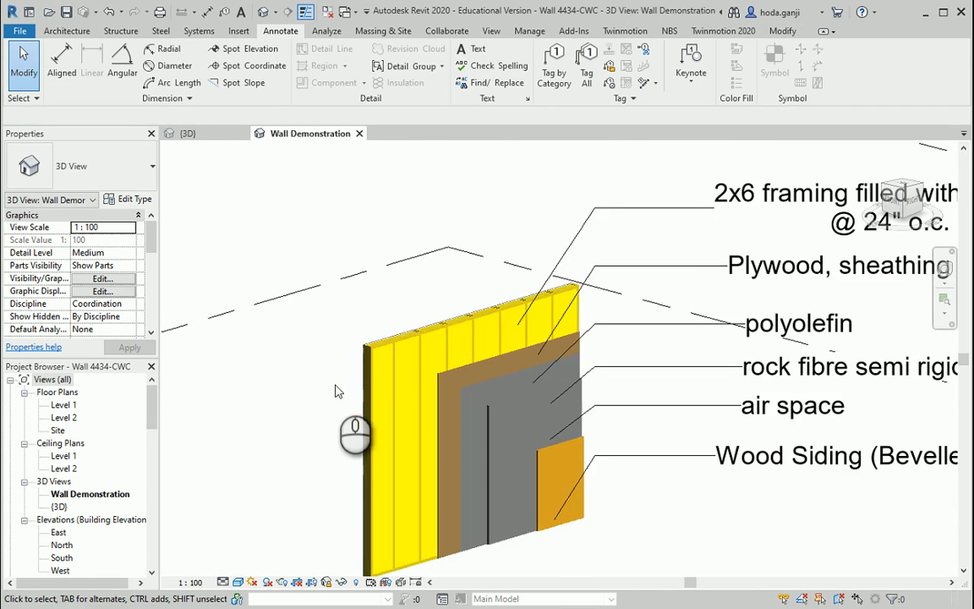
click(388, 352)
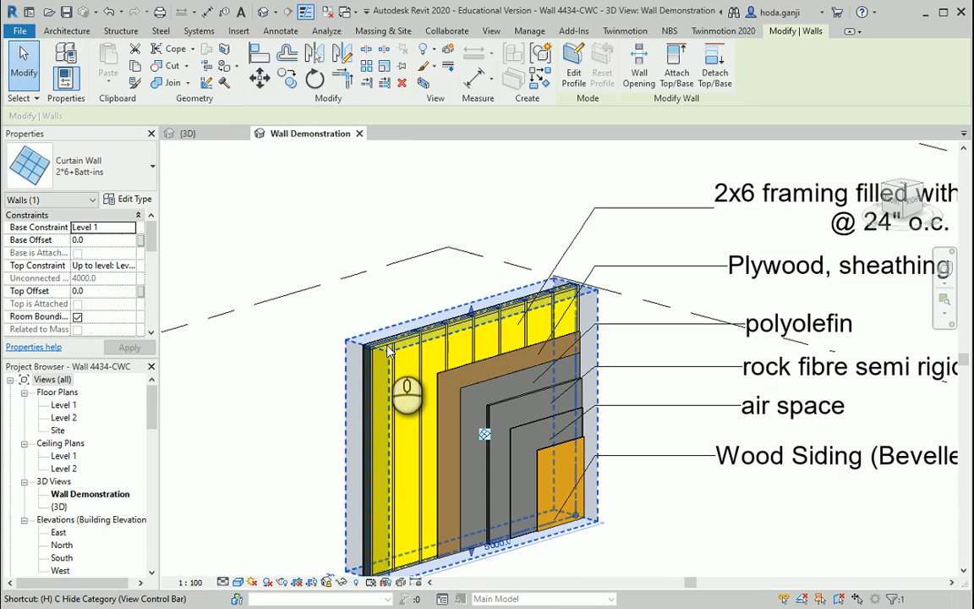
key(c)
Create parts from the Wall 4435-IN interior wall behind the plywood layer.
scroll(386, 347, up, 1)
scroll(641, 427, down, 1)
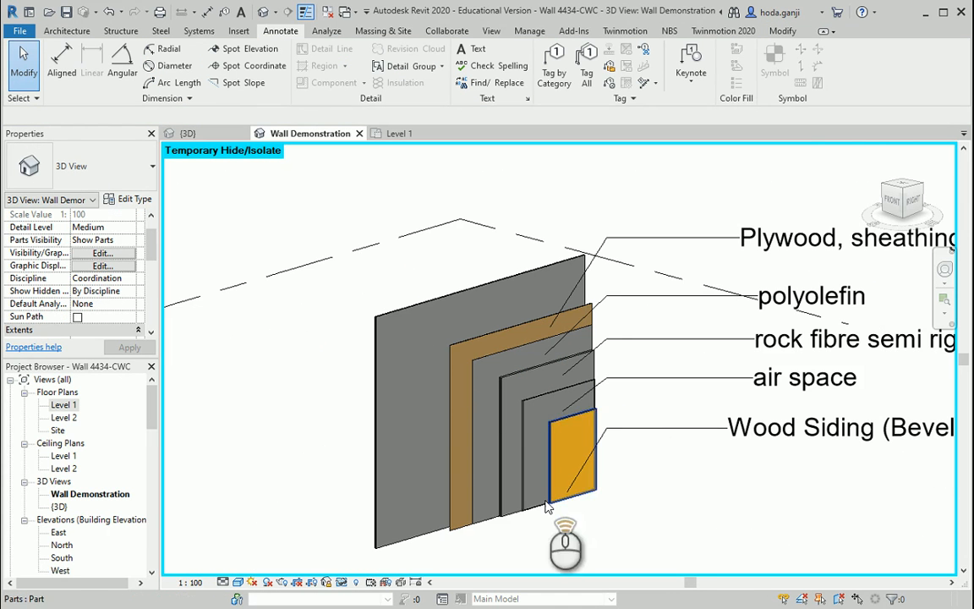
scroll(553, 507, up, 1)
click(348, 253)
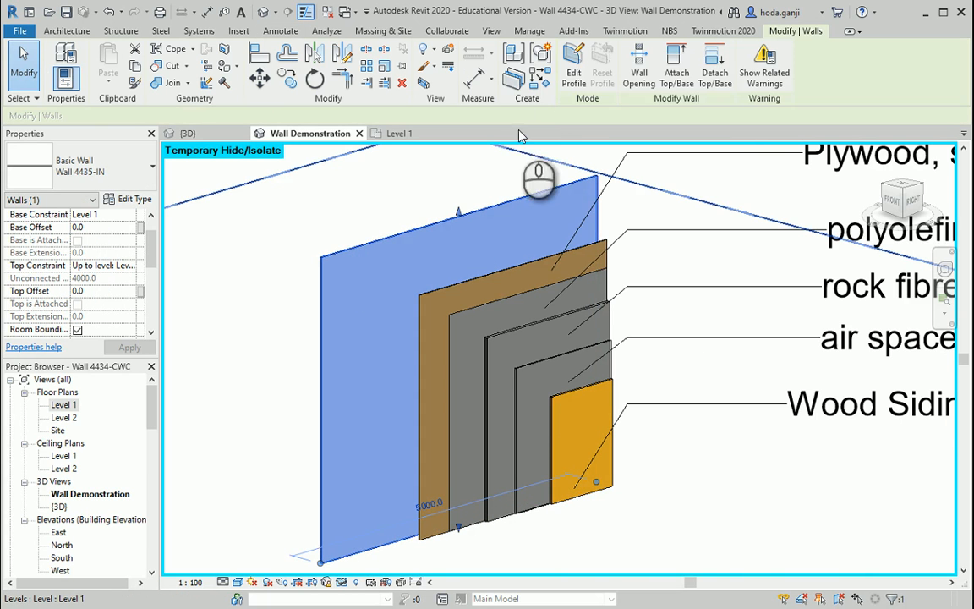
click(511, 78)
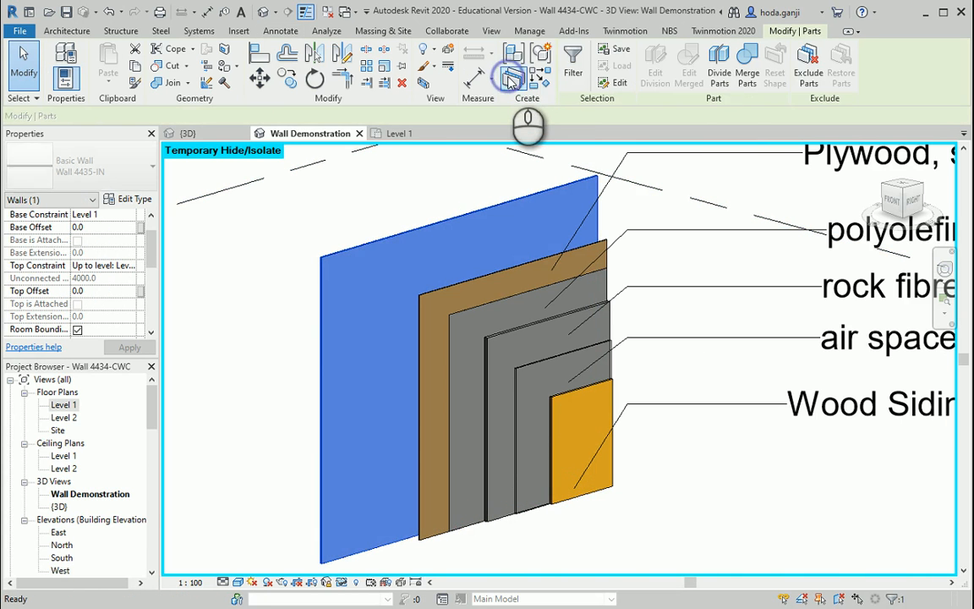
click(284, 269)
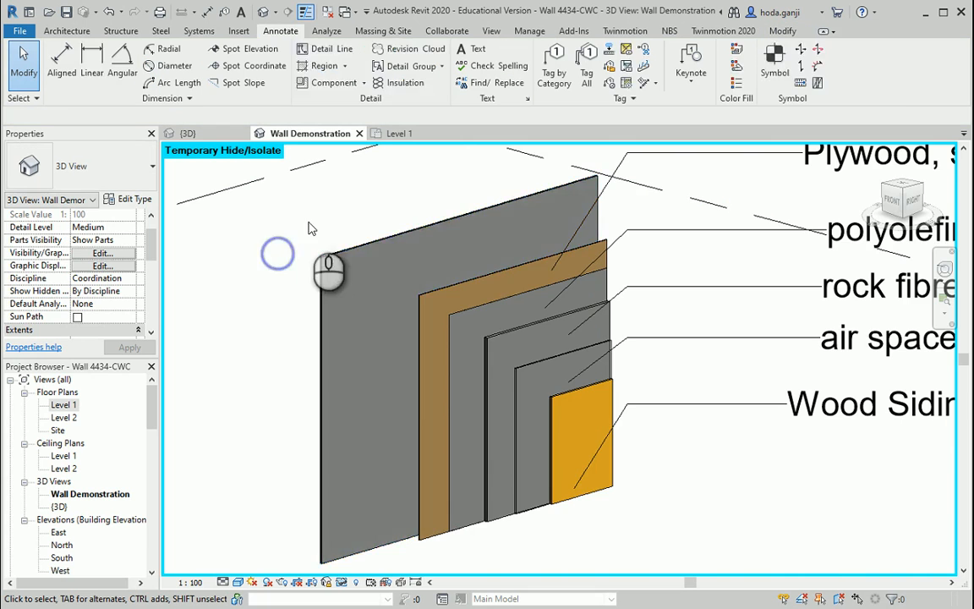
Hide the rearmost Air part of the interior wall in the Wall Demonstration view.
scroll(331, 304, up, 5)
scroll(372, 292, up, 2)
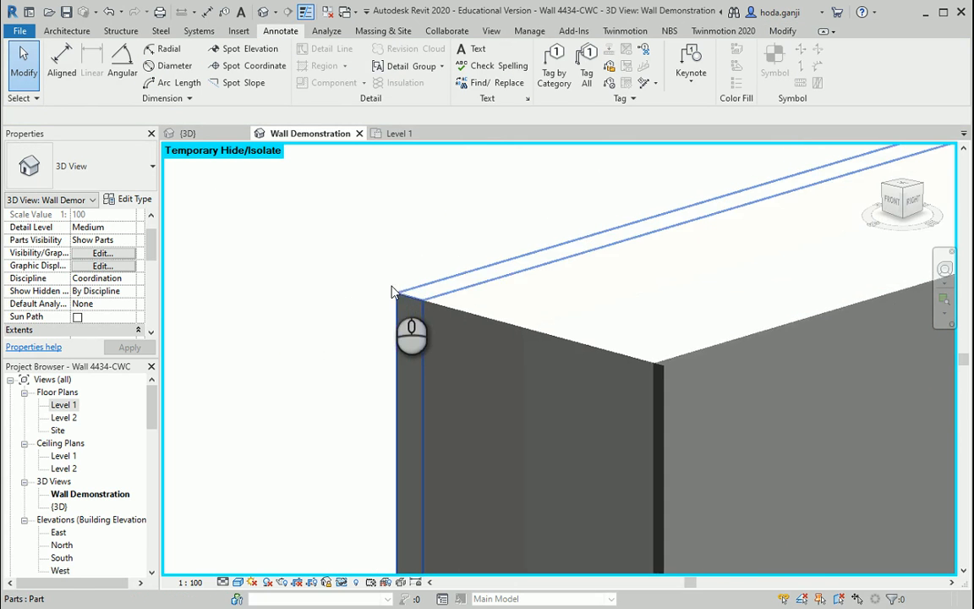
click(404, 299)
scroll(52, 258, down, 4)
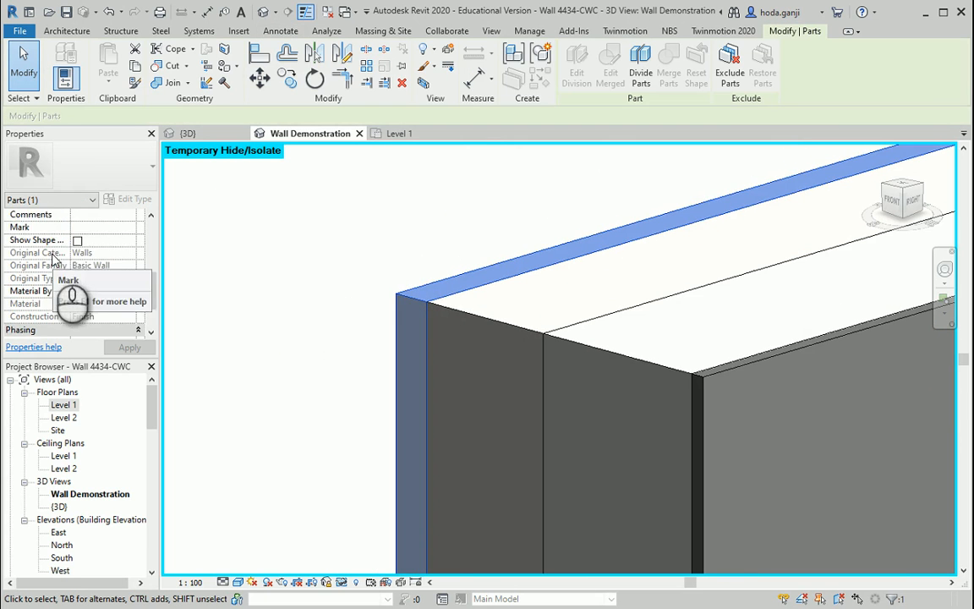
right_click(403, 298)
mouse_move(477, 325)
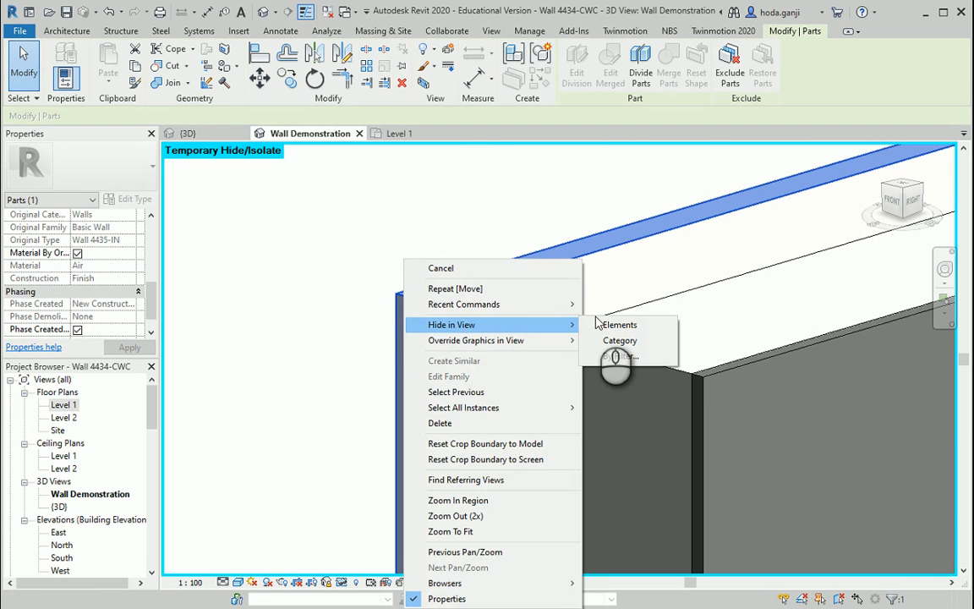
click(601, 323)
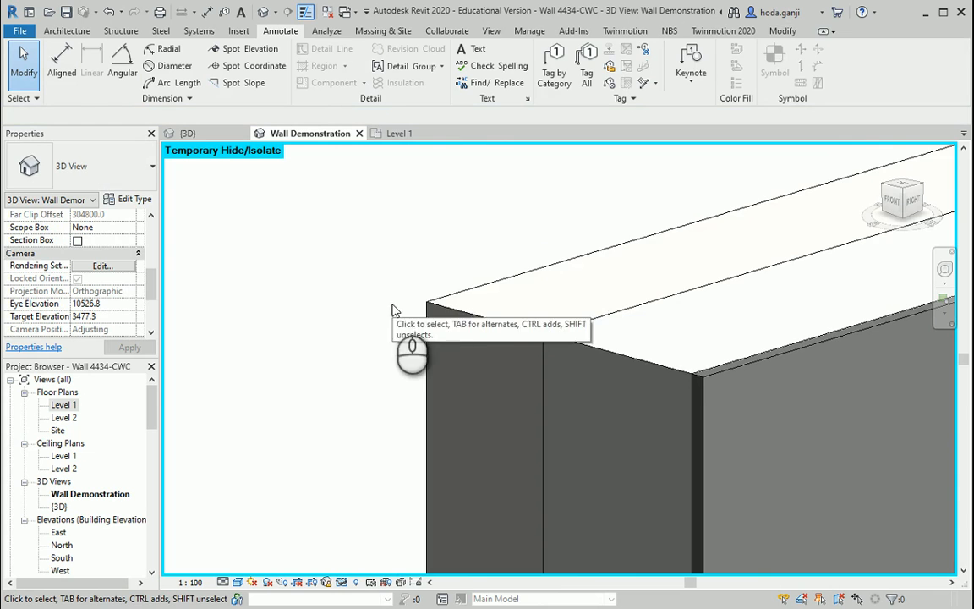
Show shape handles on the Clad - White part and extend its top upward and its free side edge outward beyond the other layers.
scroll(361, 277, down, 2)
click(418, 306)
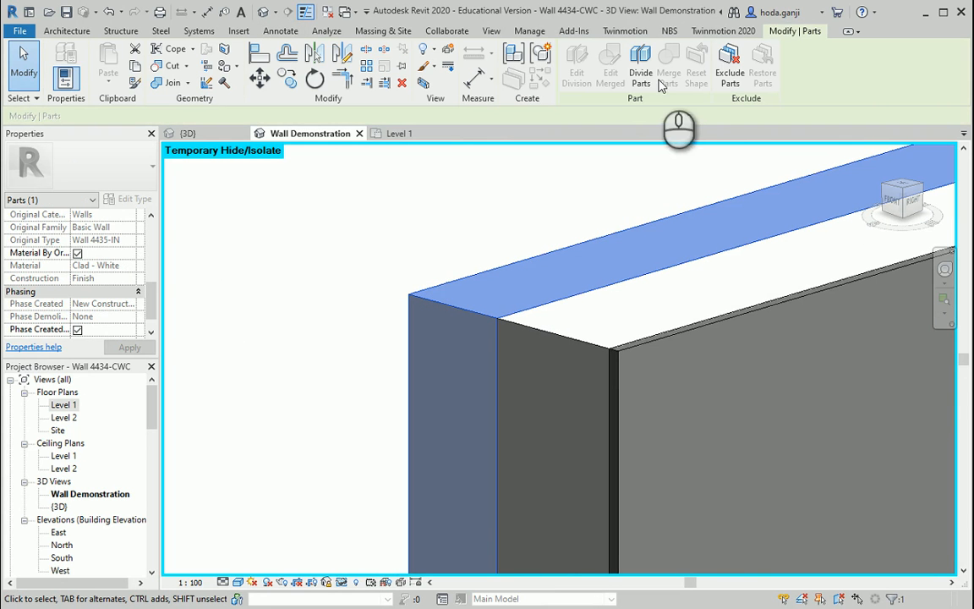
scroll(81, 267, down, 1)
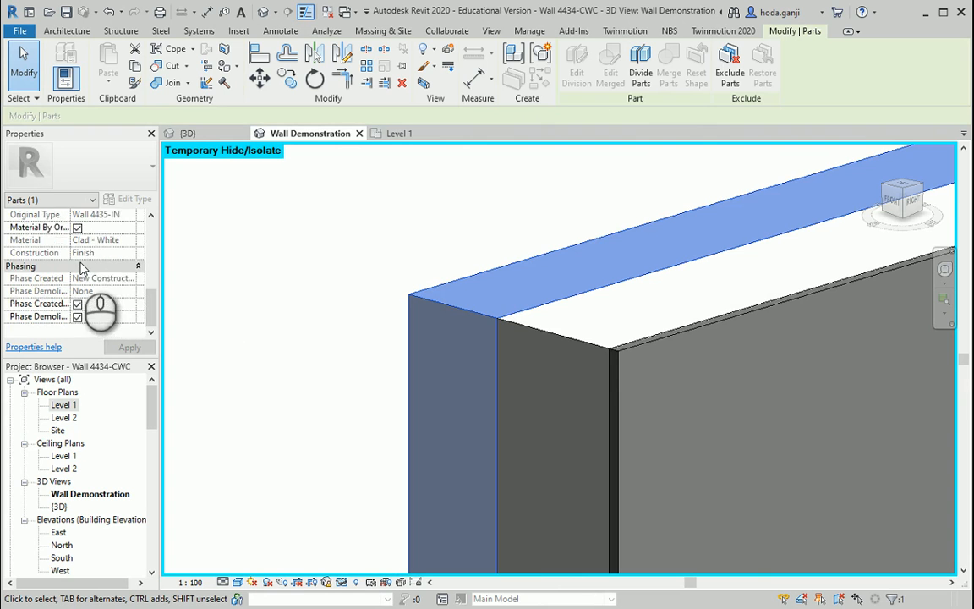
scroll(81, 266, up, 4)
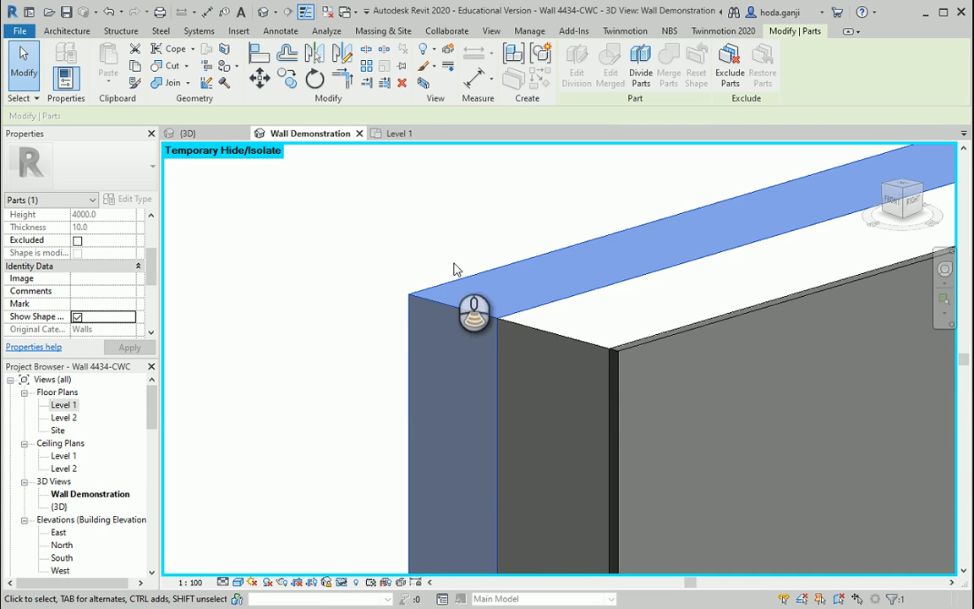
scroll(454, 268, down, 5)
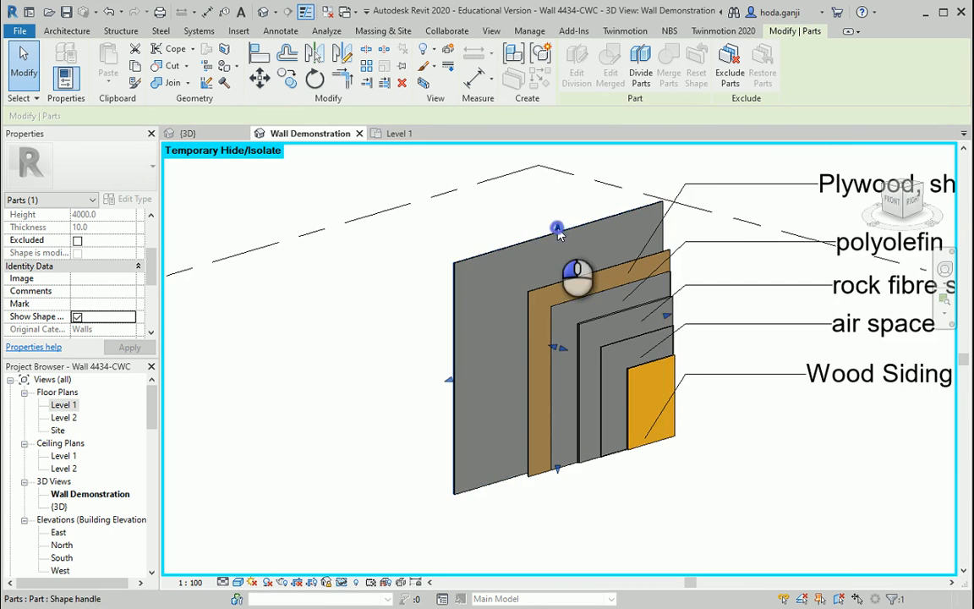
drag(557, 234, 555, 173)
drag(449, 359, 400, 372)
drag(526, 196, 405, 169)
click(404, 169)
Show shape handles on the gypsum wall board part, extend its top about 755 mm, and stretch its side to just inside the Clad - White edge.
scroll(463, 297, up, 5)
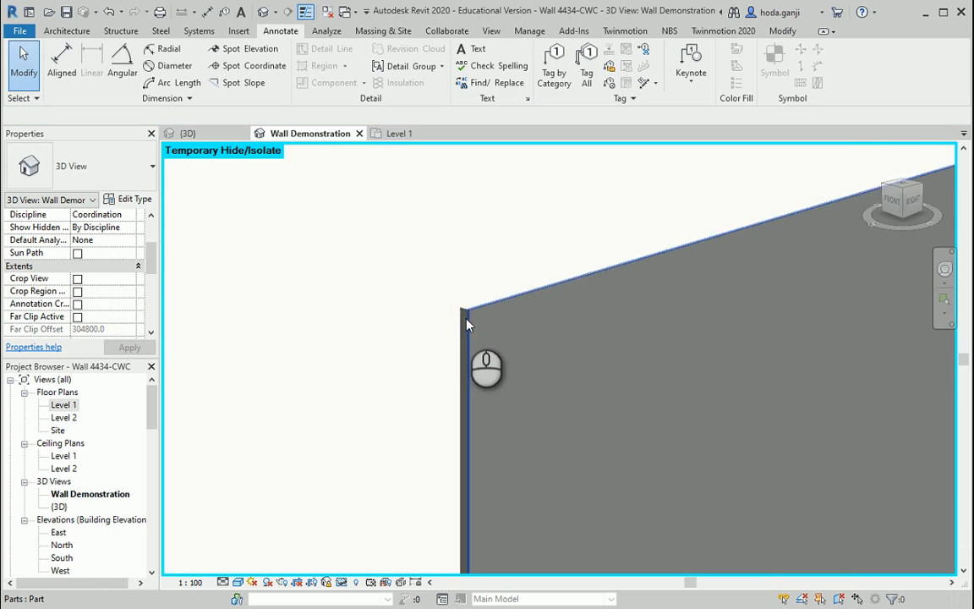
shift+middle_drag(463, 298, 484, 326)
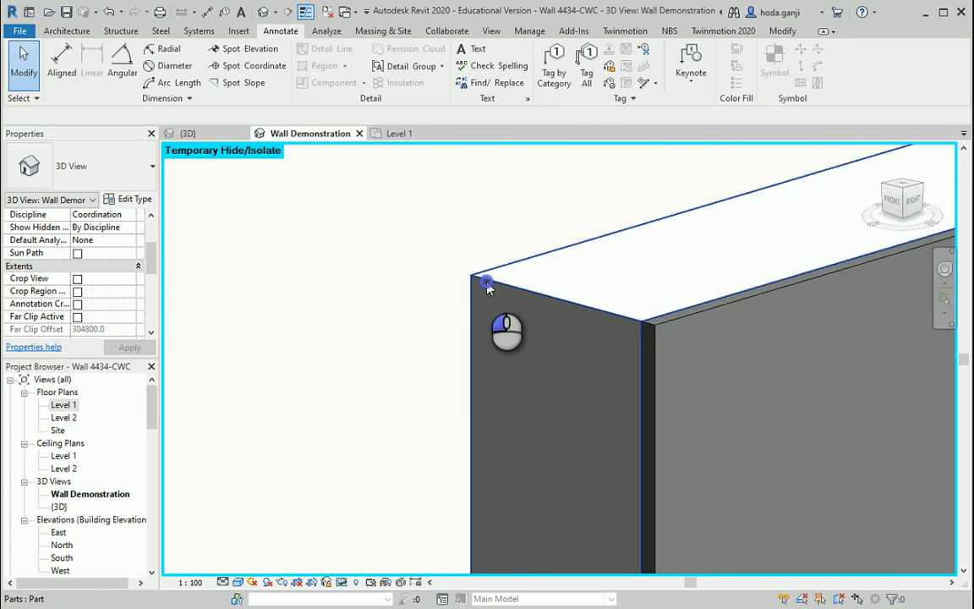
click(486, 281)
shift+middle_drag(377, 245, 374, 239)
scroll(127, 241, down, 4)
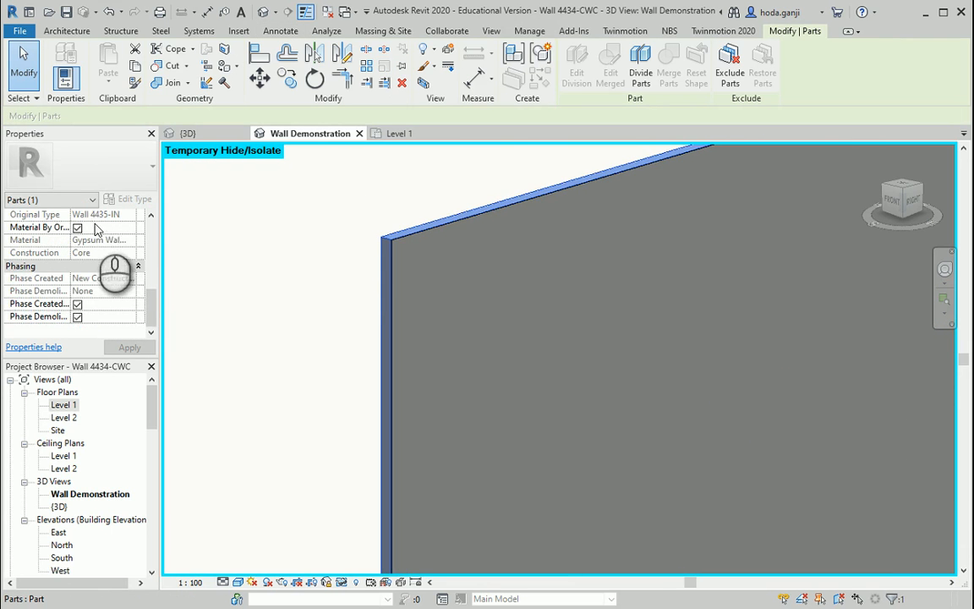
scroll(99, 245, up, 1)
click(80, 215)
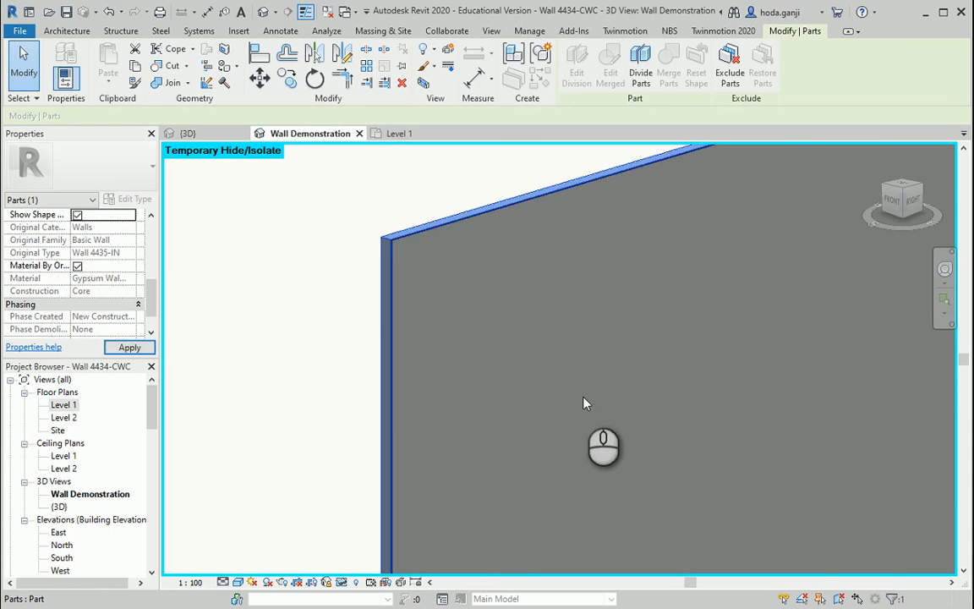
scroll(549, 364, down, 8)
drag(693, 298, 678, 243)
scroll(560, 241, down, 2)
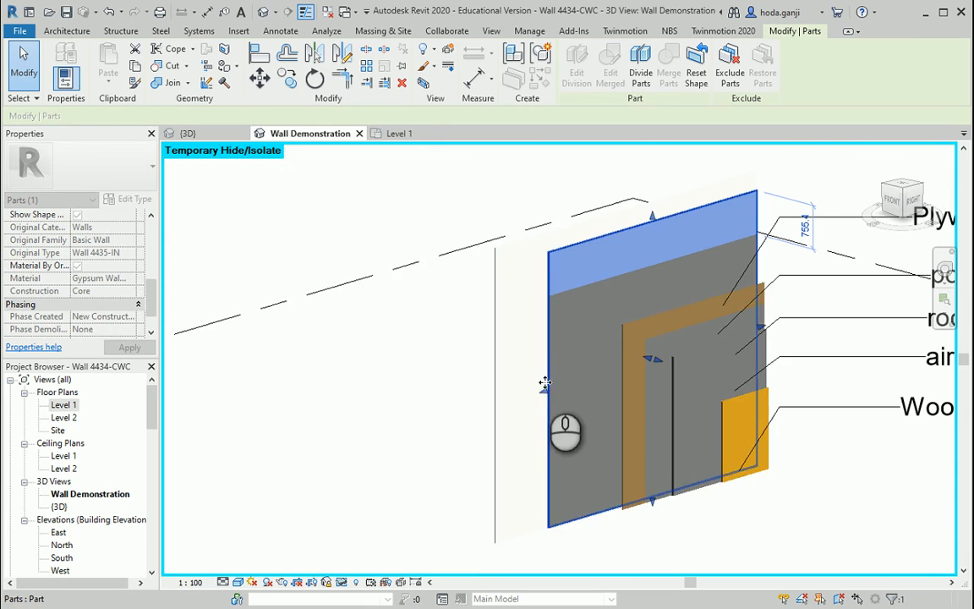
drag(543, 393, 507, 401)
Show shape handles on the polyethylene part, raise its top about 430 mm, and extend its side to just inside the gypsum board edge.
scroll(614, 265, up, 6)
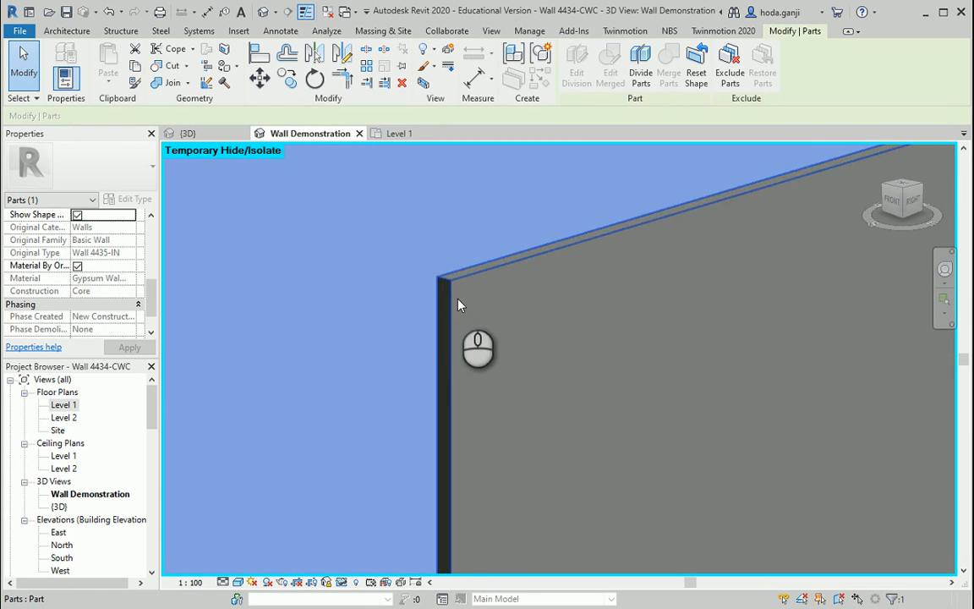
click(448, 296)
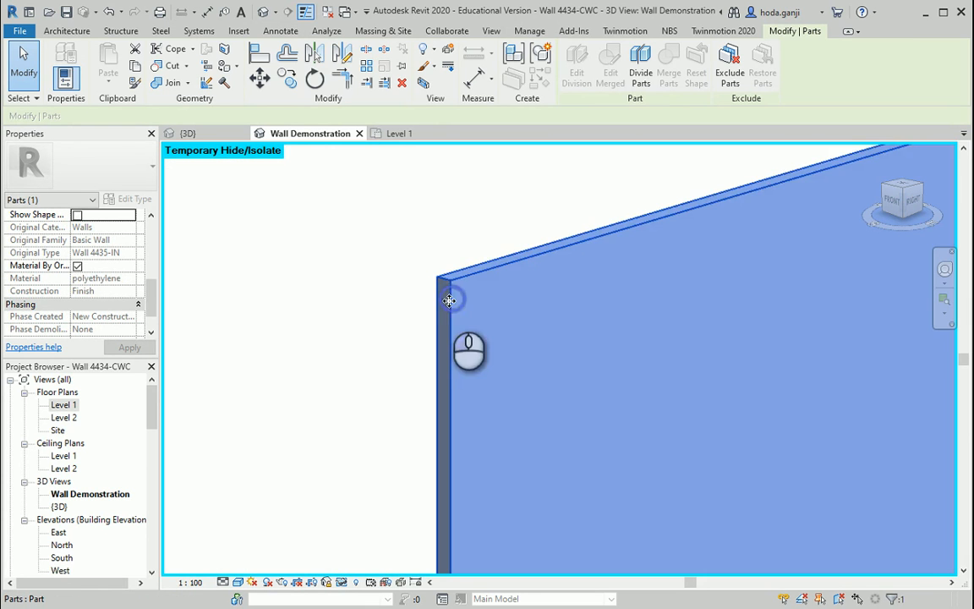
click(77, 215)
scroll(471, 315, down, 5)
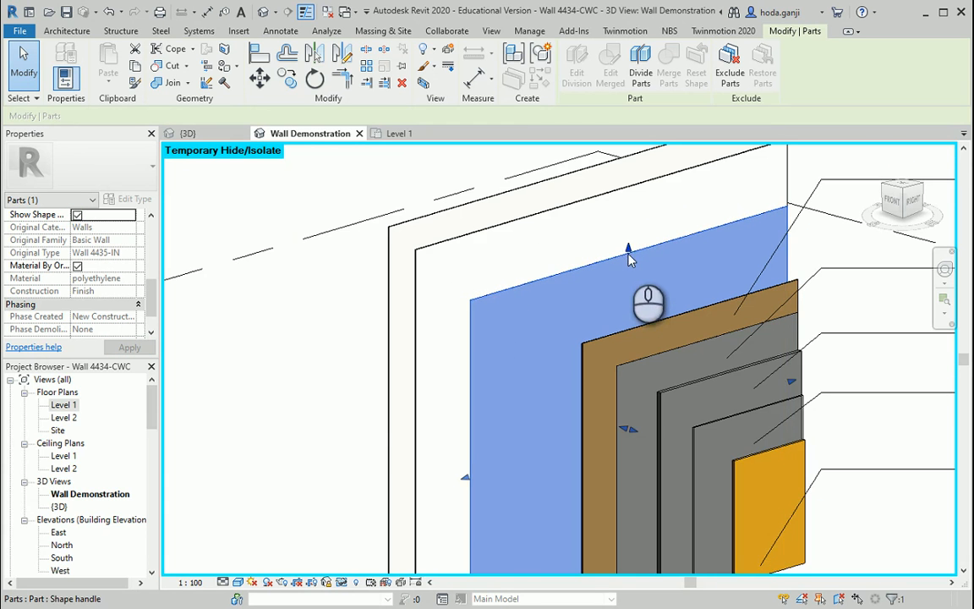
drag(630, 252, 632, 213)
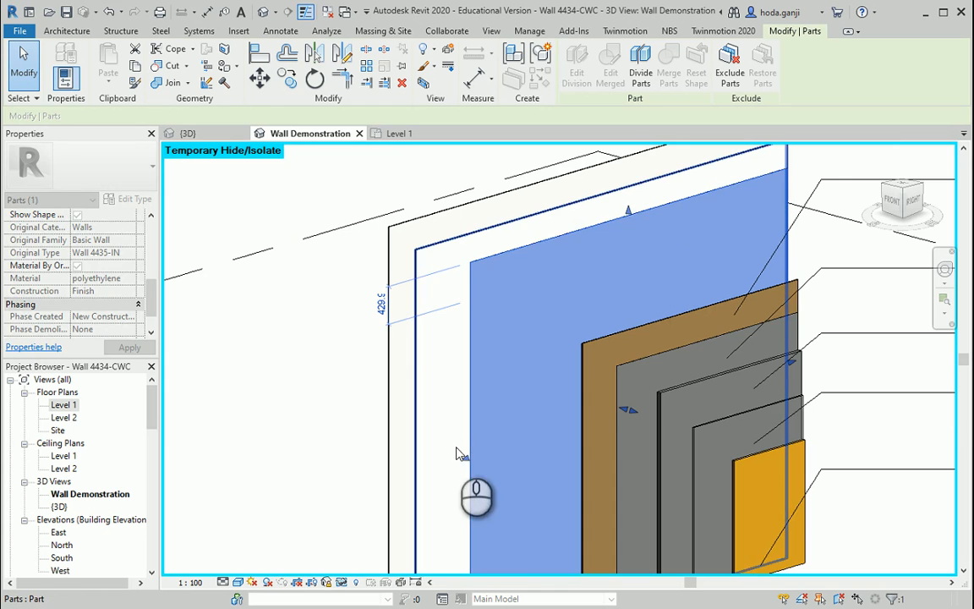
mouse_move(464, 458)
mouse_down()
mouse_move(439, 464)
mouse_move(294, 454)
mouse_up()
click(291, 451)
scroll(422, 465, down, 3)
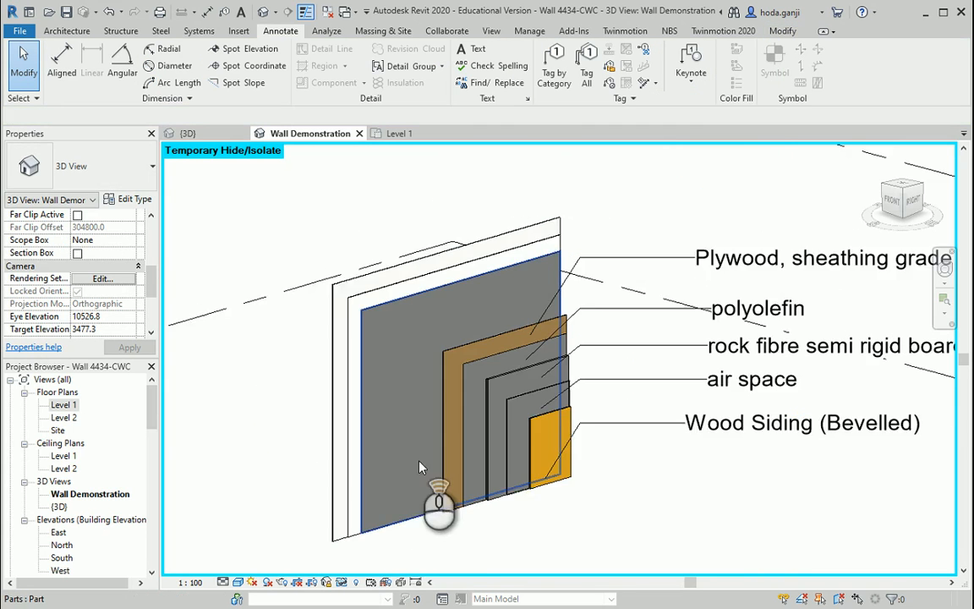
Reset the temporary hide/isolate so the batt-filled stud wall is displayed again.
click(343, 582)
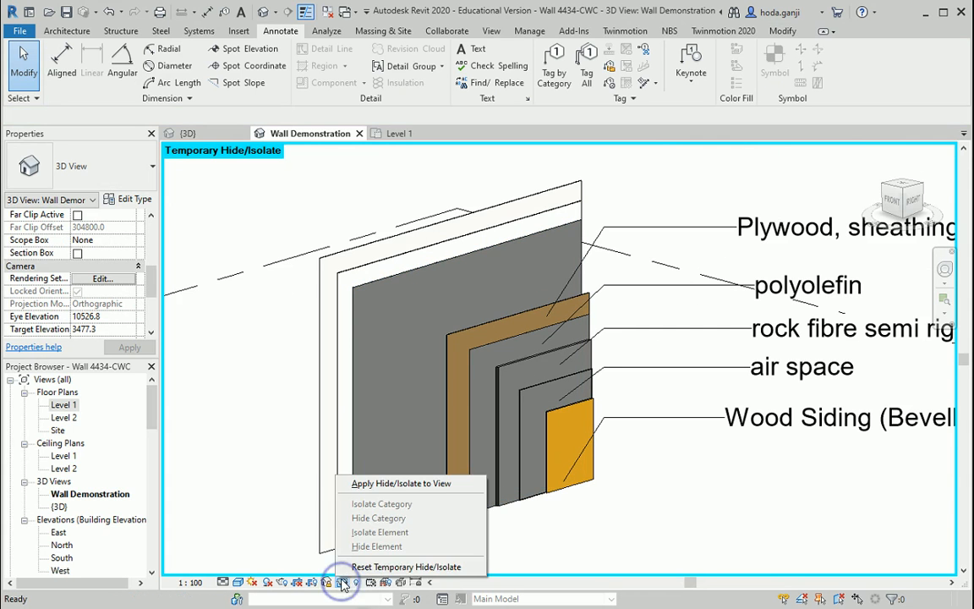
click(348, 569)
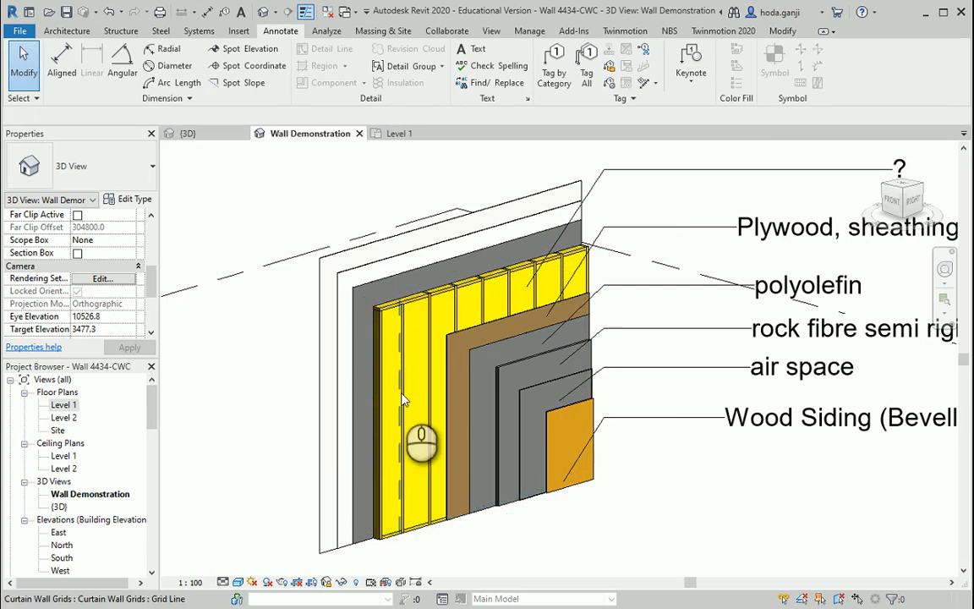
scroll(308, 451, down, 2)
scroll(585, 217, up, 1)
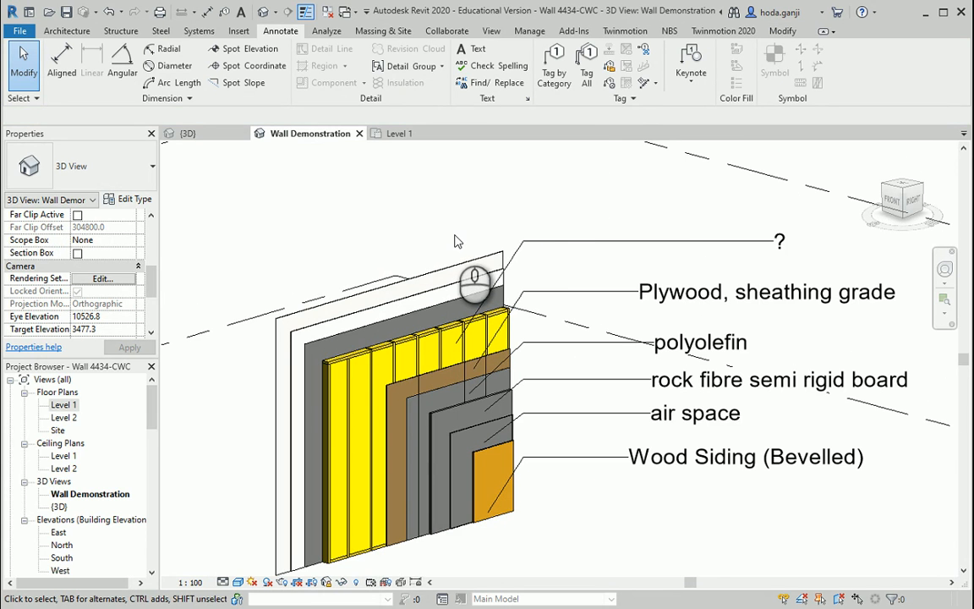
Place material tags on the polyethylene and gypsum wall board layers, stacking them above the existing tags with matching leader elbows.
click(608, 85)
scroll(507, 245, up, 2)
scroll(431, 313, down, 2)
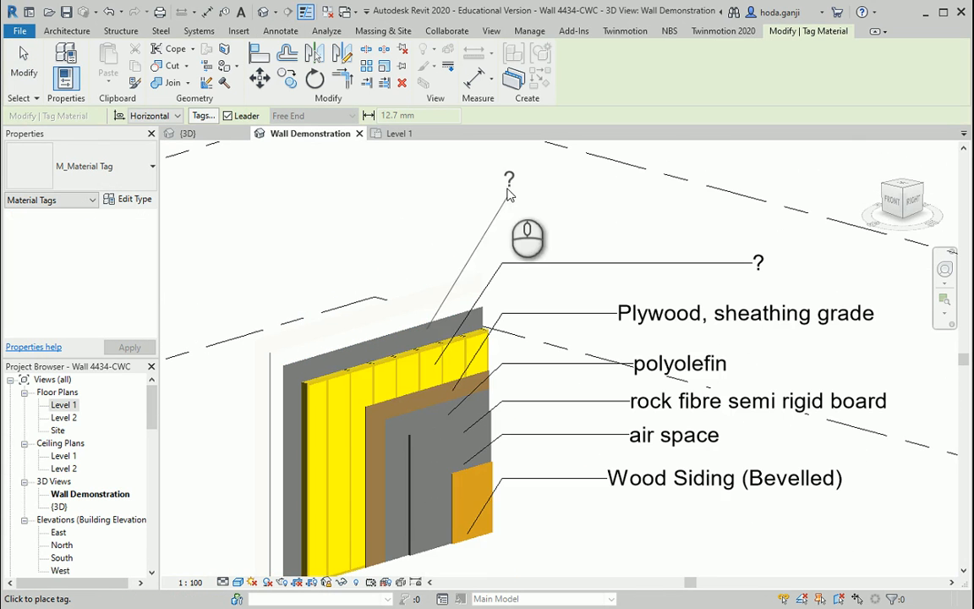
click(746, 217)
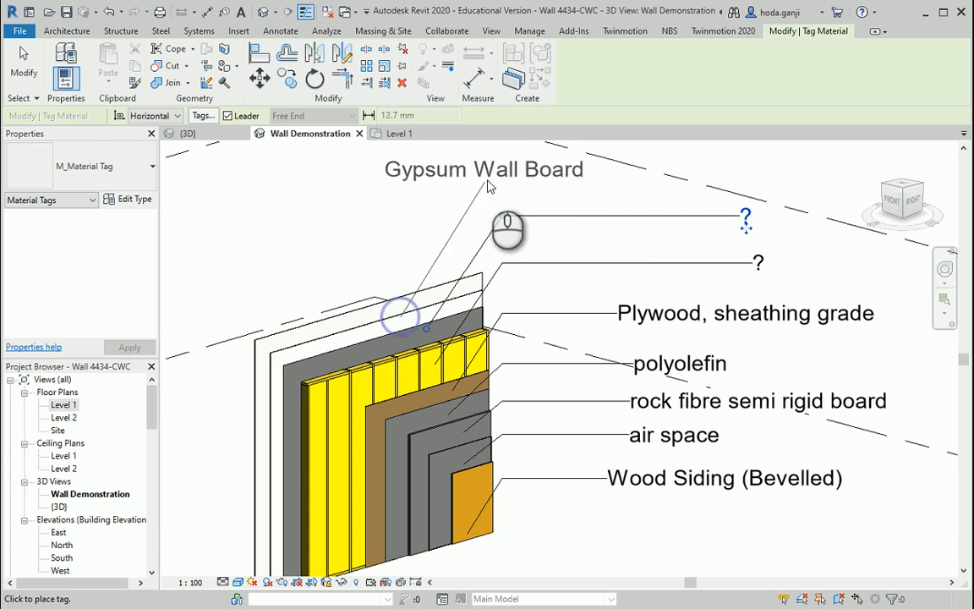
scroll(482, 240, down, 2)
scroll(500, 198, up, 4)
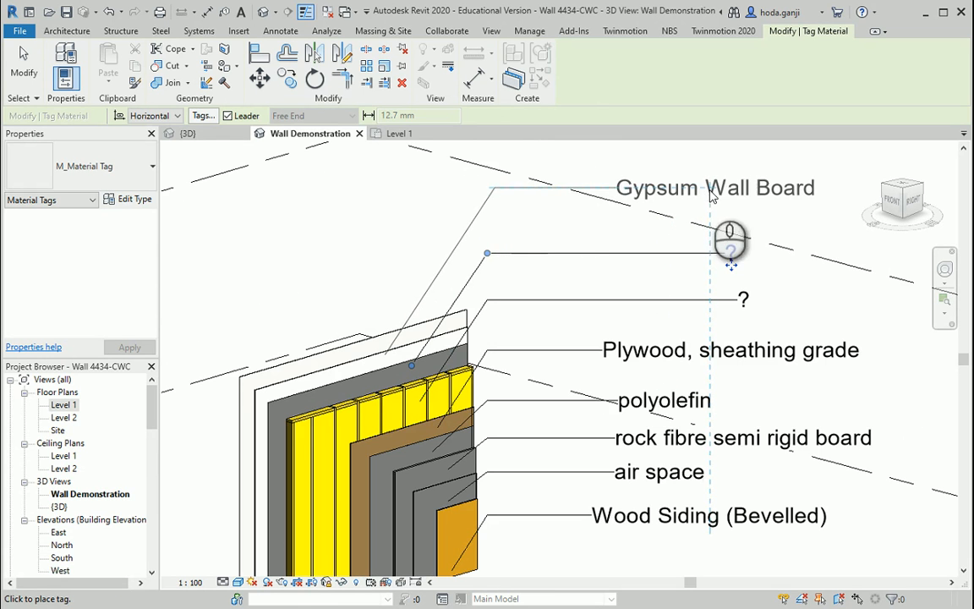
click(712, 188)
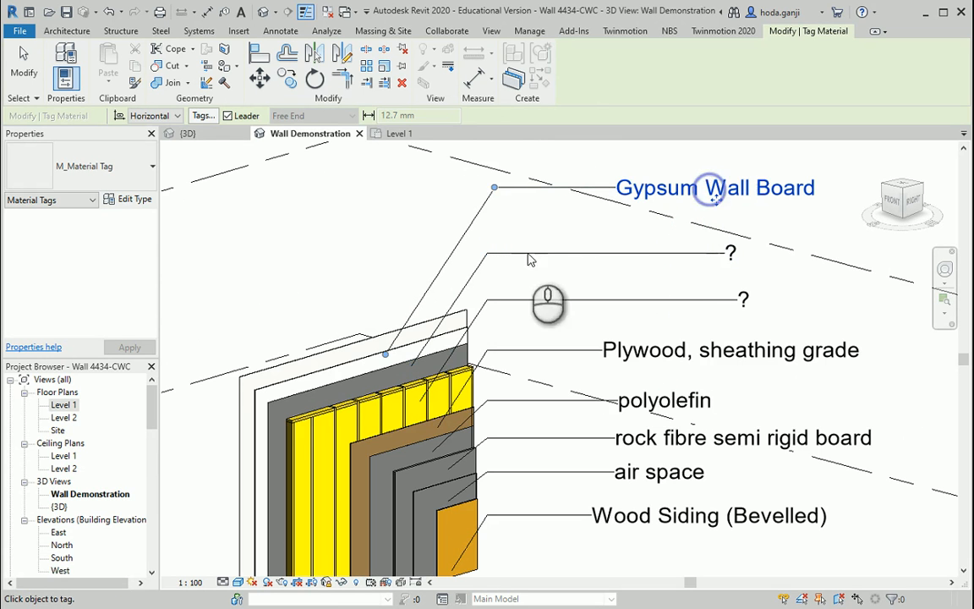
Place a material tag on the rearmost finish layer above the Gypsum Wall Board tag, and end the tagging command.
click(353, 347)
scroll(371, 328, down, 4)
scroll(442, 206, up, 3)
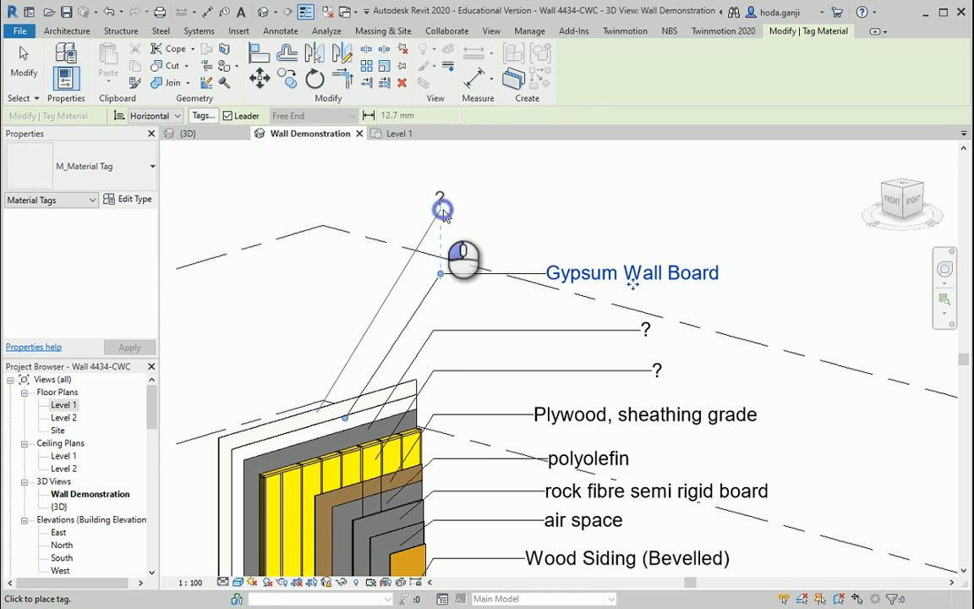
click(441, 210)
click(558, 211)
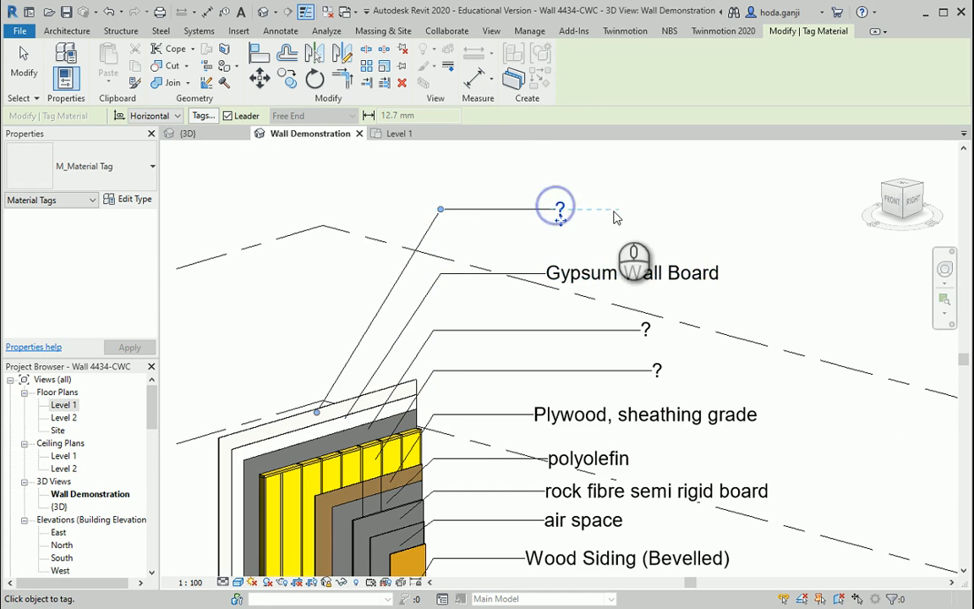
scroll(613, 219, down, 2)
key(Escape)
key(Escape)
Set the rearmost finish layer's material tag text to "finish: 1 coat latex primer and latex paint".
scroll(441, 427, up, 3)
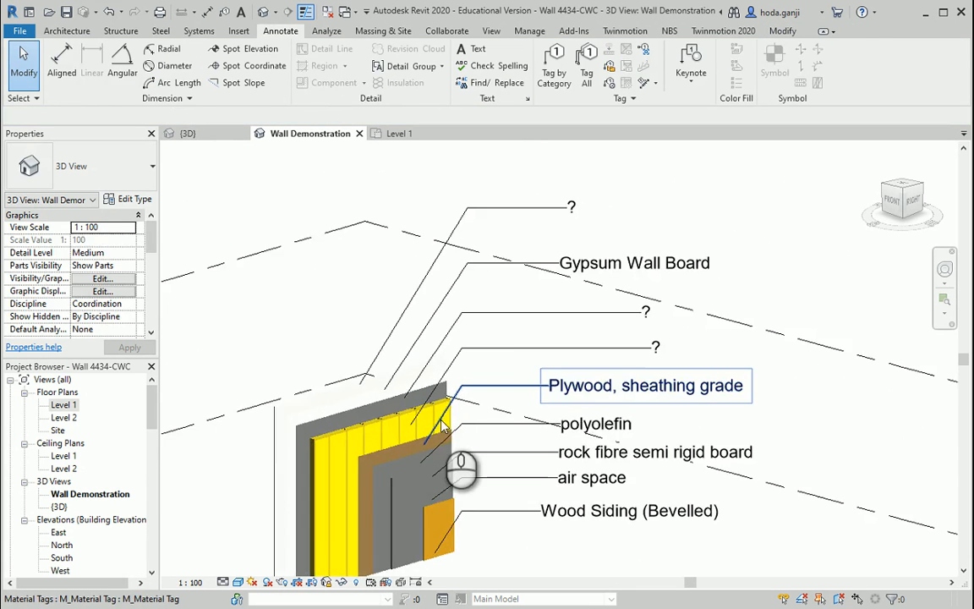
click(549, 324)
scroll(554, 325, up, 2)
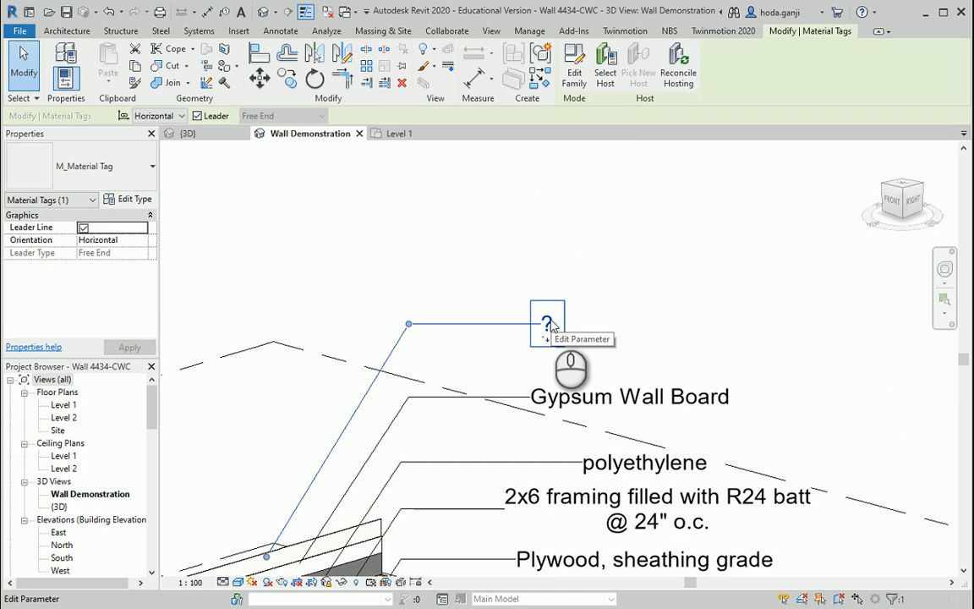
click(550, 324)
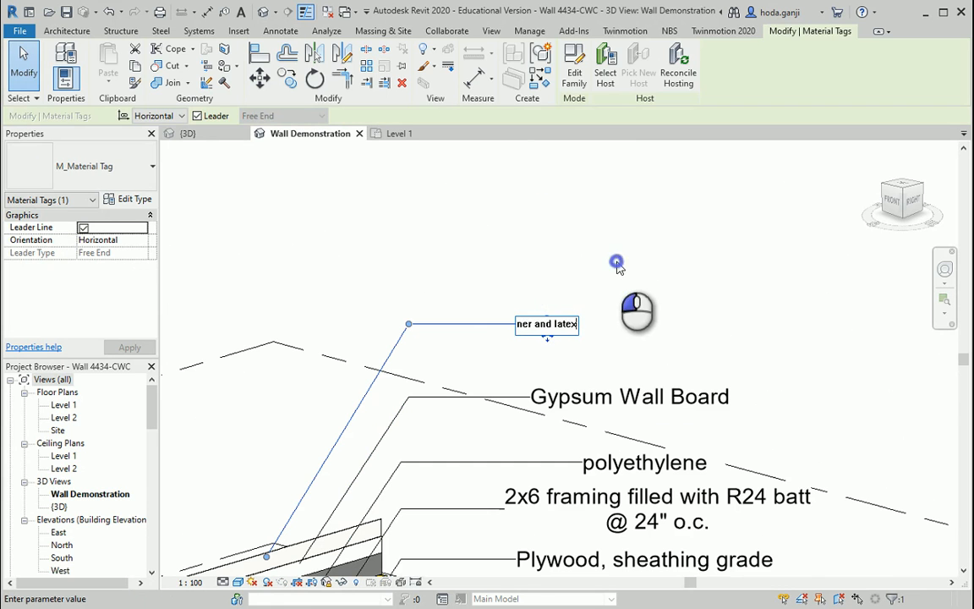
click(616, 264)
click(564, 319)
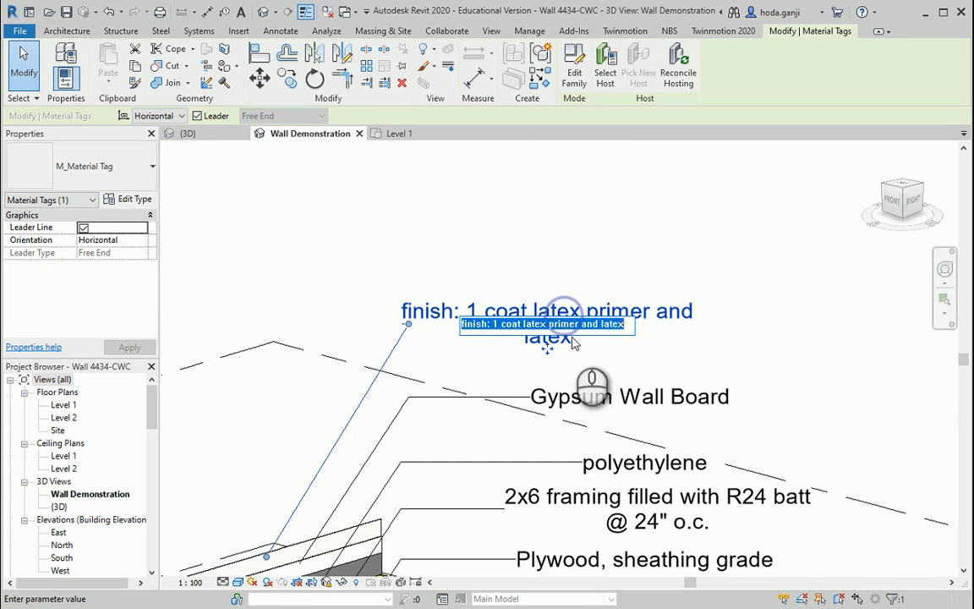
click(631, 330)
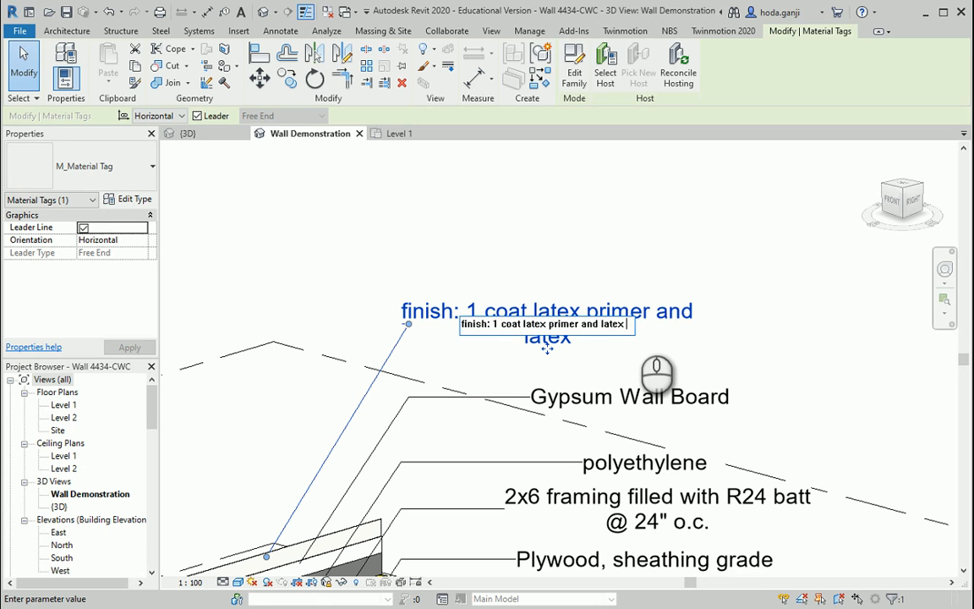
click(696, 256)
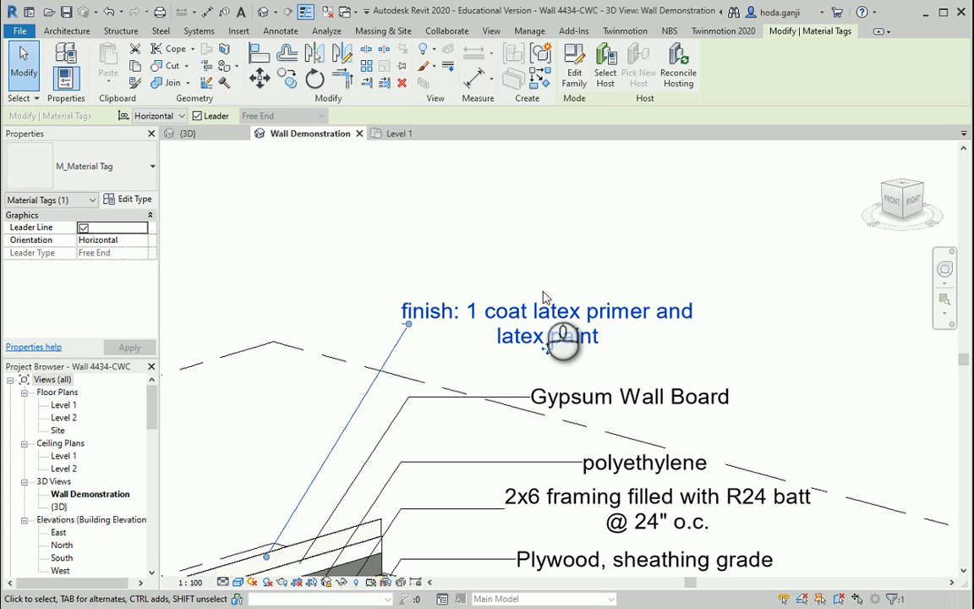
Move the finish tag's text clear of its leader and adjust the leader elbow to match the Gypsum Wall Board tag.
scroll(544, 321, down, 2)
click(546, 335)
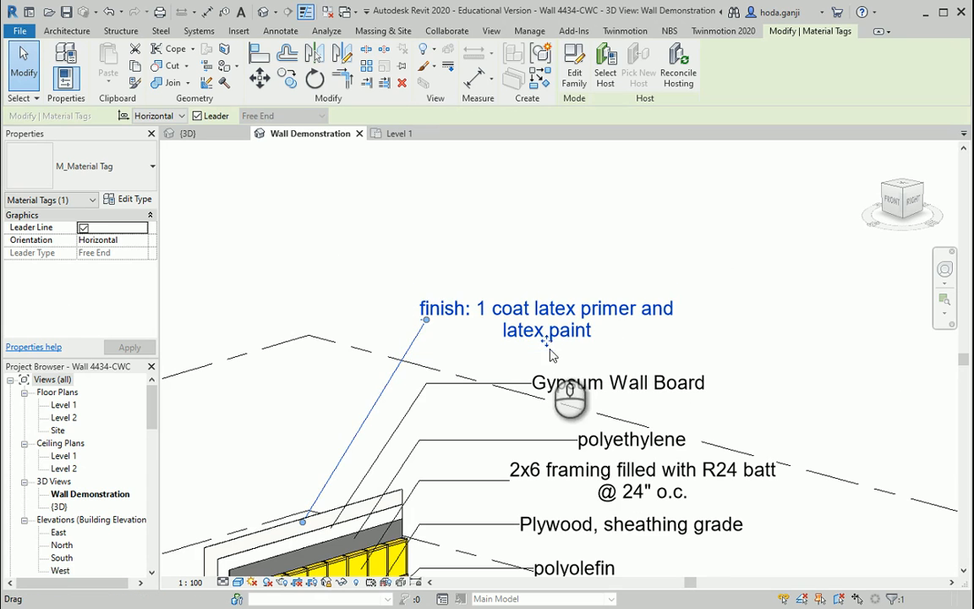
drag(546, 338, 674, 339)
drag(556, 319, 420, 324)
click(455, 256)
scroll(457, 256, down, 3)
scroll(417, 455, up, 1)
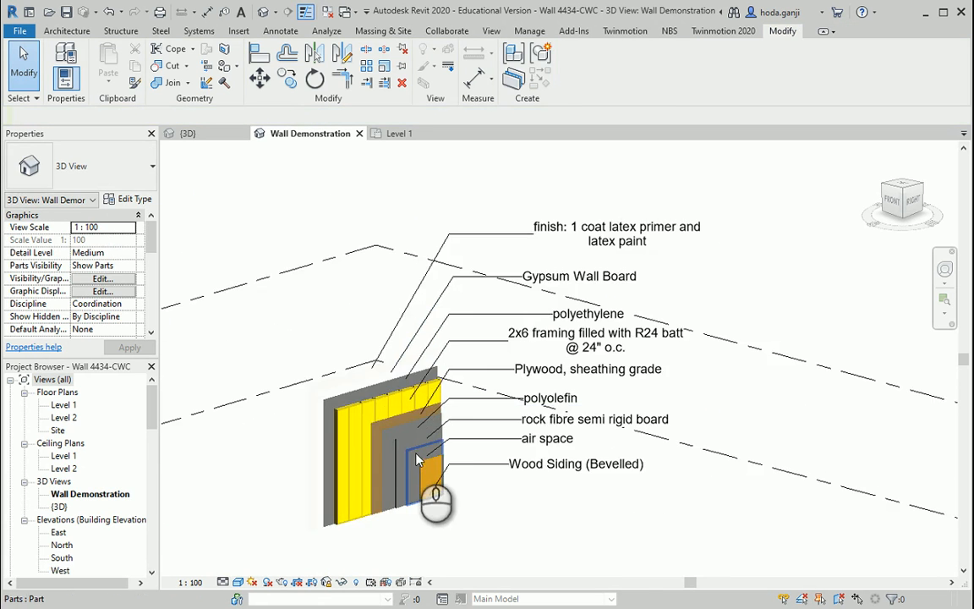
Select both levels and hide those elements in the Wall Demonstration view.
scroll(431, 396, down, 4)
drag(334, 316, 227, 468)
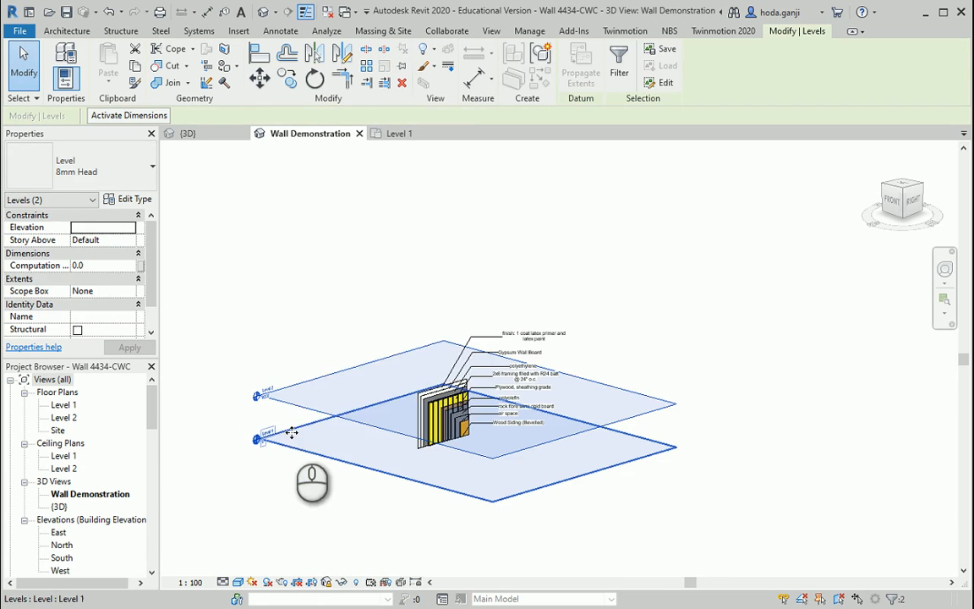
right_click(289, 428)
mouse_move(427, 150)
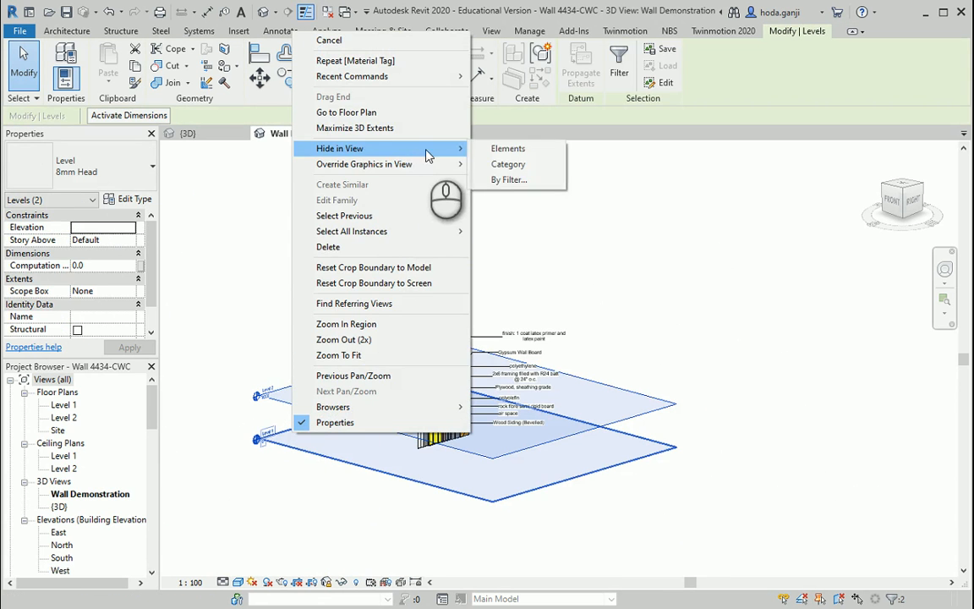
click(535, 148)
scroll(470, 406, up, 4)
scroll(478, 359, up, 4)
drag(571, 178, 507, 303)
click(507, 302)
click(361, 255)
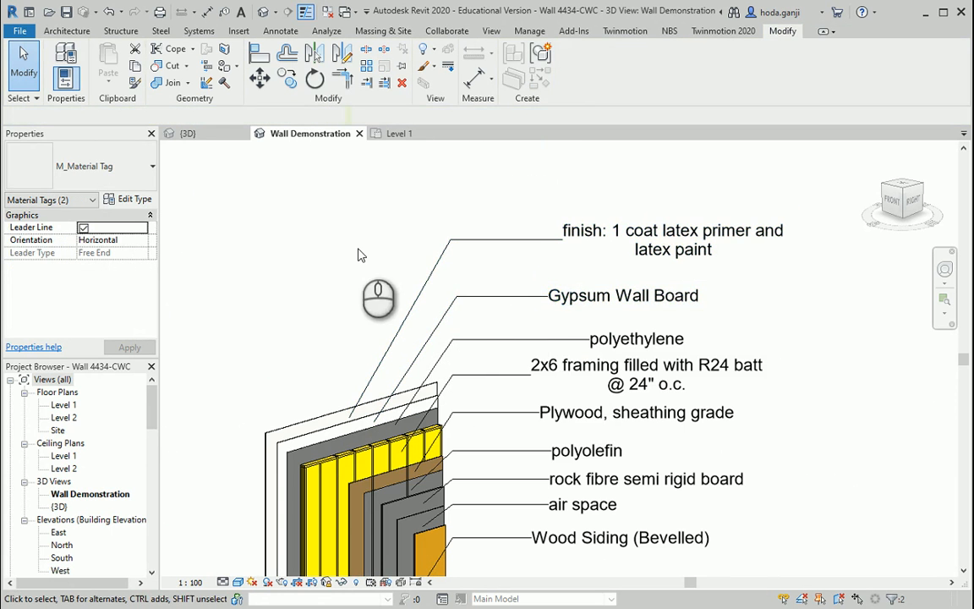
click(486, 245)
click(397, 219)
Show the crop region of the Wall Demonstration view.
middle_drag(509, 558, 524, 502)
scroll(522, 494, down, 2)
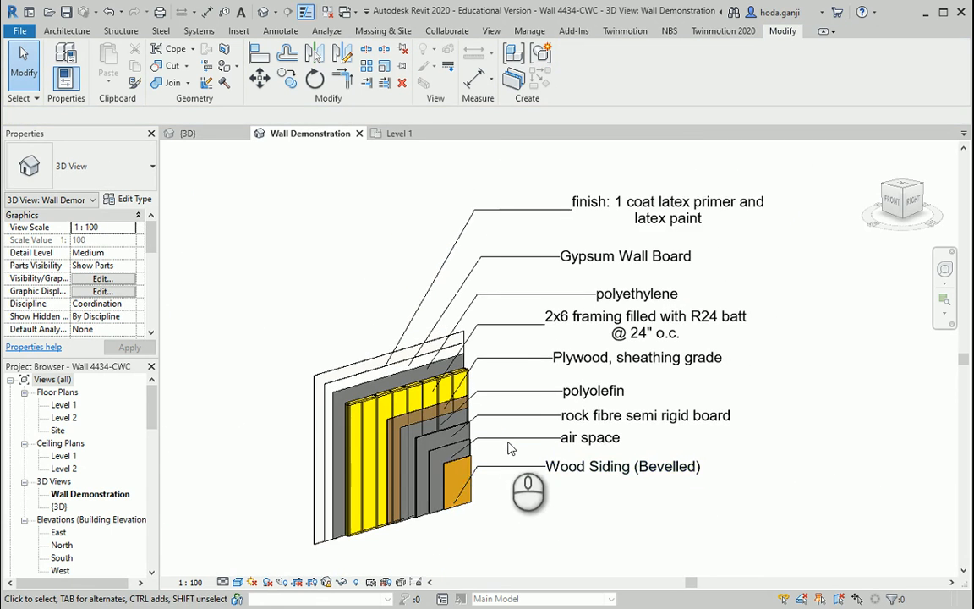
scroll(576, 429, down, 2)
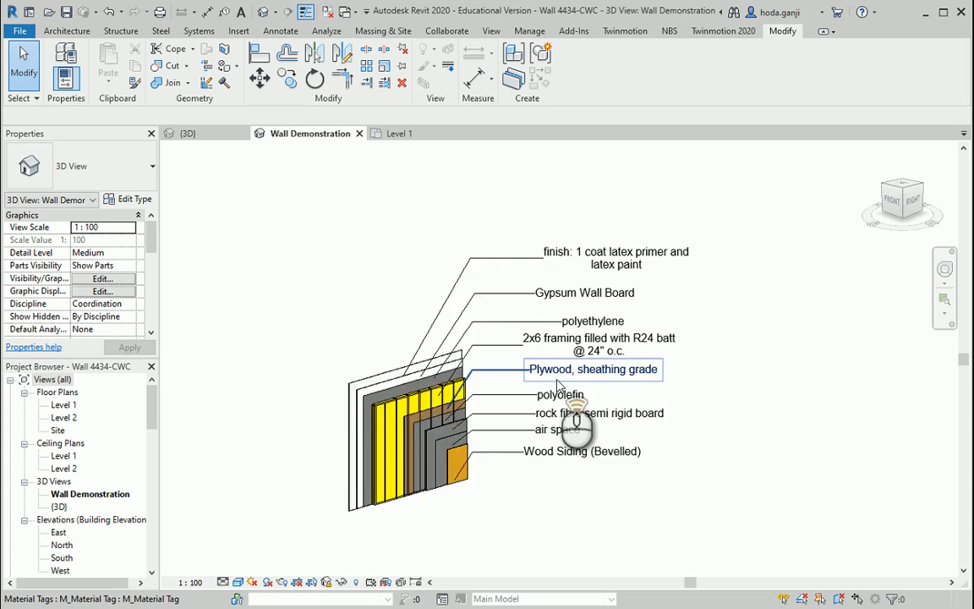
click(312, 583)
scroll(480, 317, down, 4)
scroll(507, 223, up, 1)
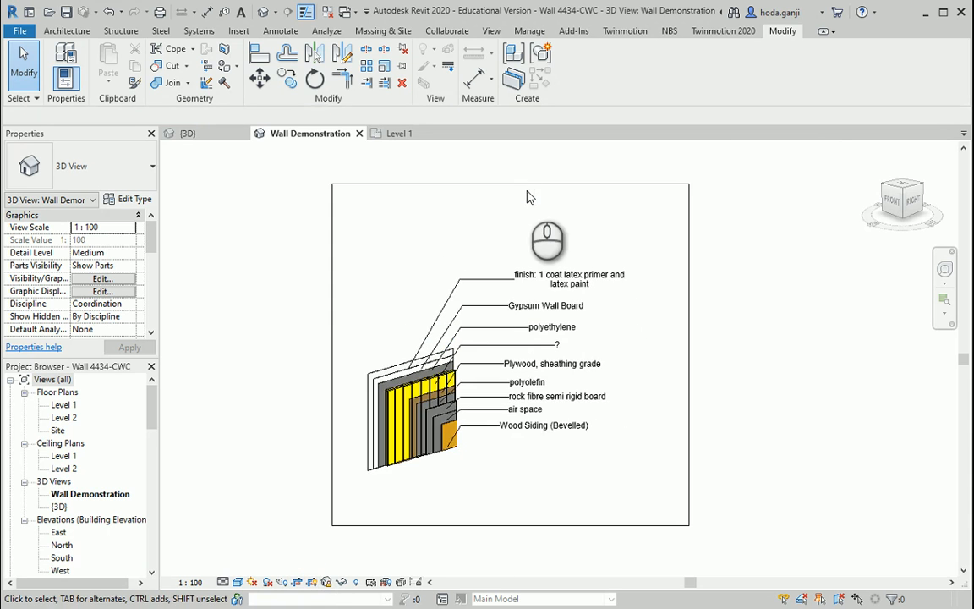
Pull in all four sides of the crop region to frame the layered wall and its tags closely.
click(522, 184)
drag(510, 184, 507, 254)
drag(333, 390, 351, 390)
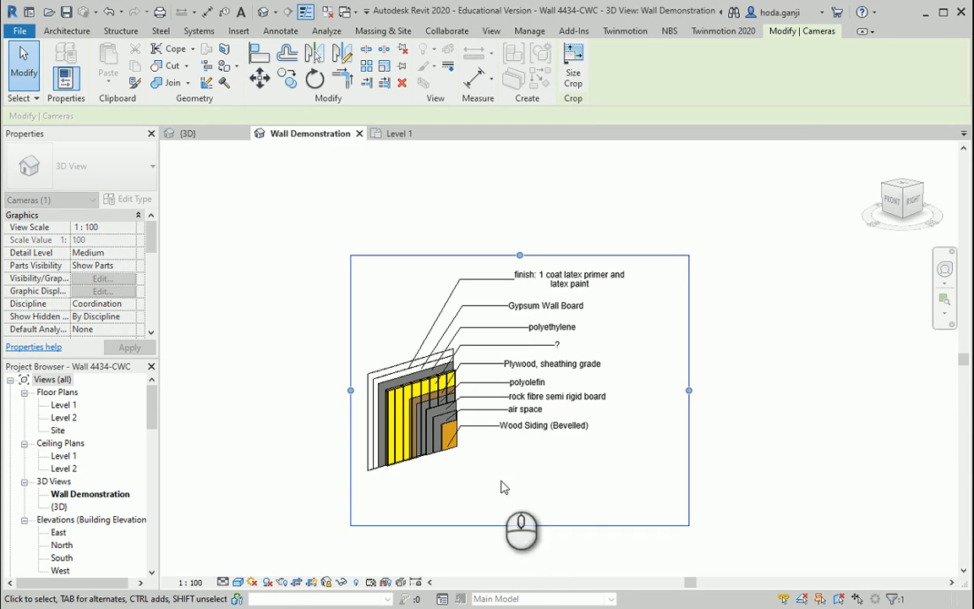
drag(512, 527, 515, 482)
scroll(448, 363, up, 1)
scroll(494, 359, up, 1)
drag(809, 373, 725, 369)
Refresh the "?" tag on the stud framing layer to read "2x6 framing filled with R24 batt @ 24" o.c.".
scroll(667, 360, up, 1)
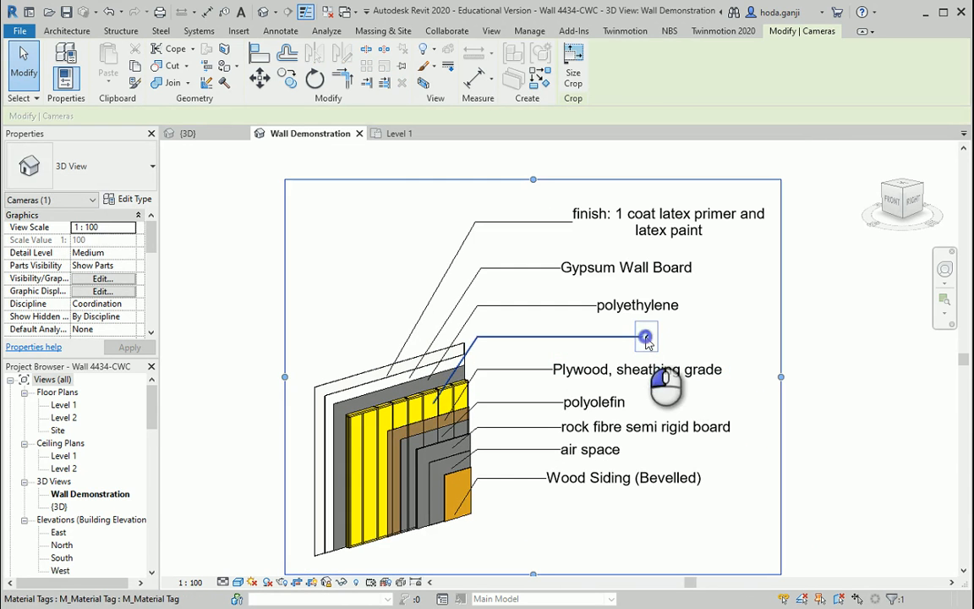
click(646, 337)
click(795, 353)
scroll(709, 568, up, 1)
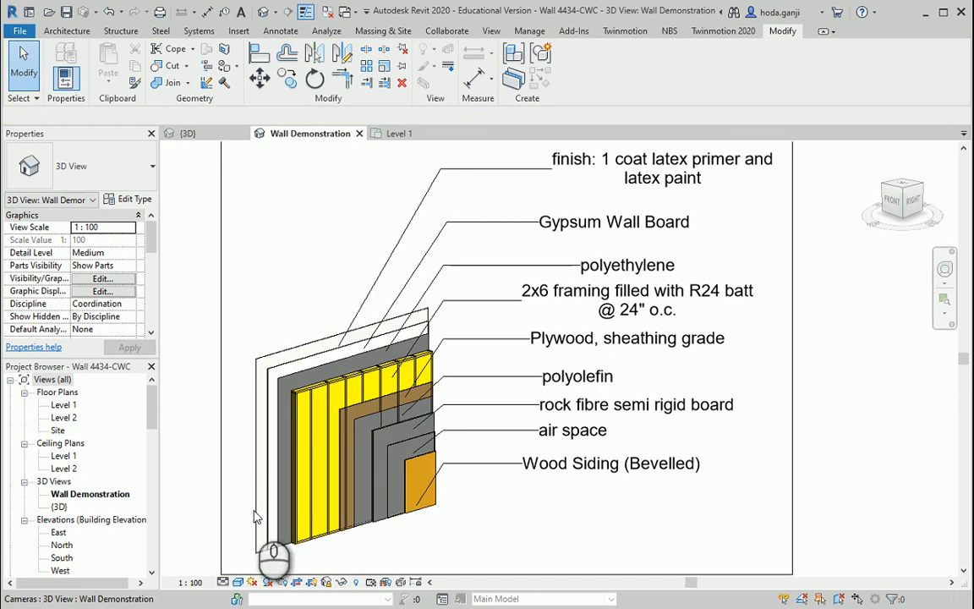
Open the Level 1 floor plan and examine the separate stud wall and the wall tagged EX-4434.
click(399, 133)
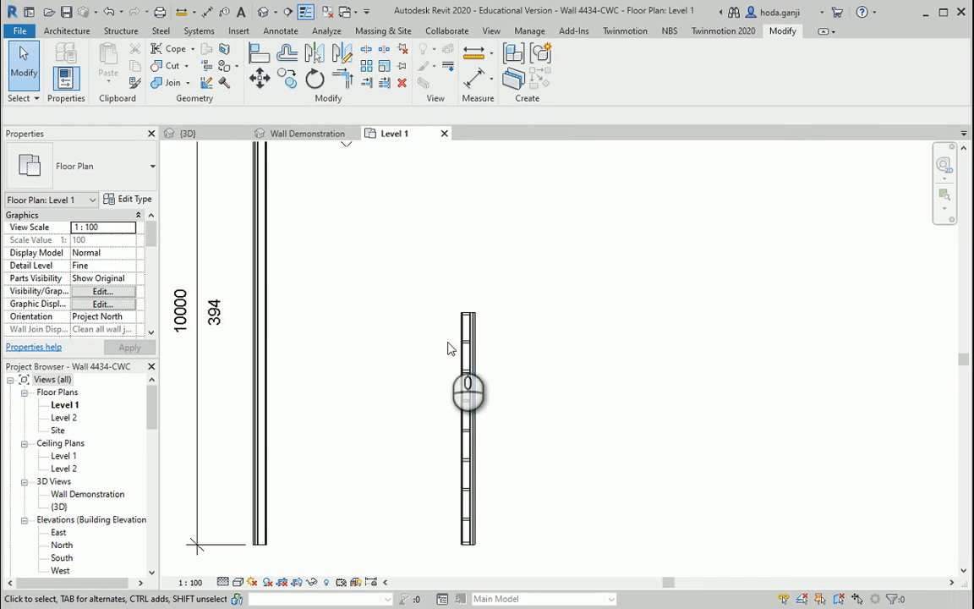
click(469, 406)
scroll(467, 406, up, 1)
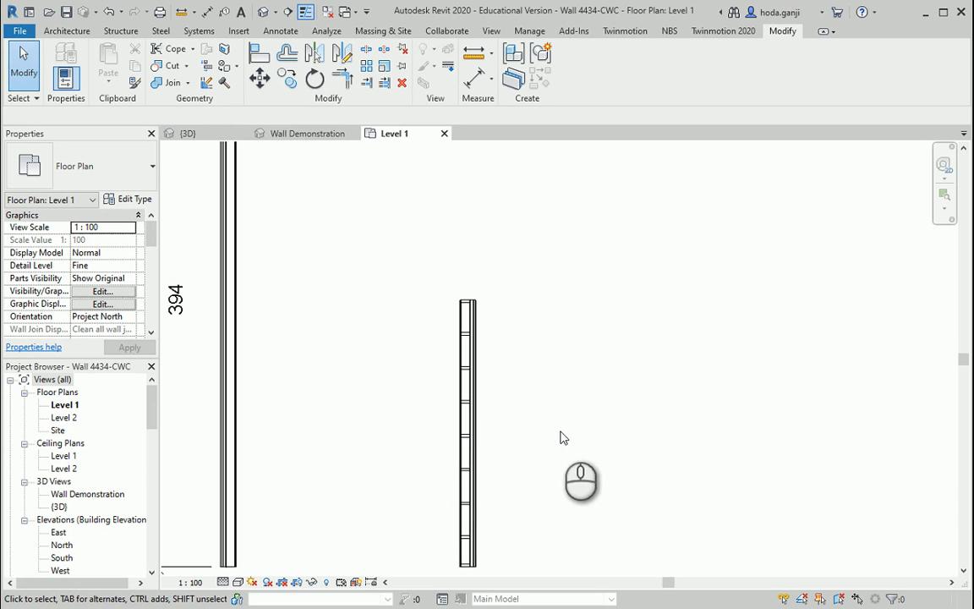
scroll(562, 437, down, 3)
click(349, 401)
scroll(368, 372, up, 1)
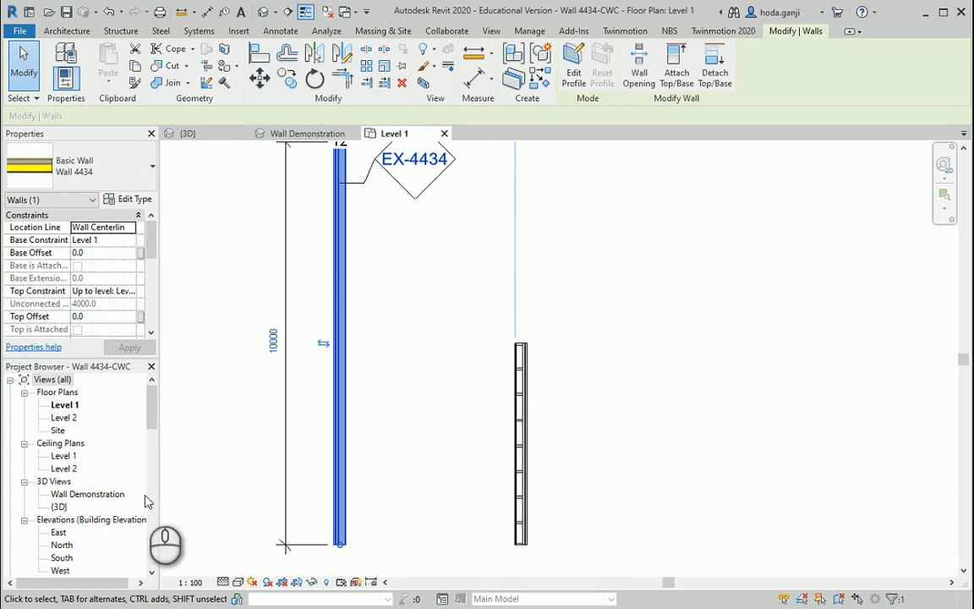
Open the Wall Schedule to review thermal resistance, width, area and volume, and return to the Wall Demonstration view.
scroll(67, 478, down, 4)
double_click(65, 470)
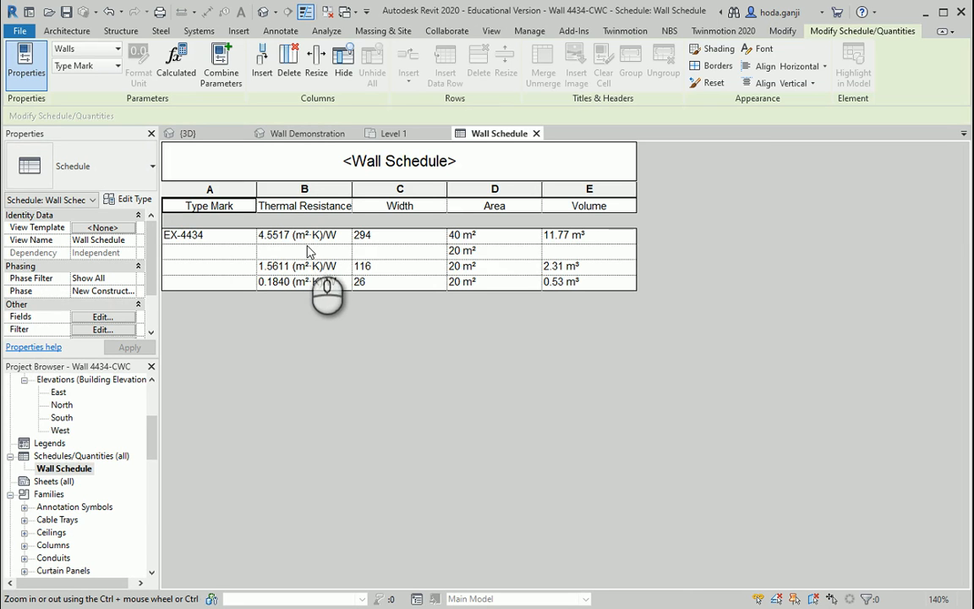
click(304, 134)
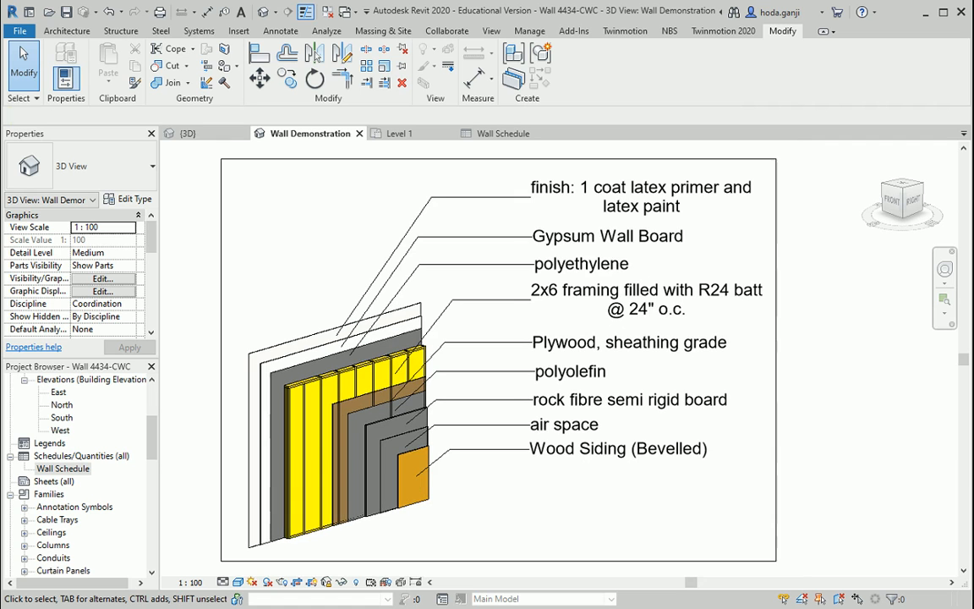